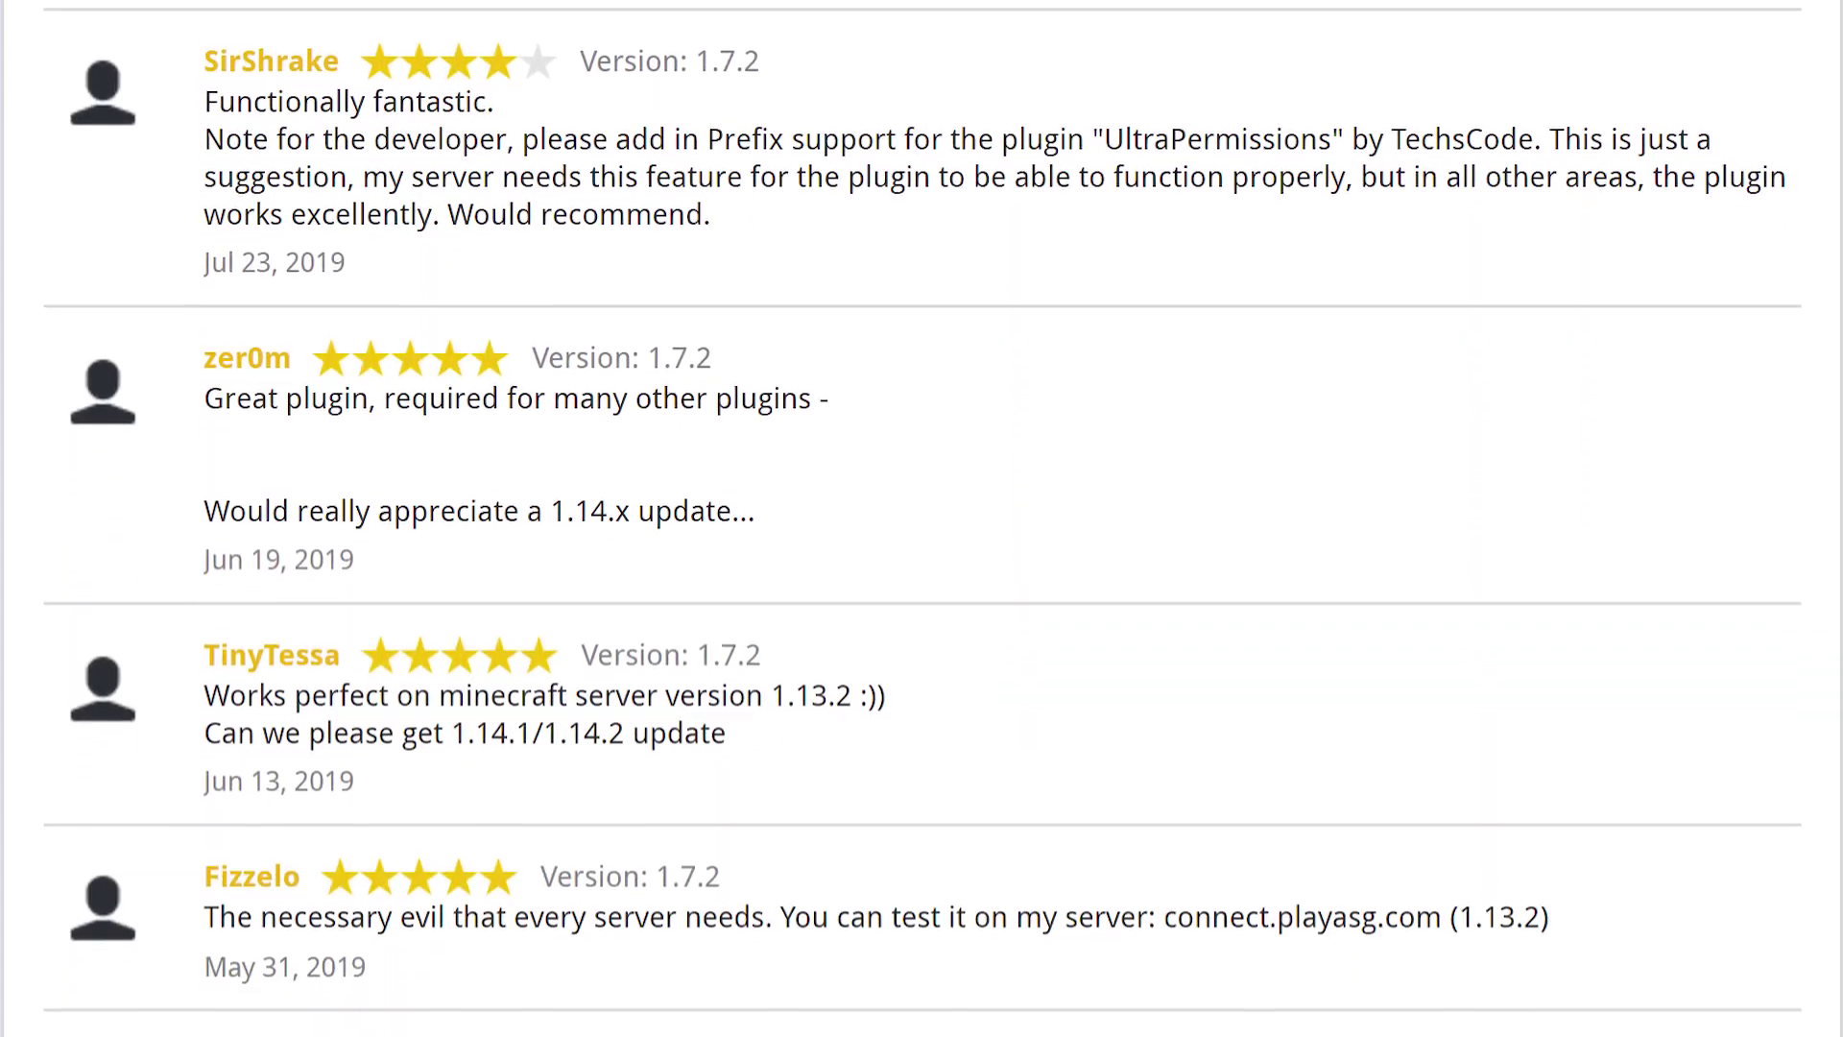
- Scroll through the rest of the Vault guide's panel and FTP install instructions
scroll(922, 518, down, 8)
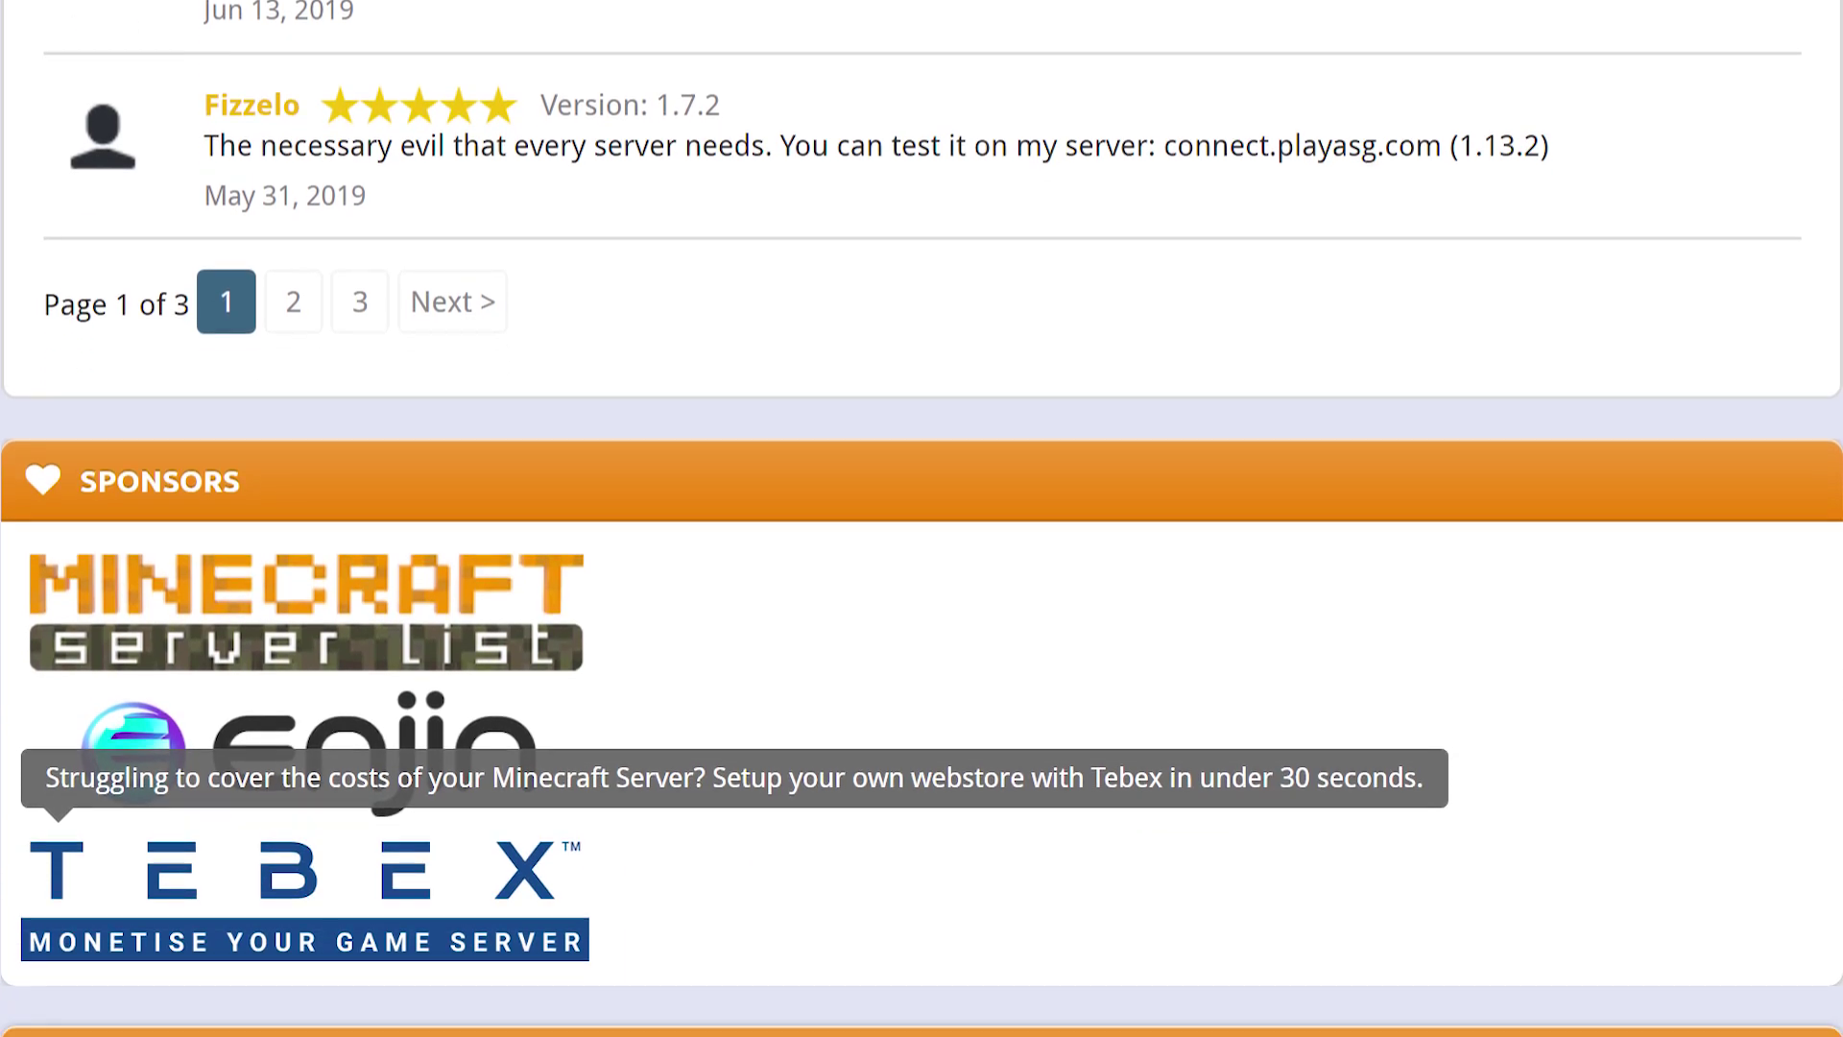
scroll(921, 518, down, 5)
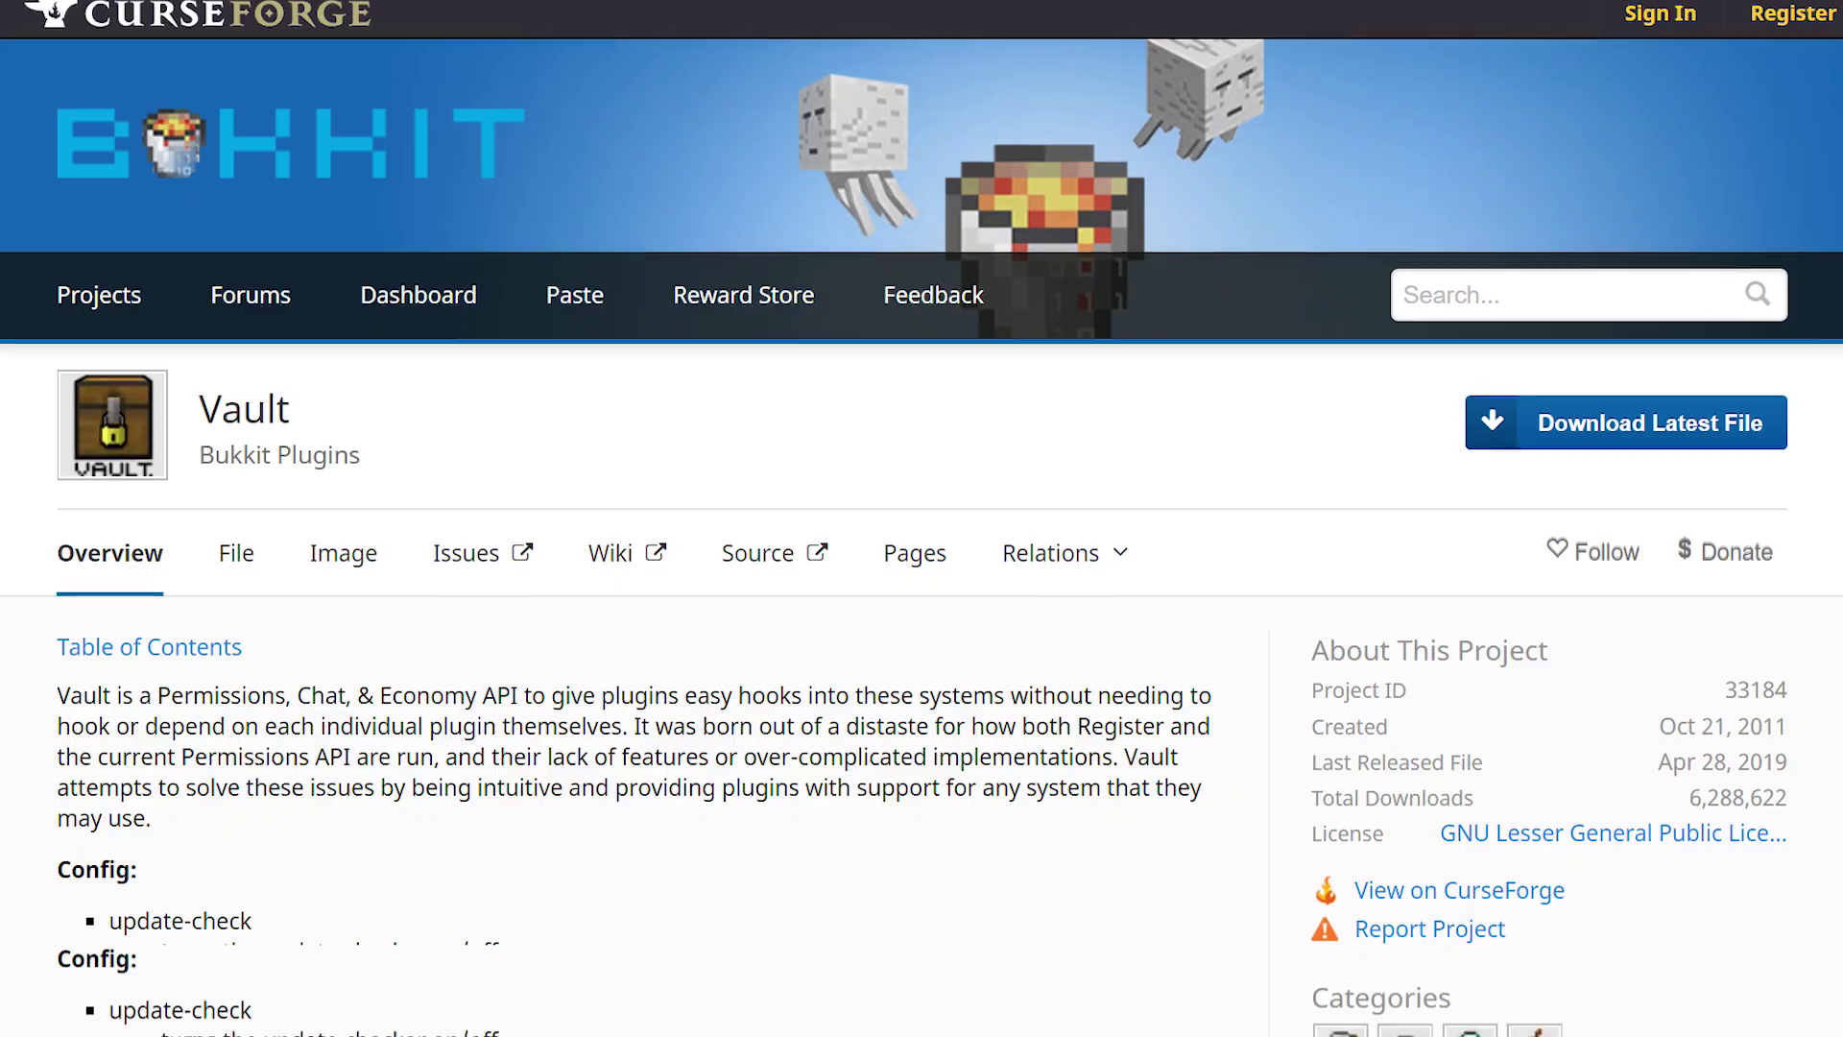
scroll(921, 518, down, 3)
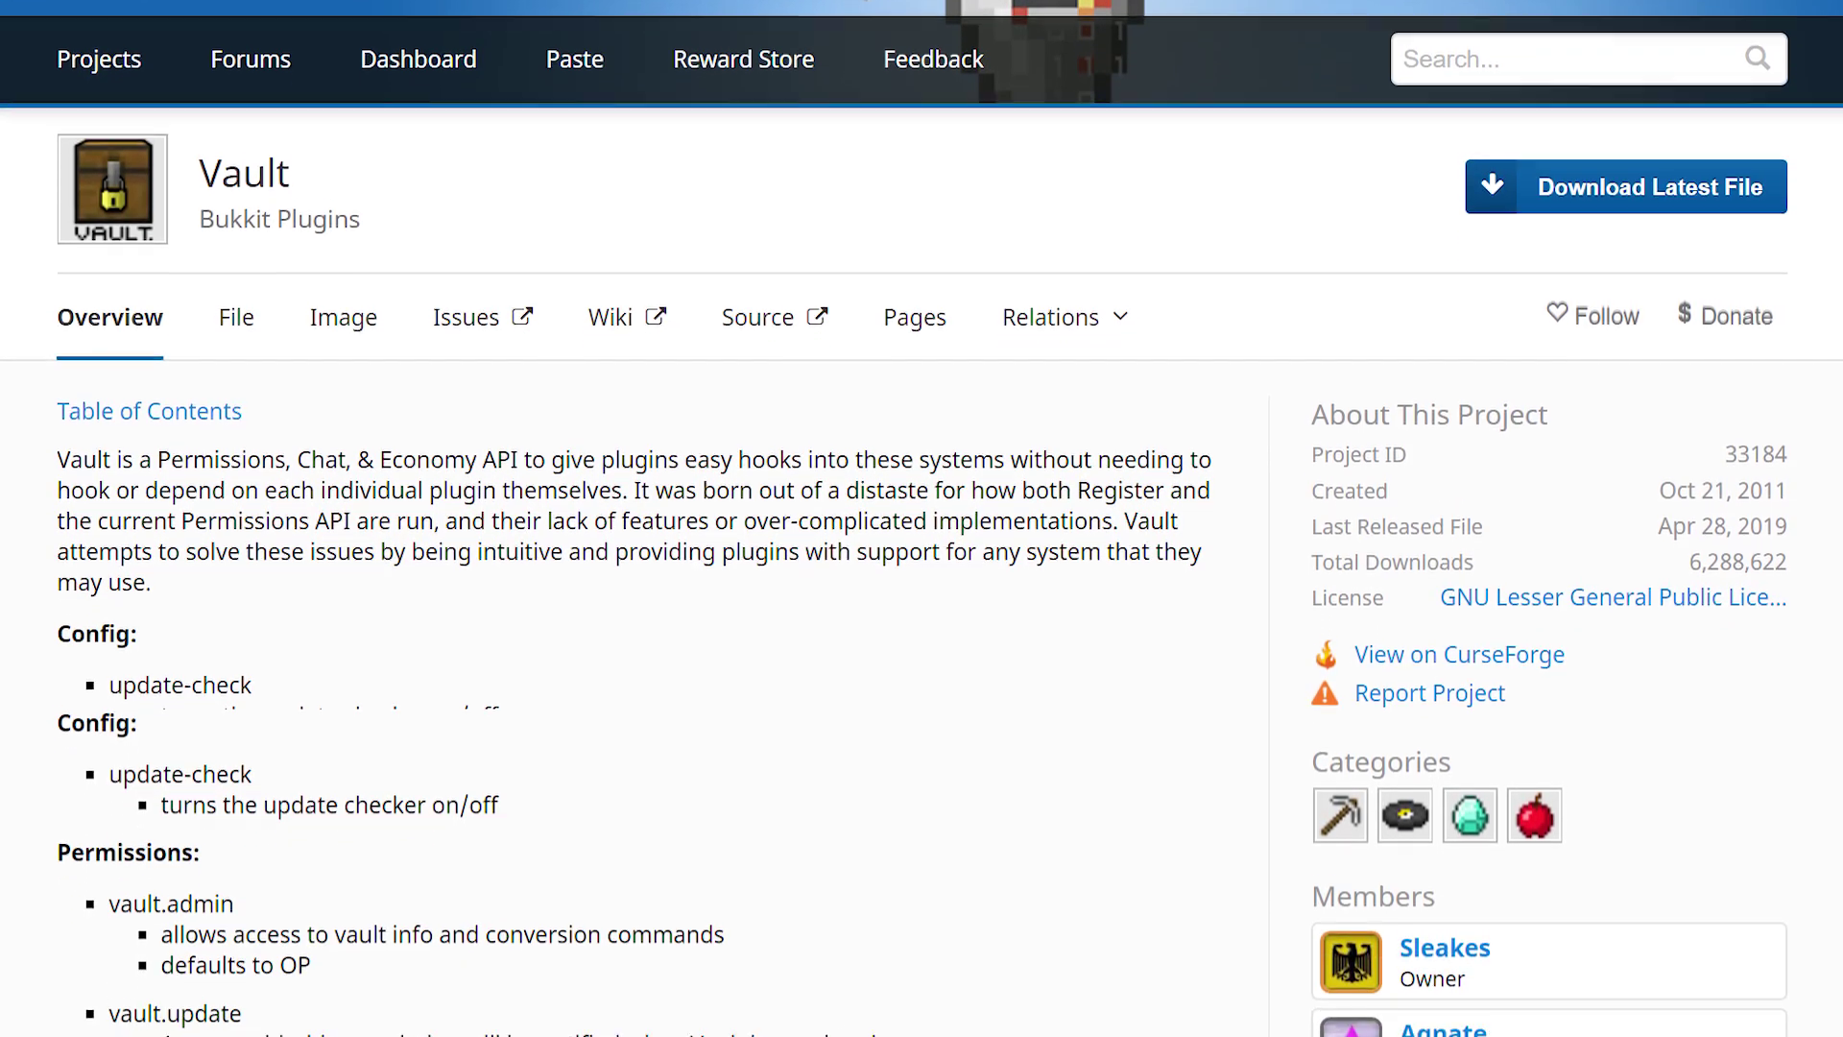
scroll(921, 518, down, 3)
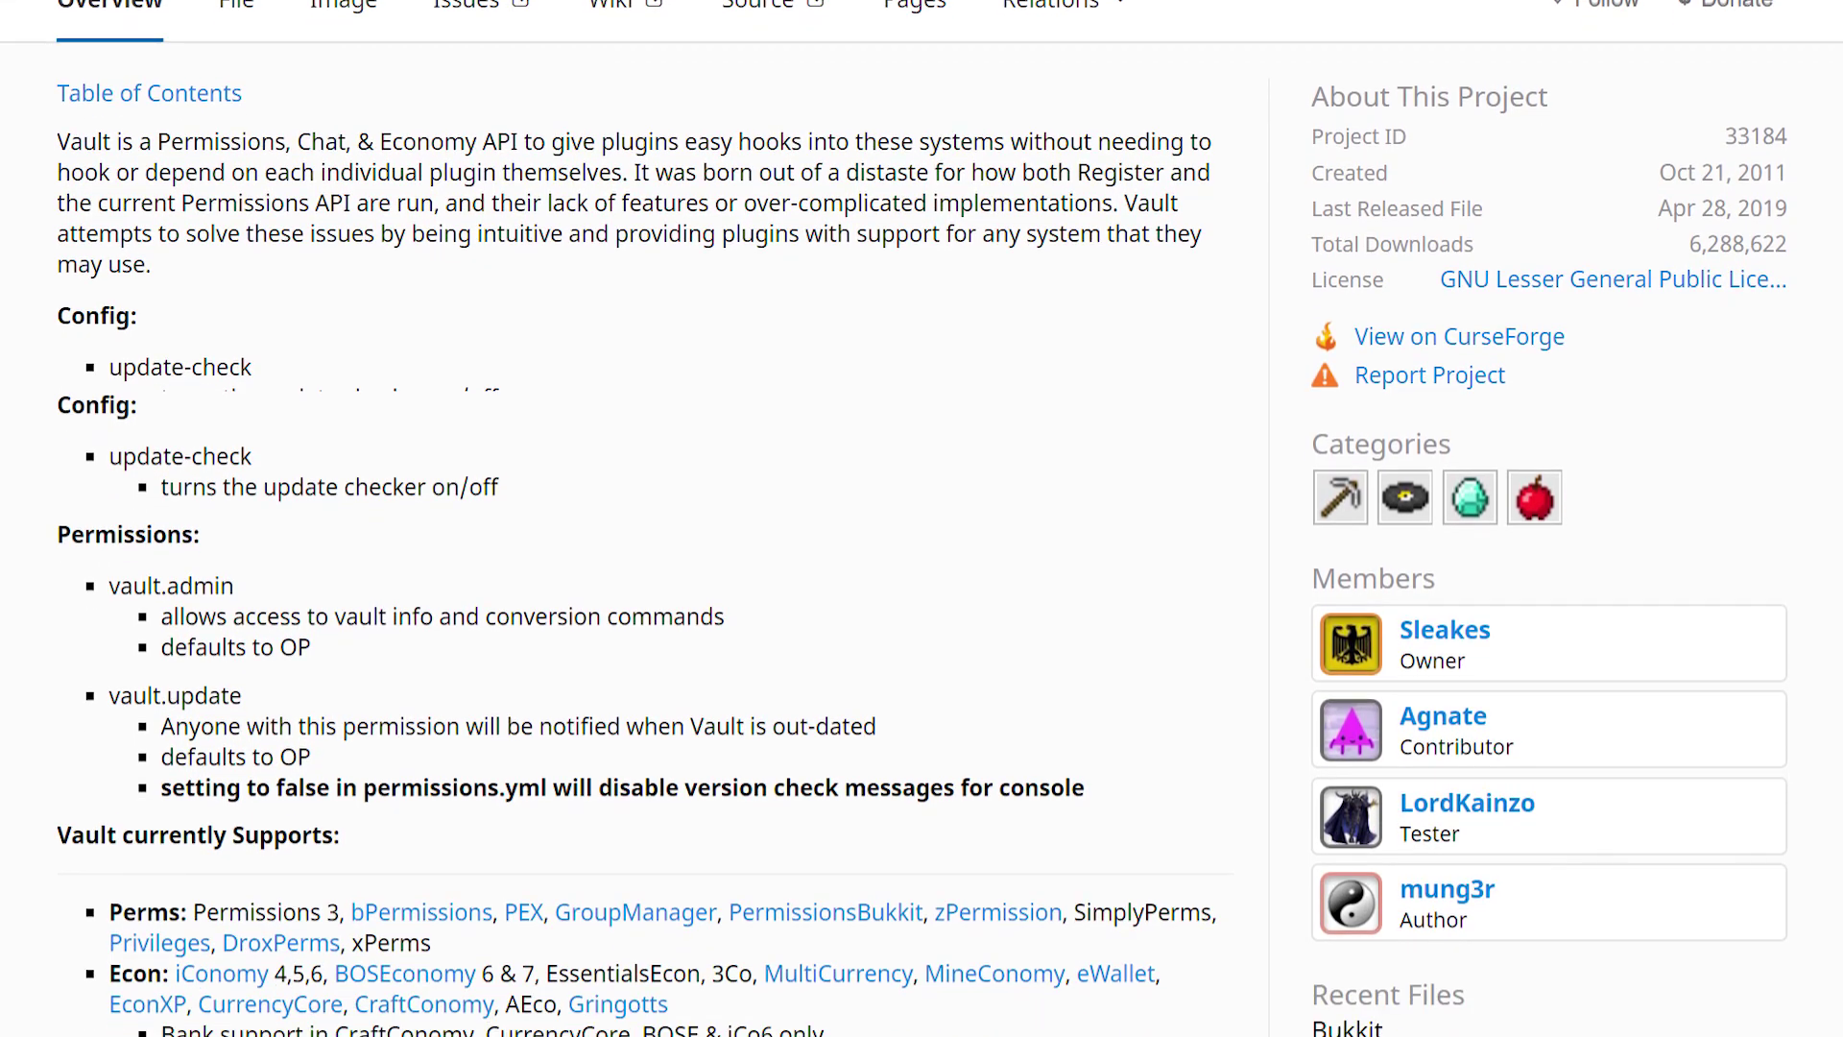
scroll(921, 518, down, 3)
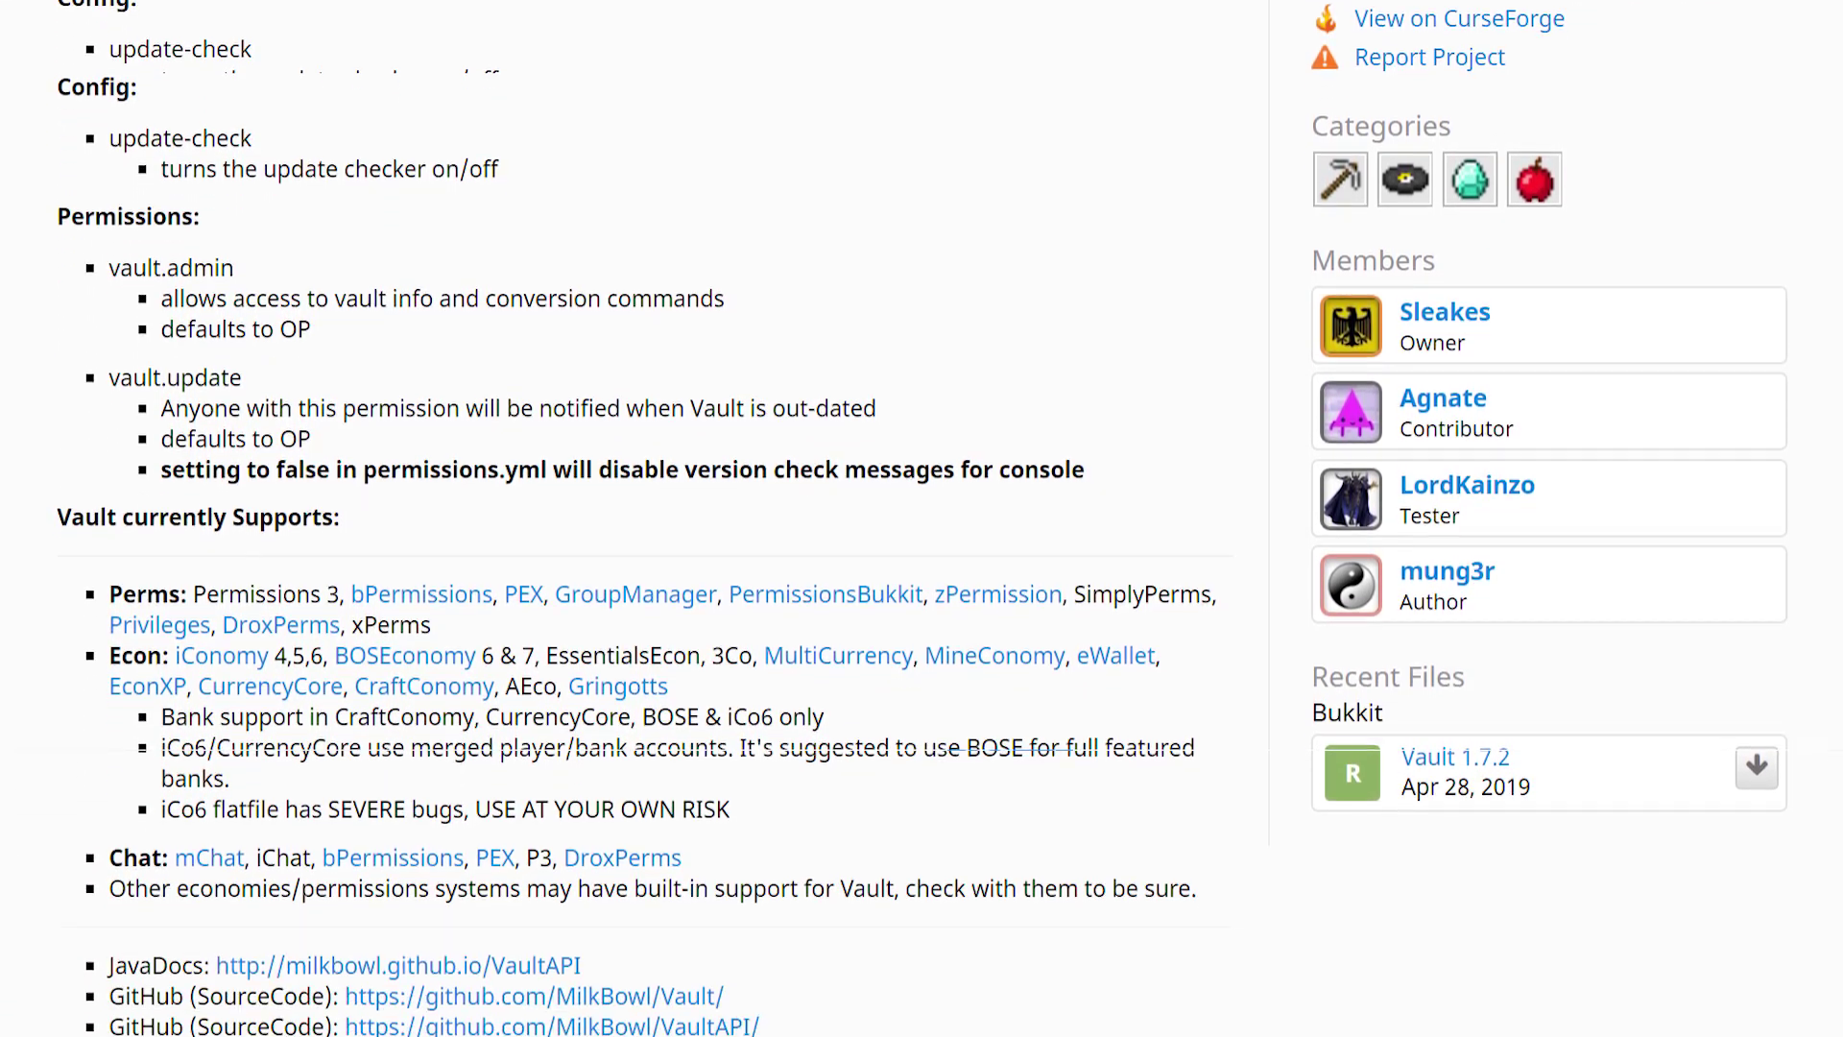
scroll(921, 518, down, 3)
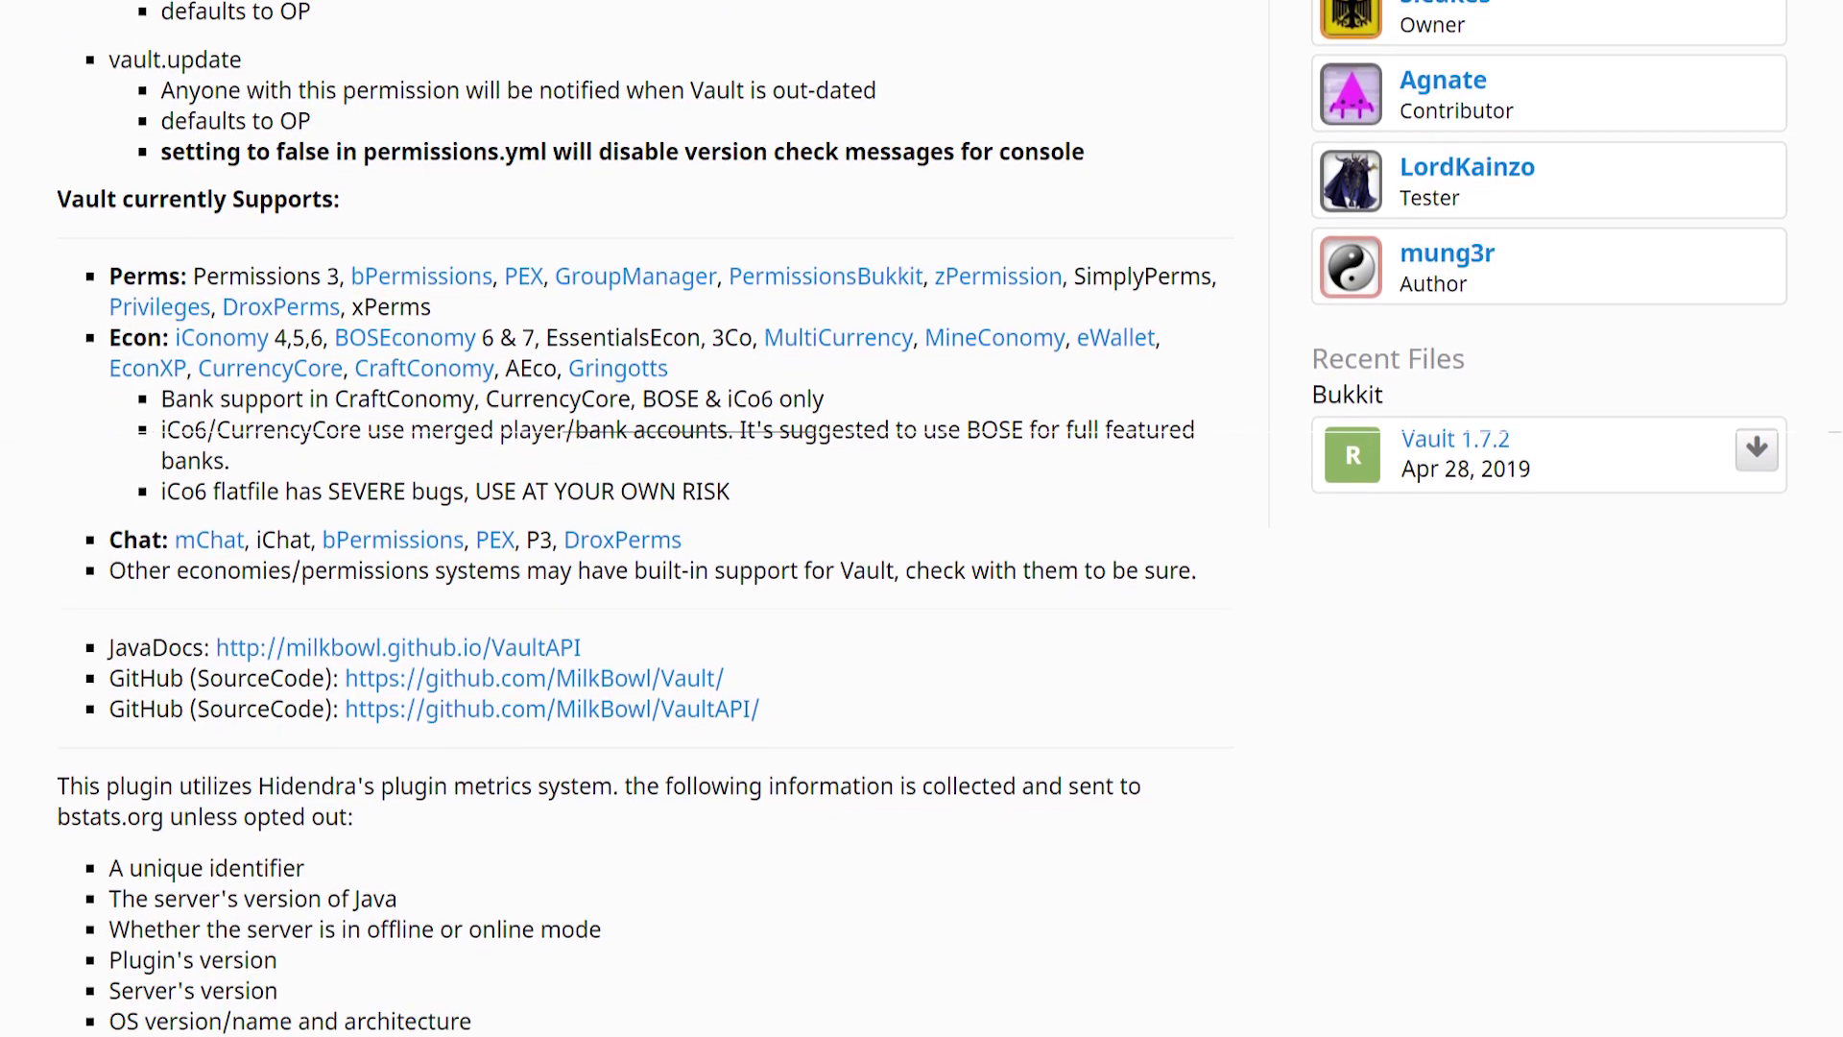
scroll(922, 518, down, 3)
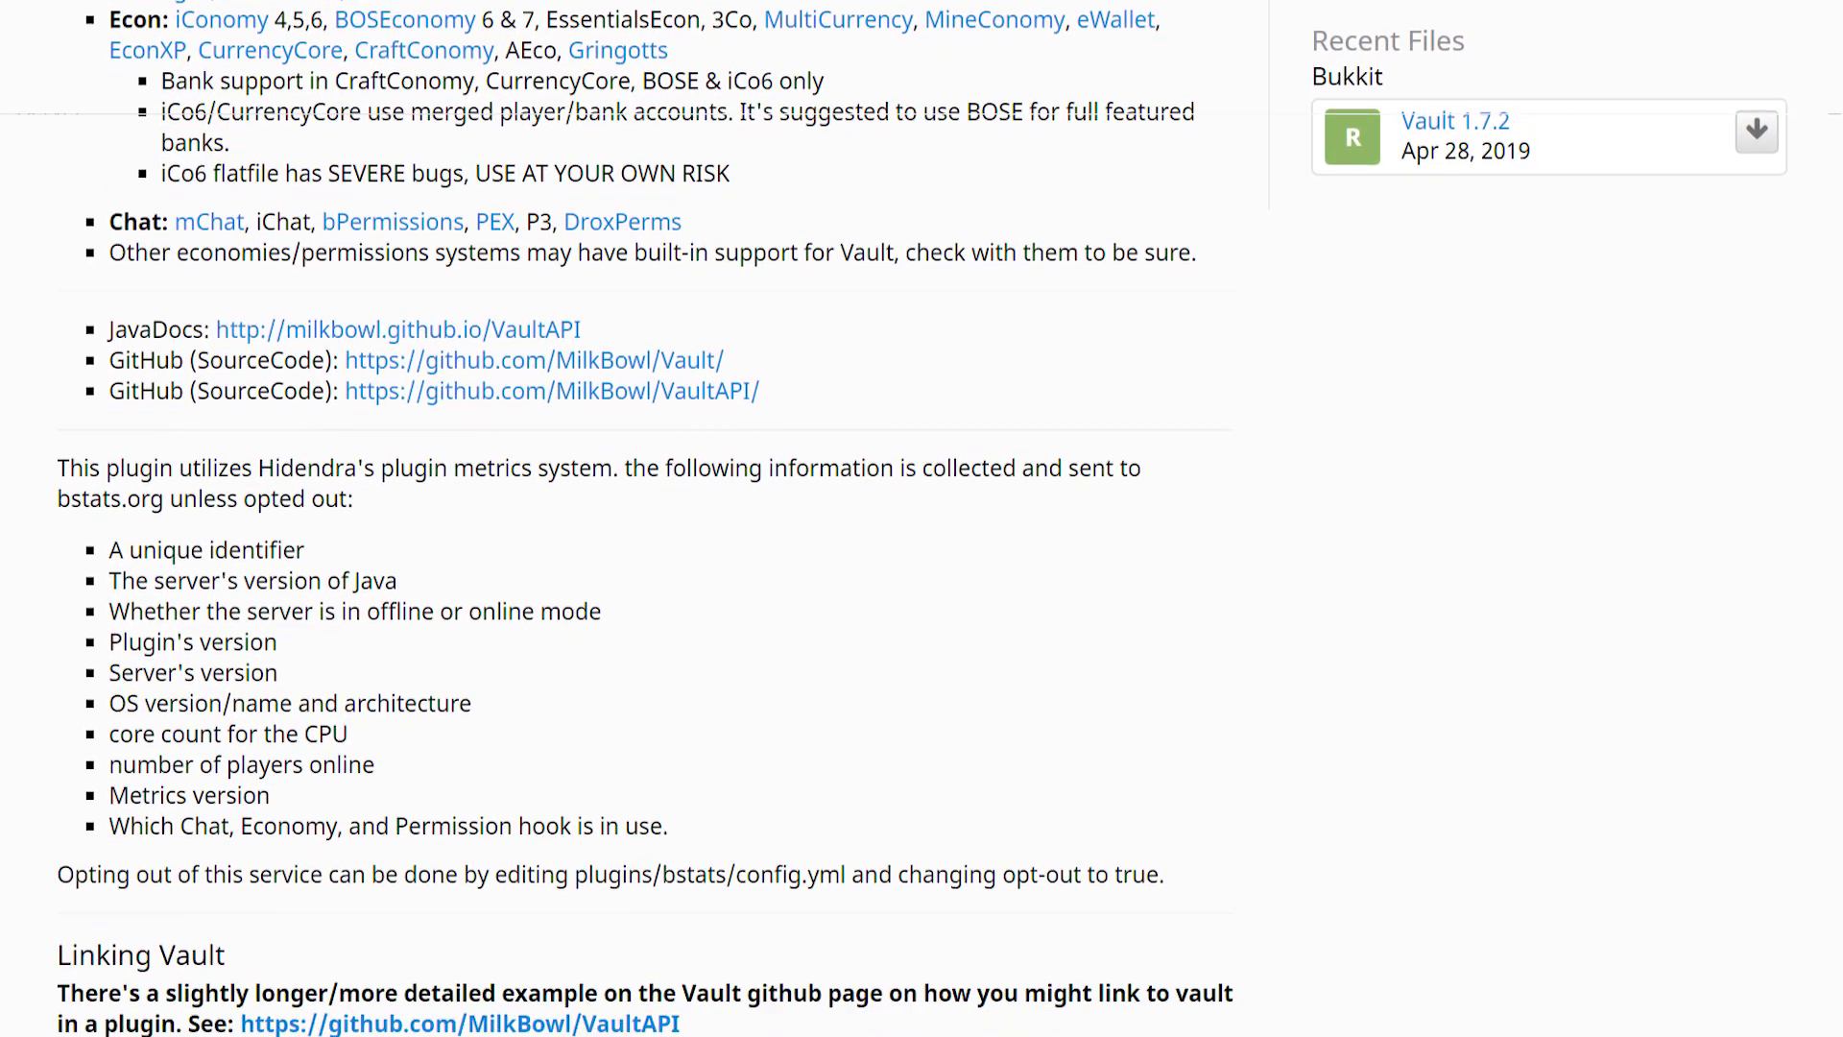
scroll(921, 518, down, 3)
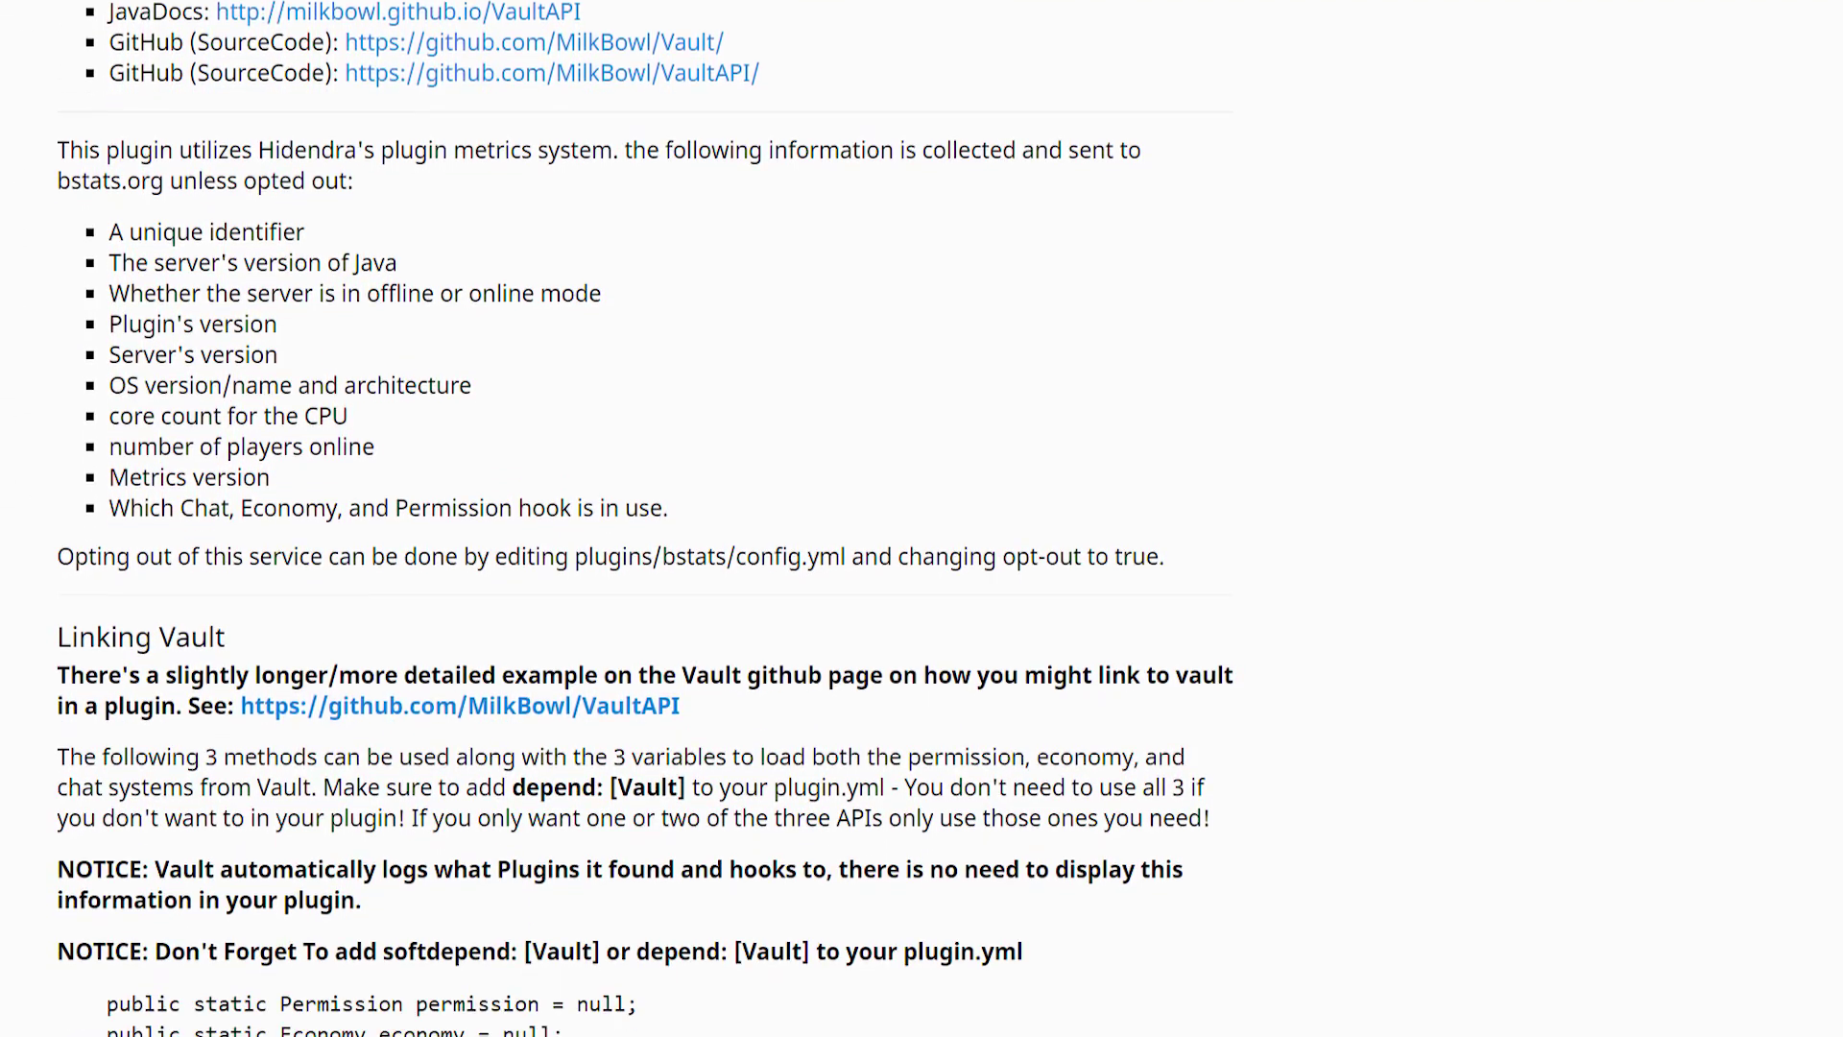
scroll(921, 518, down, 3)
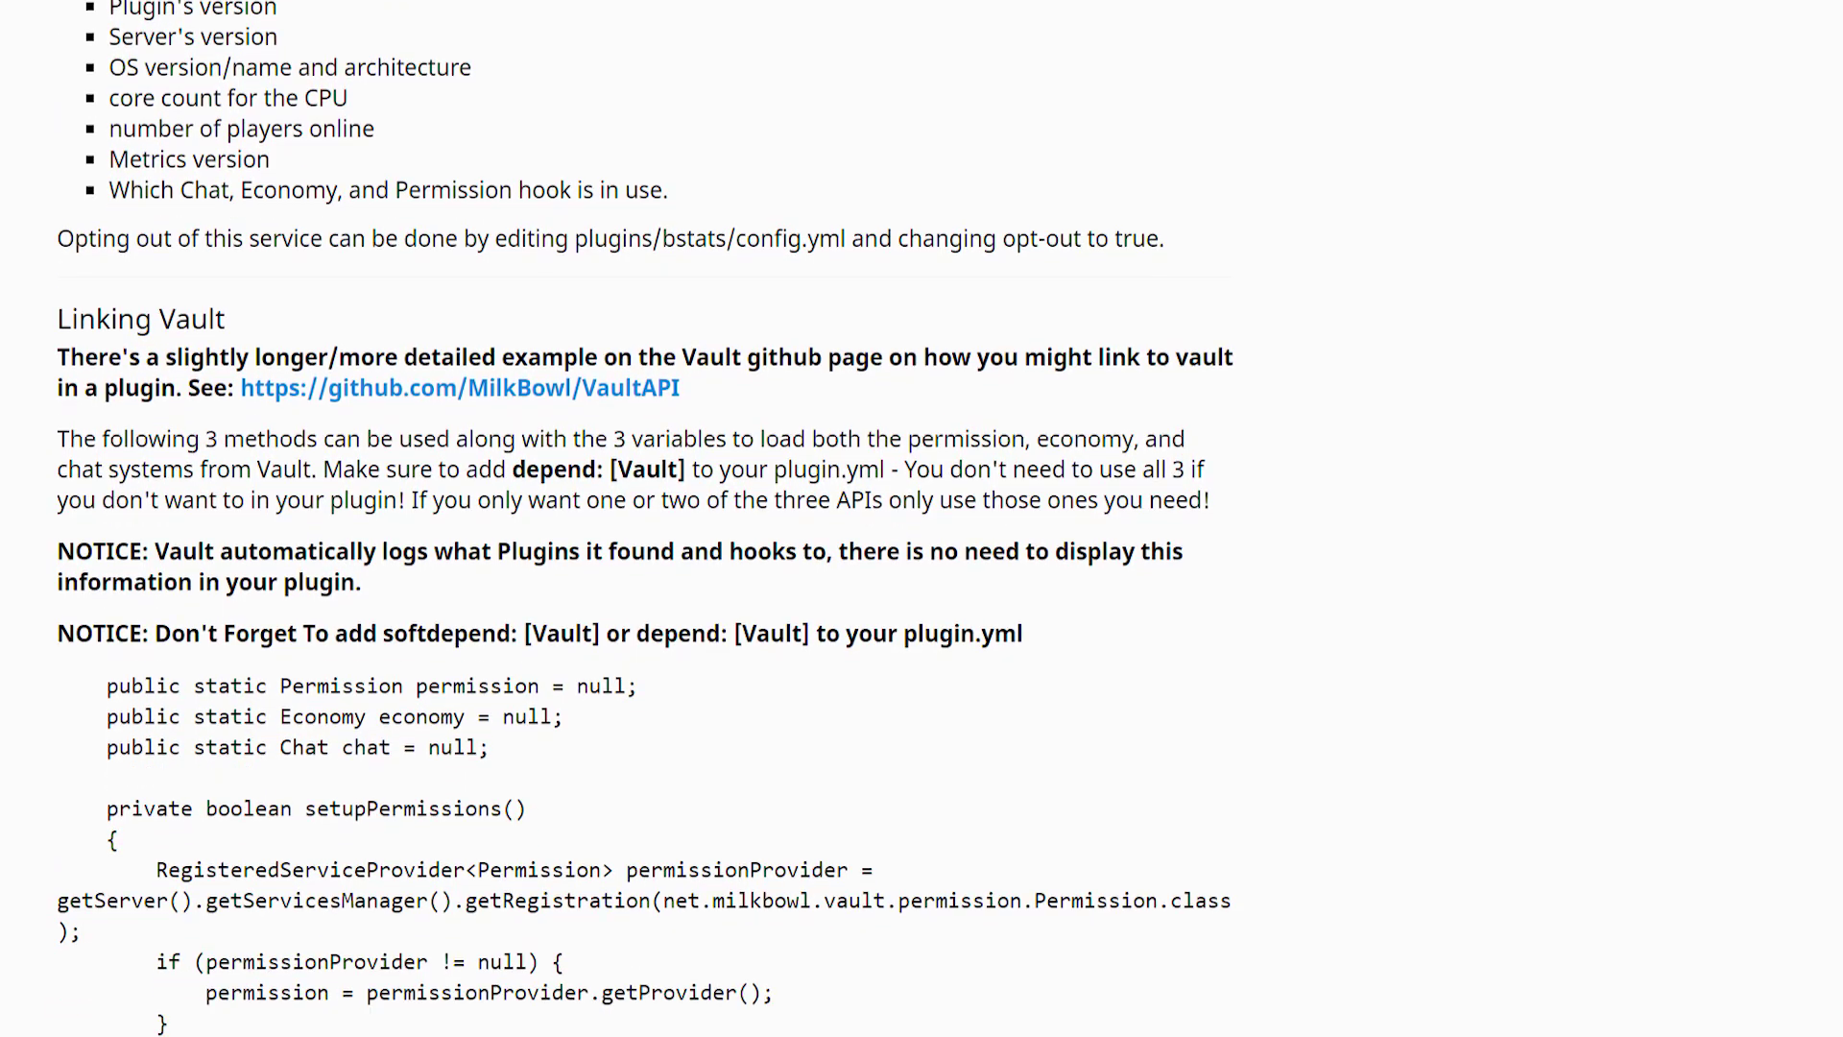
scroll(921, 518, down, 1)
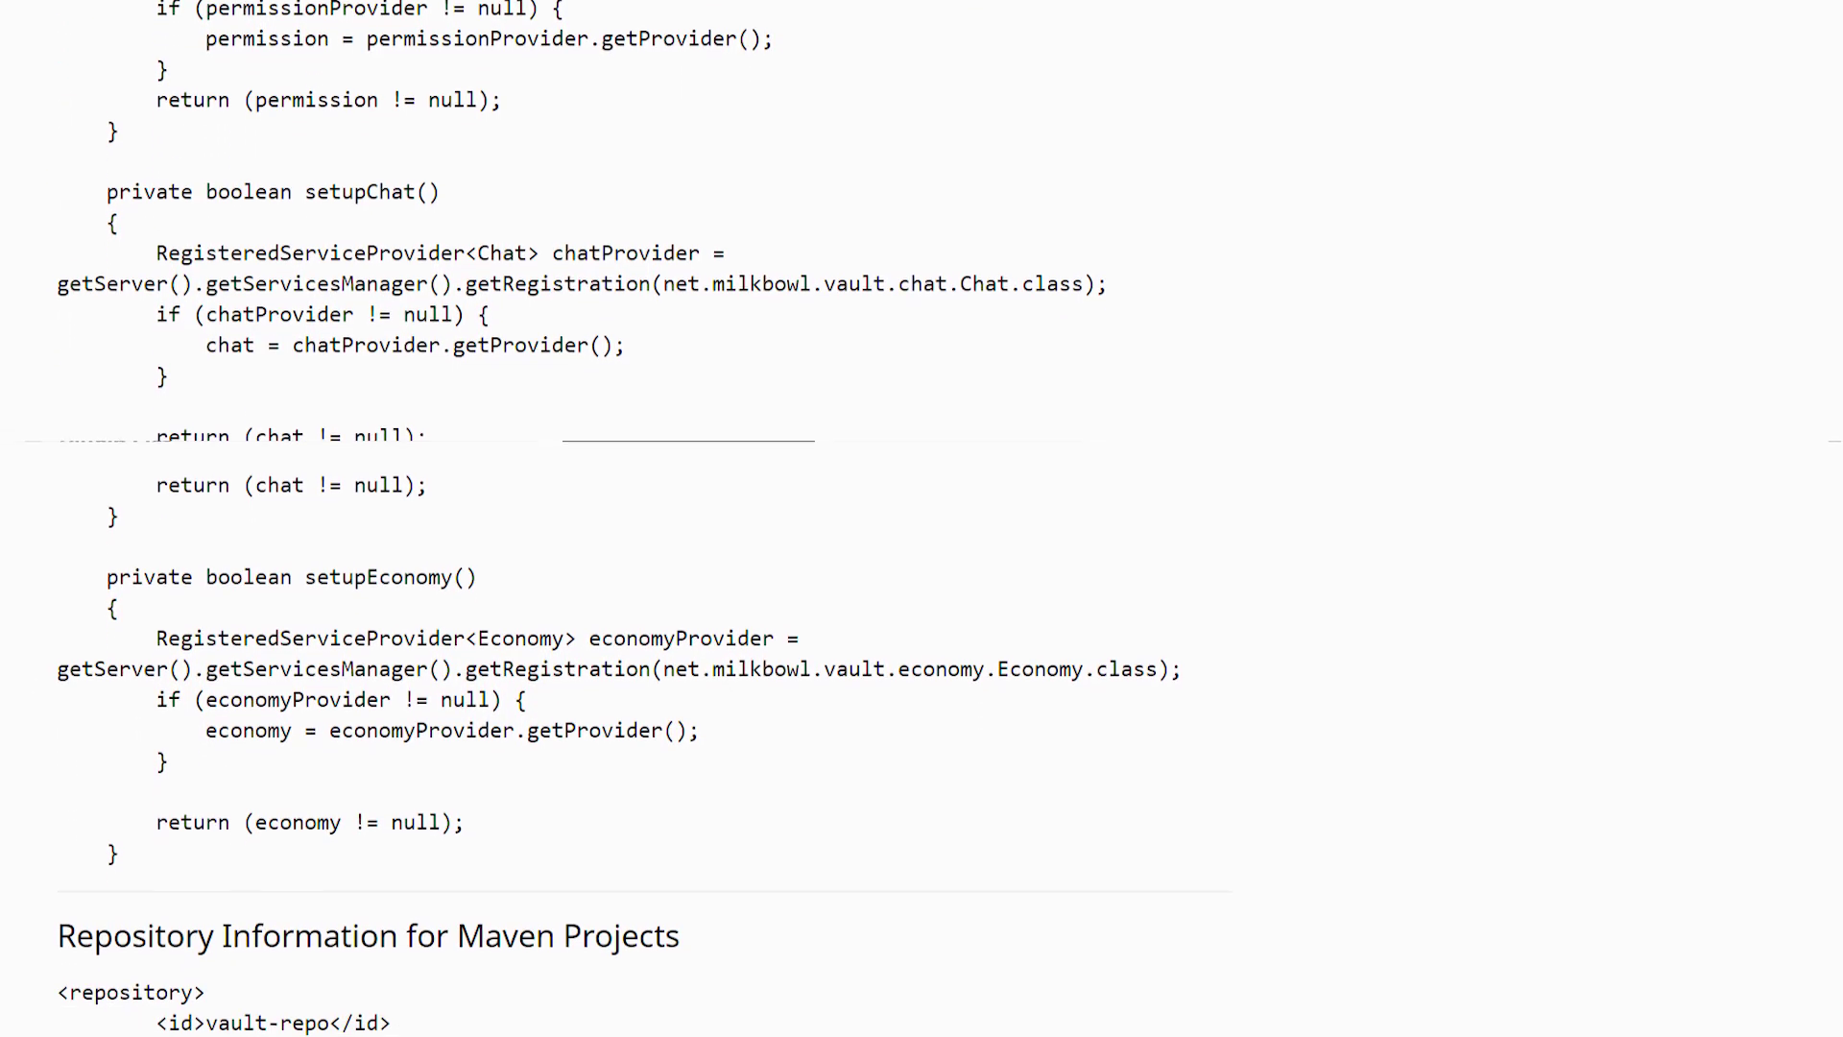
scroll(921, 518, down, 2)
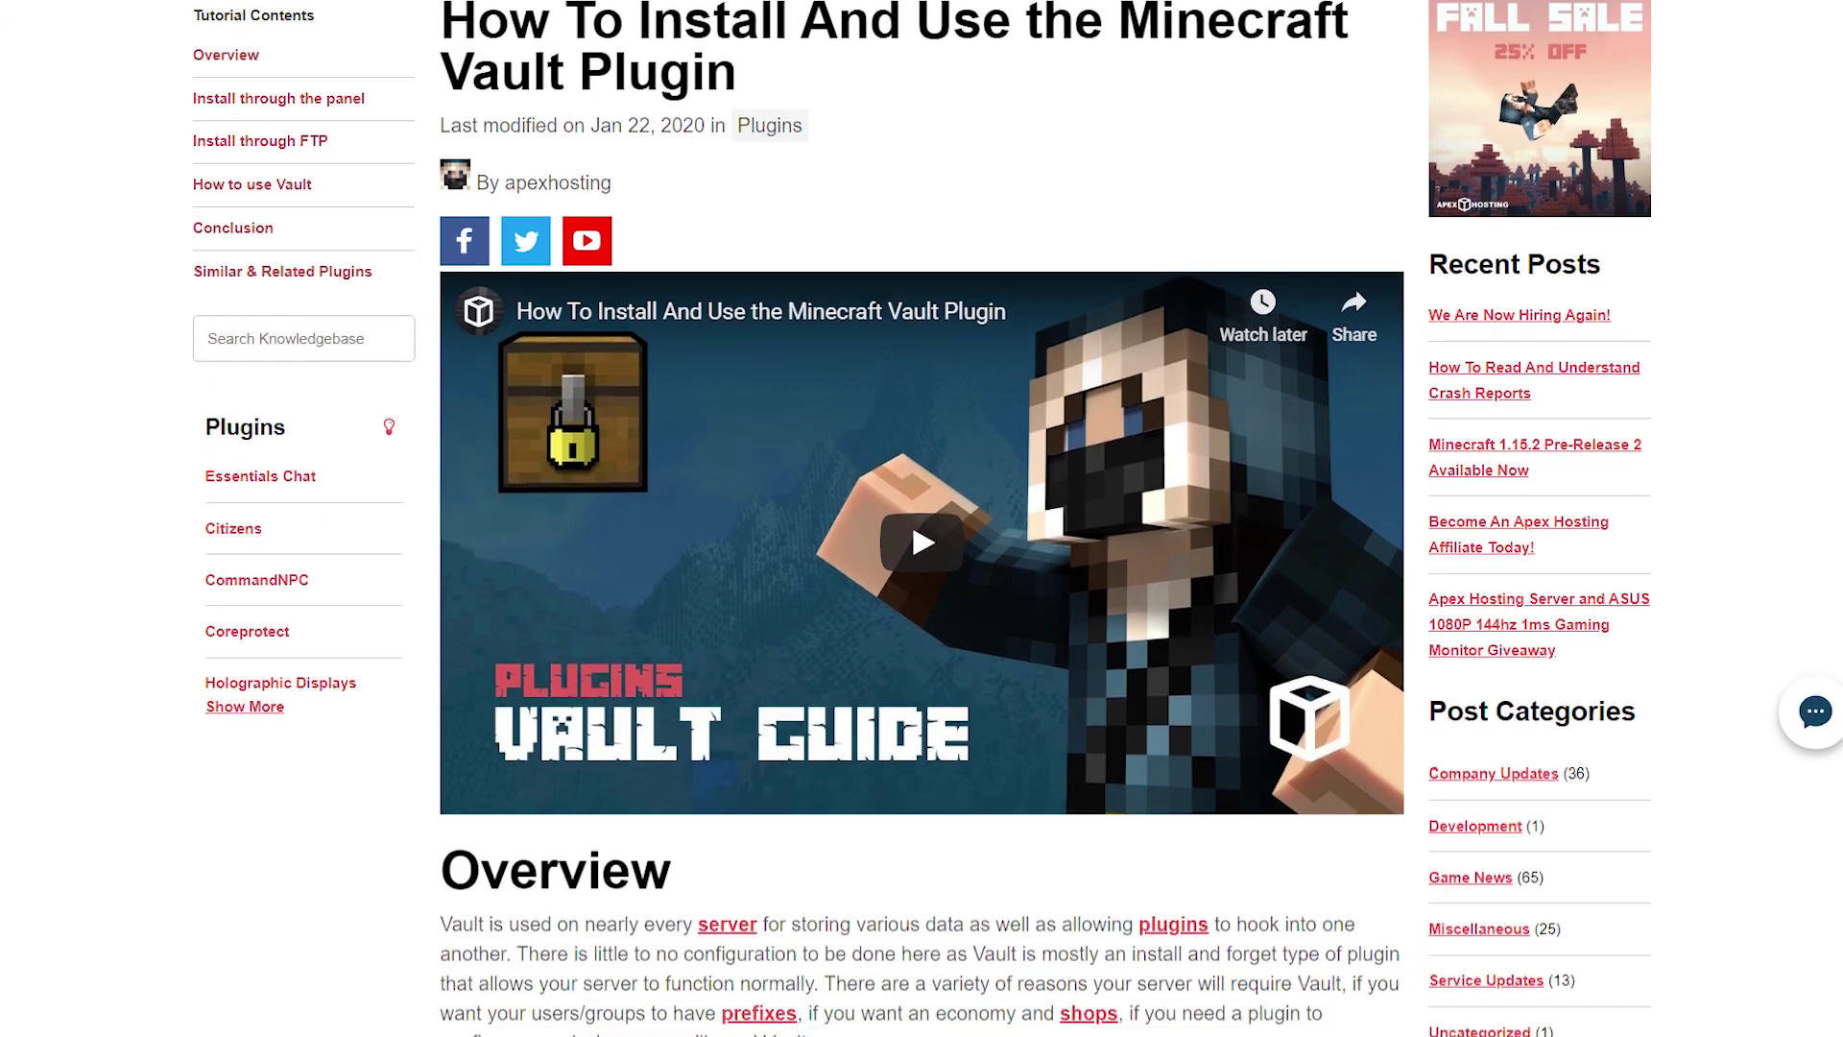
scroll(922, 518, down, 4)
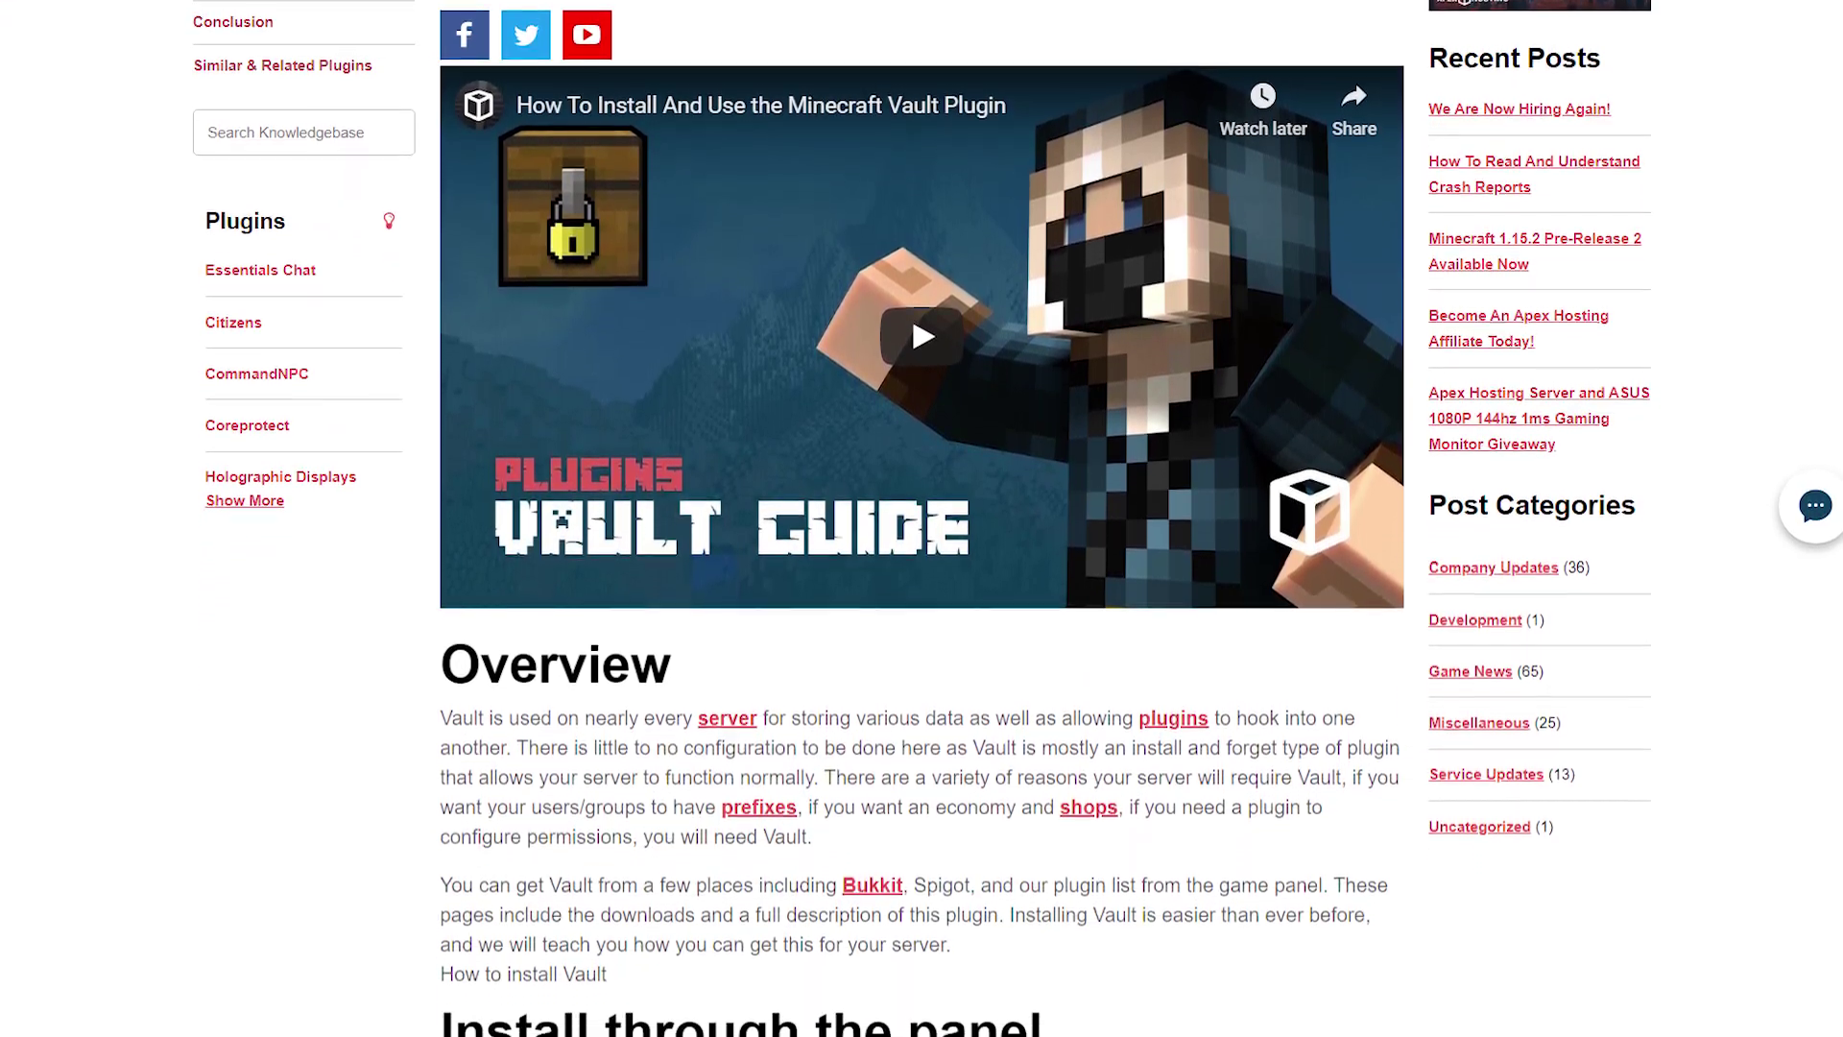
scroll(921, 518, down, 4)
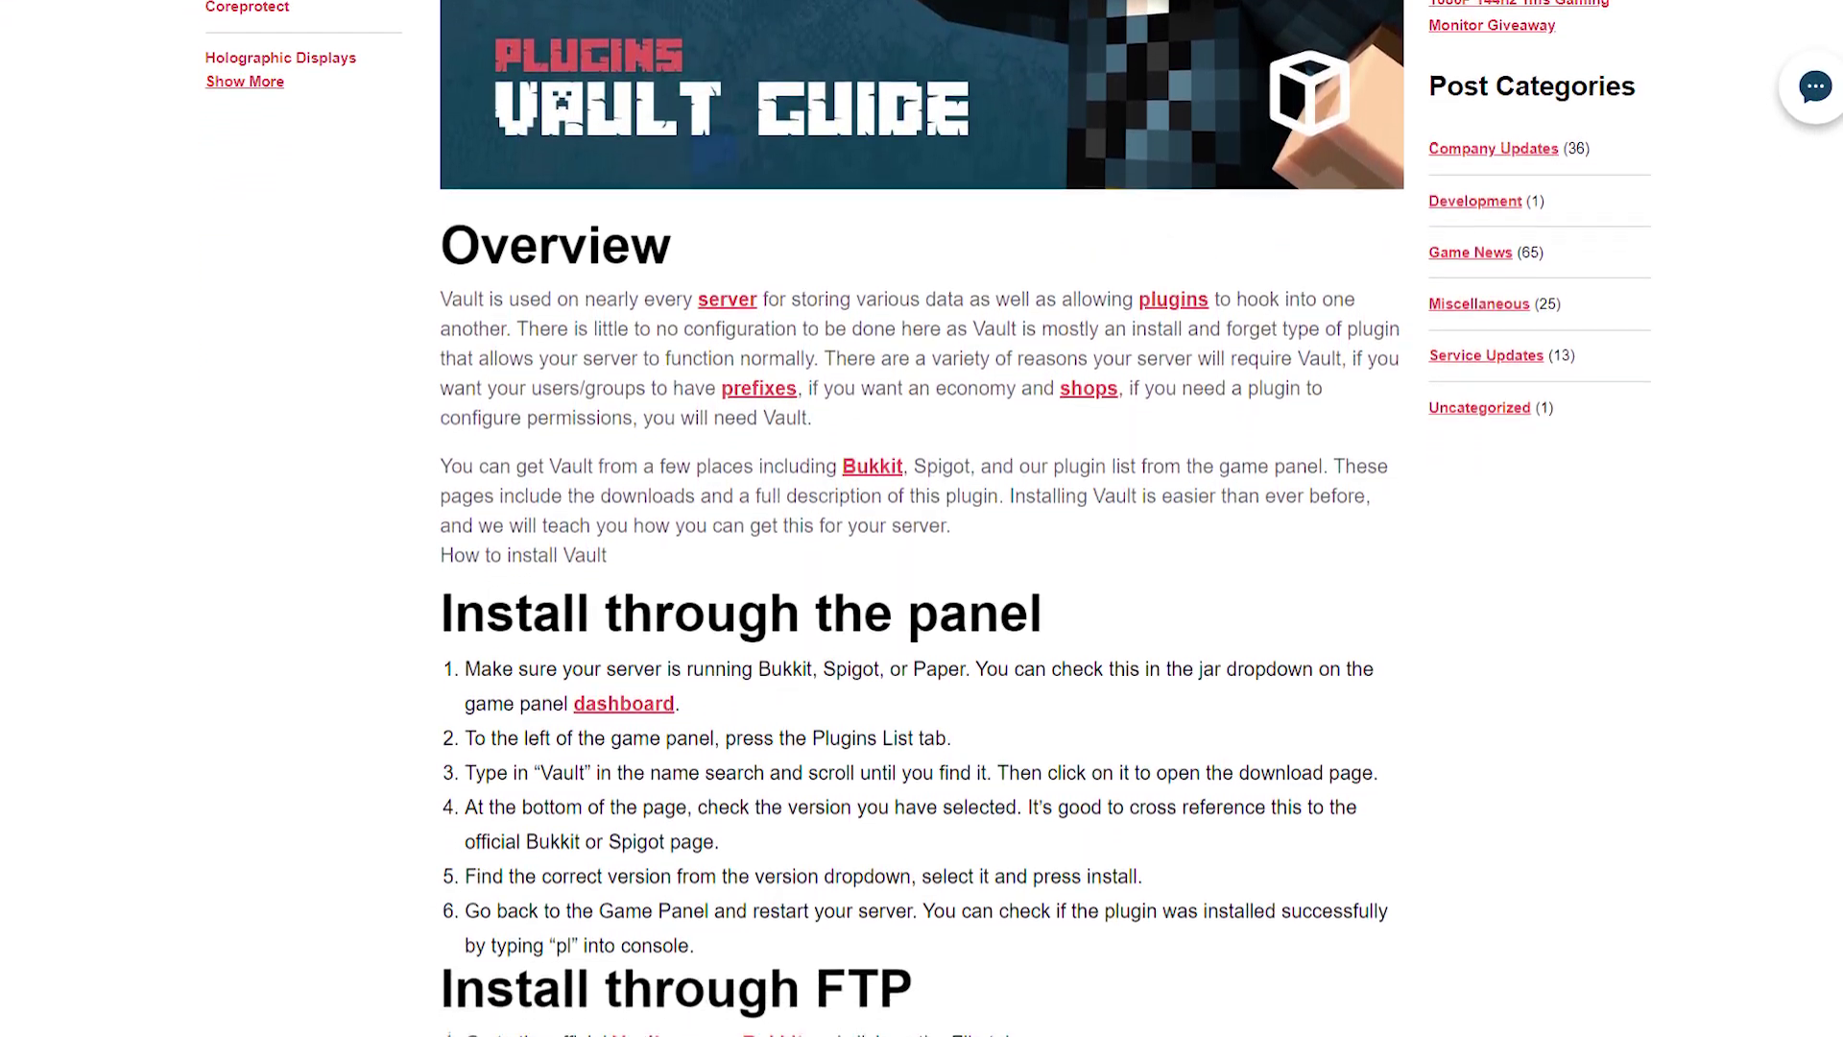
scroll(921, 518, down, 4)
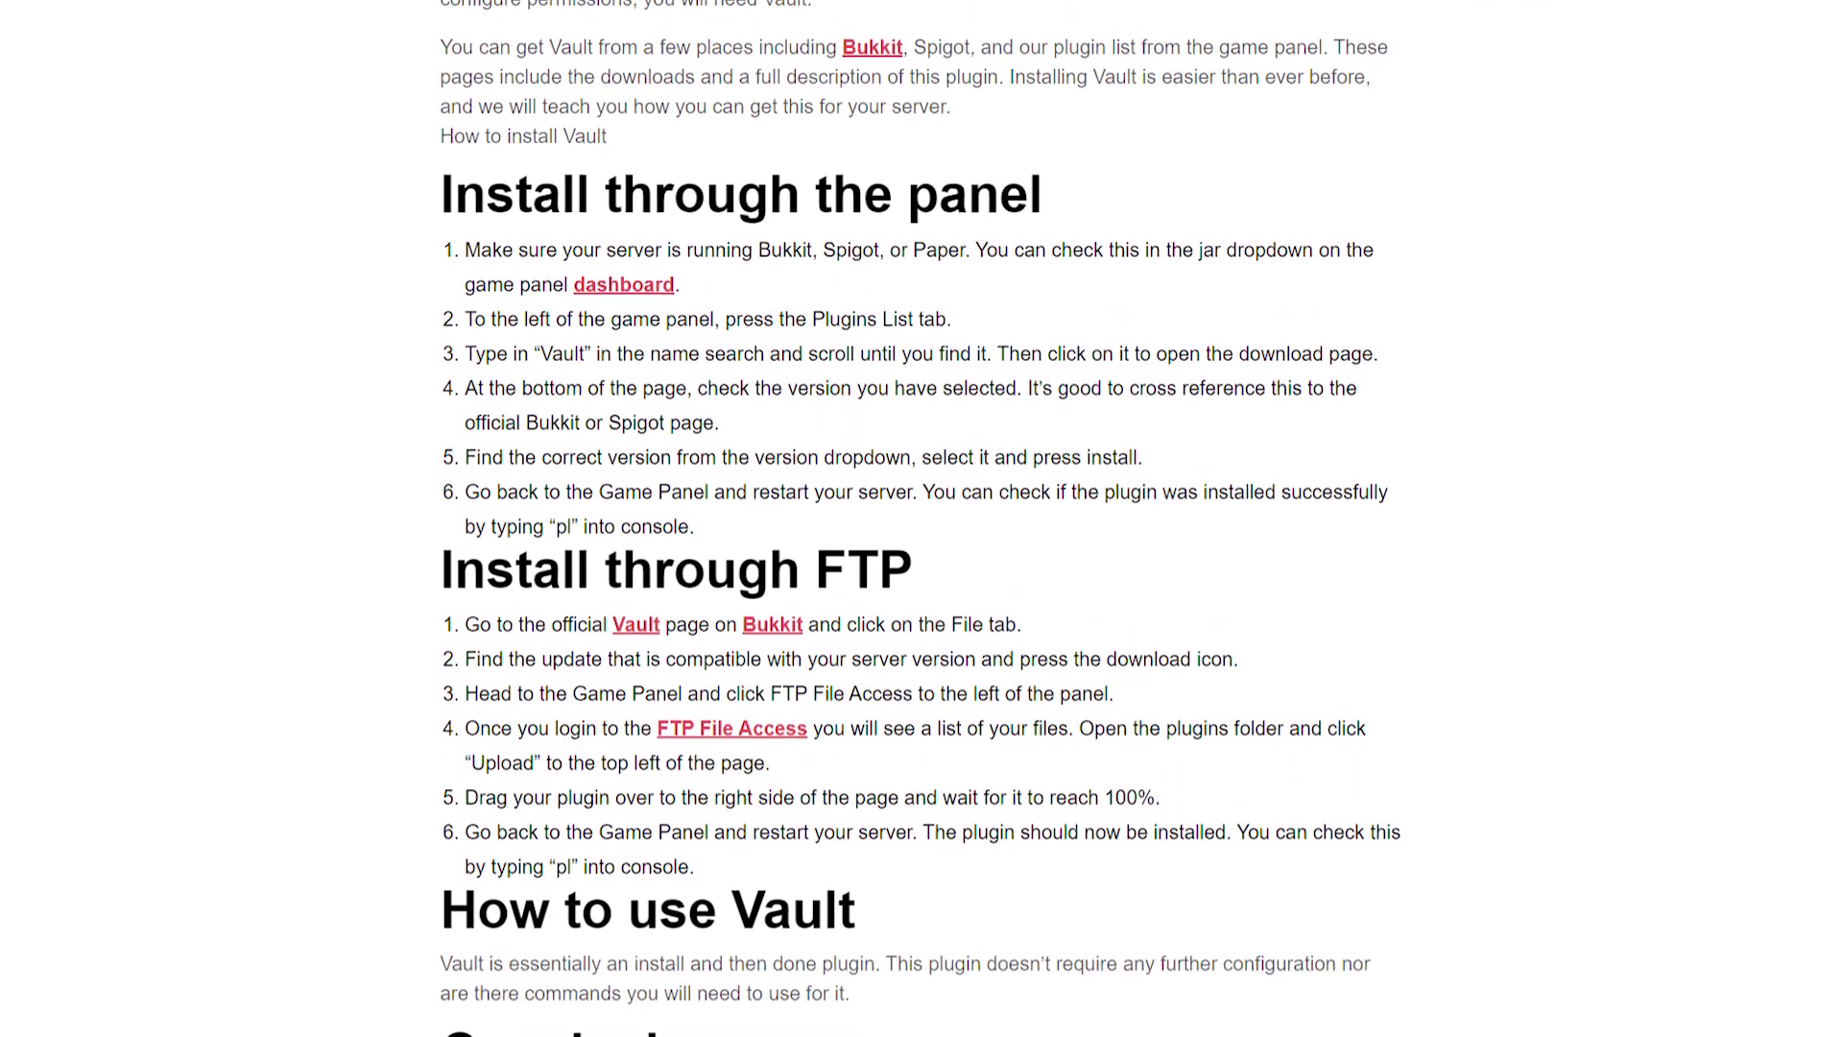
scroll(922, 519, down, 4)
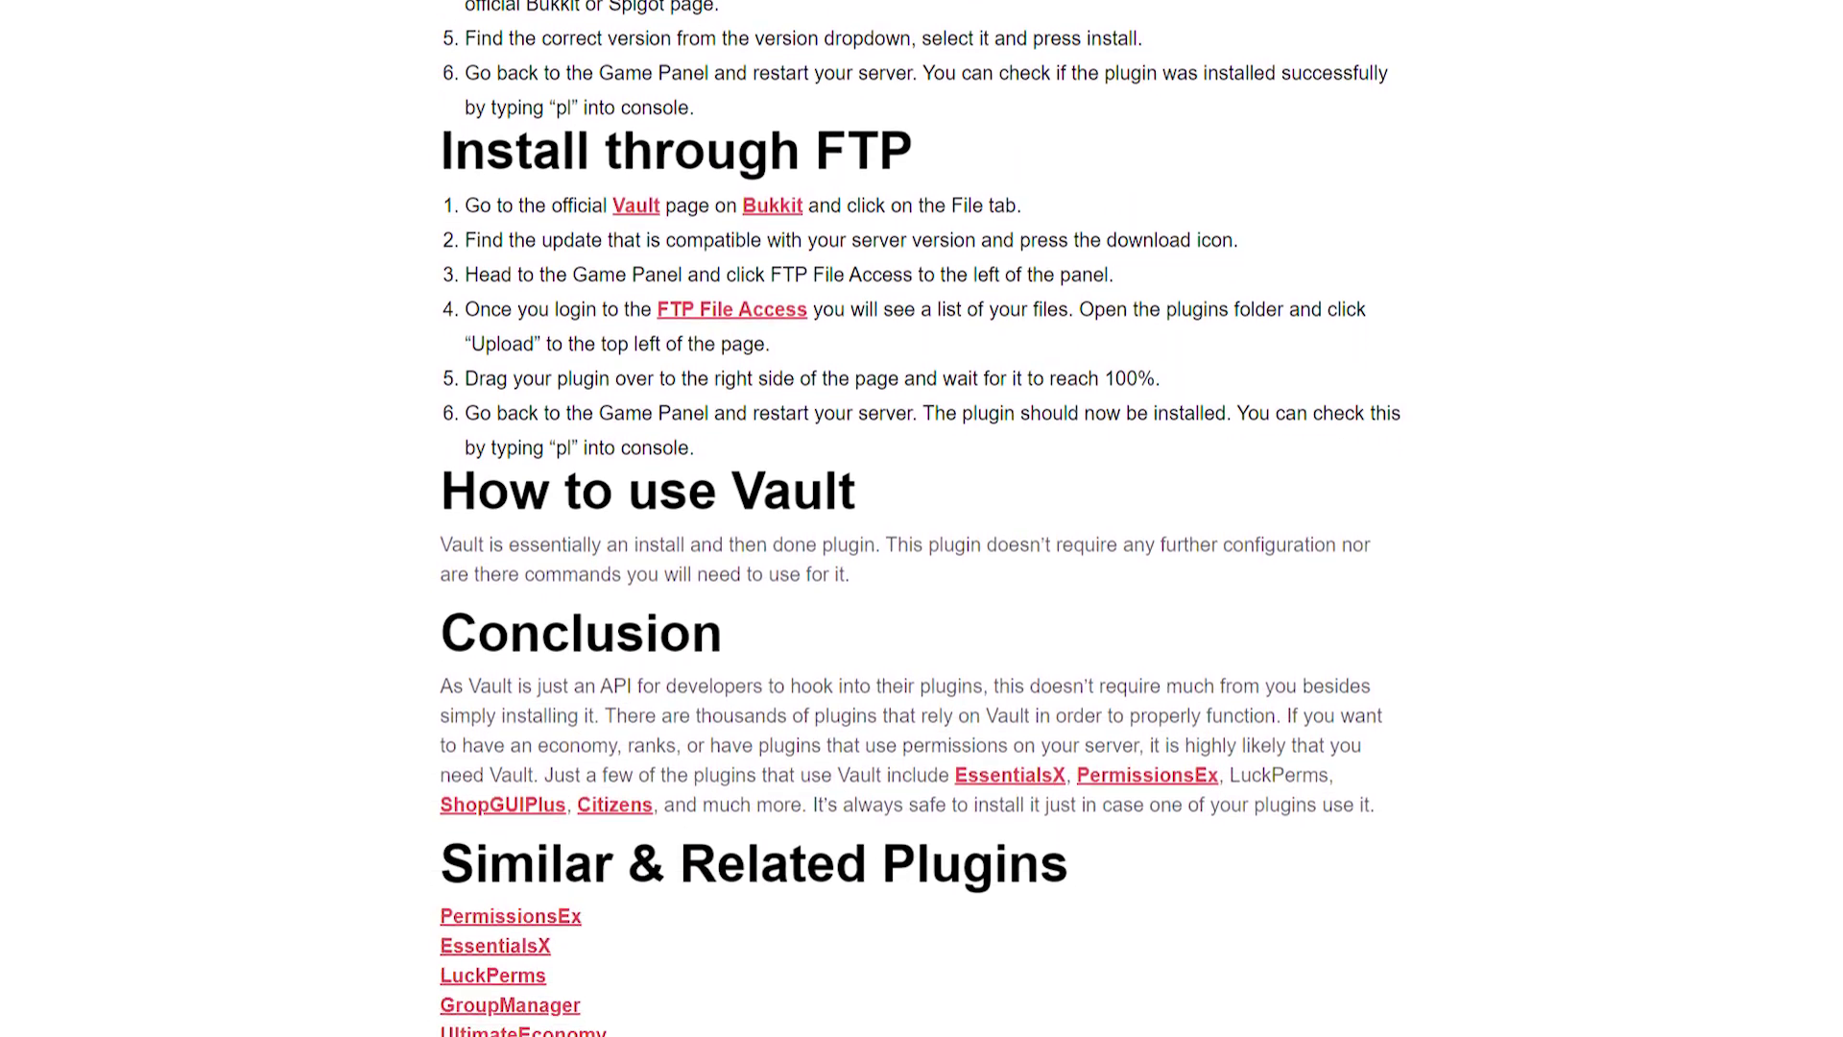
scroll(922, 518, down, 4)
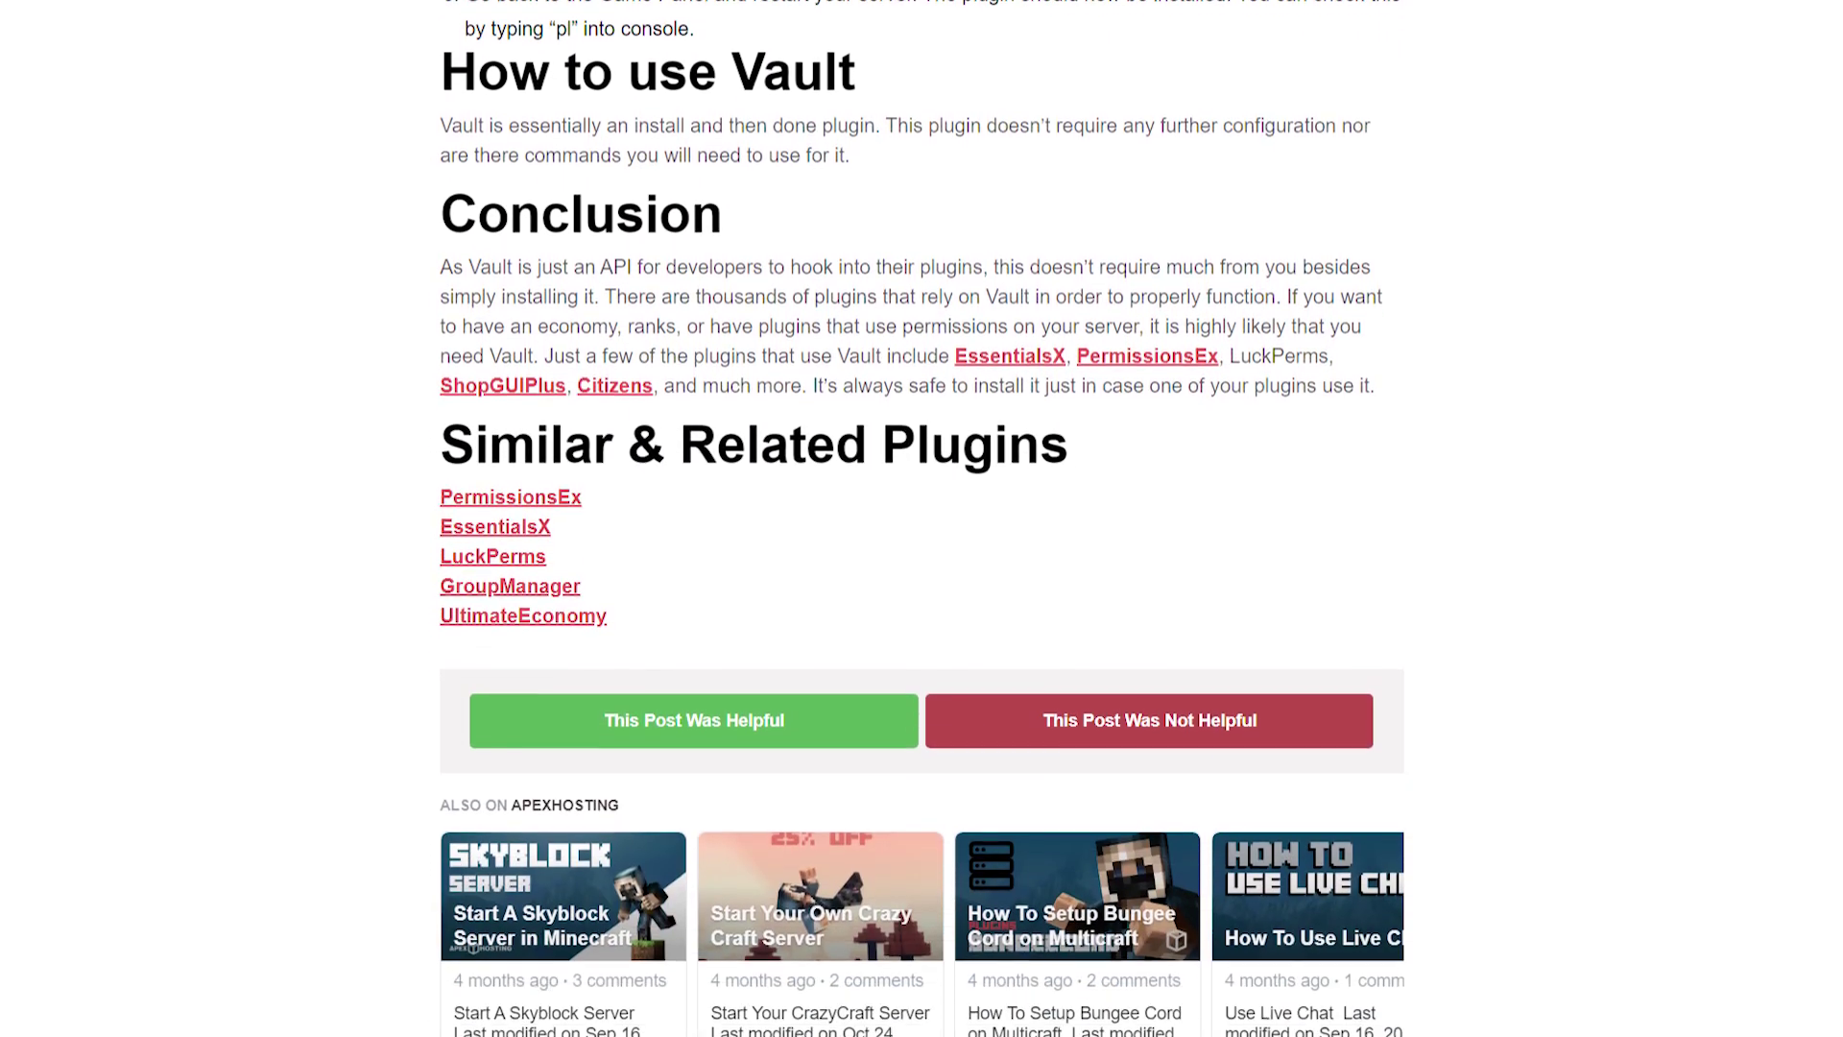
scroll(921, 519, down, 4)
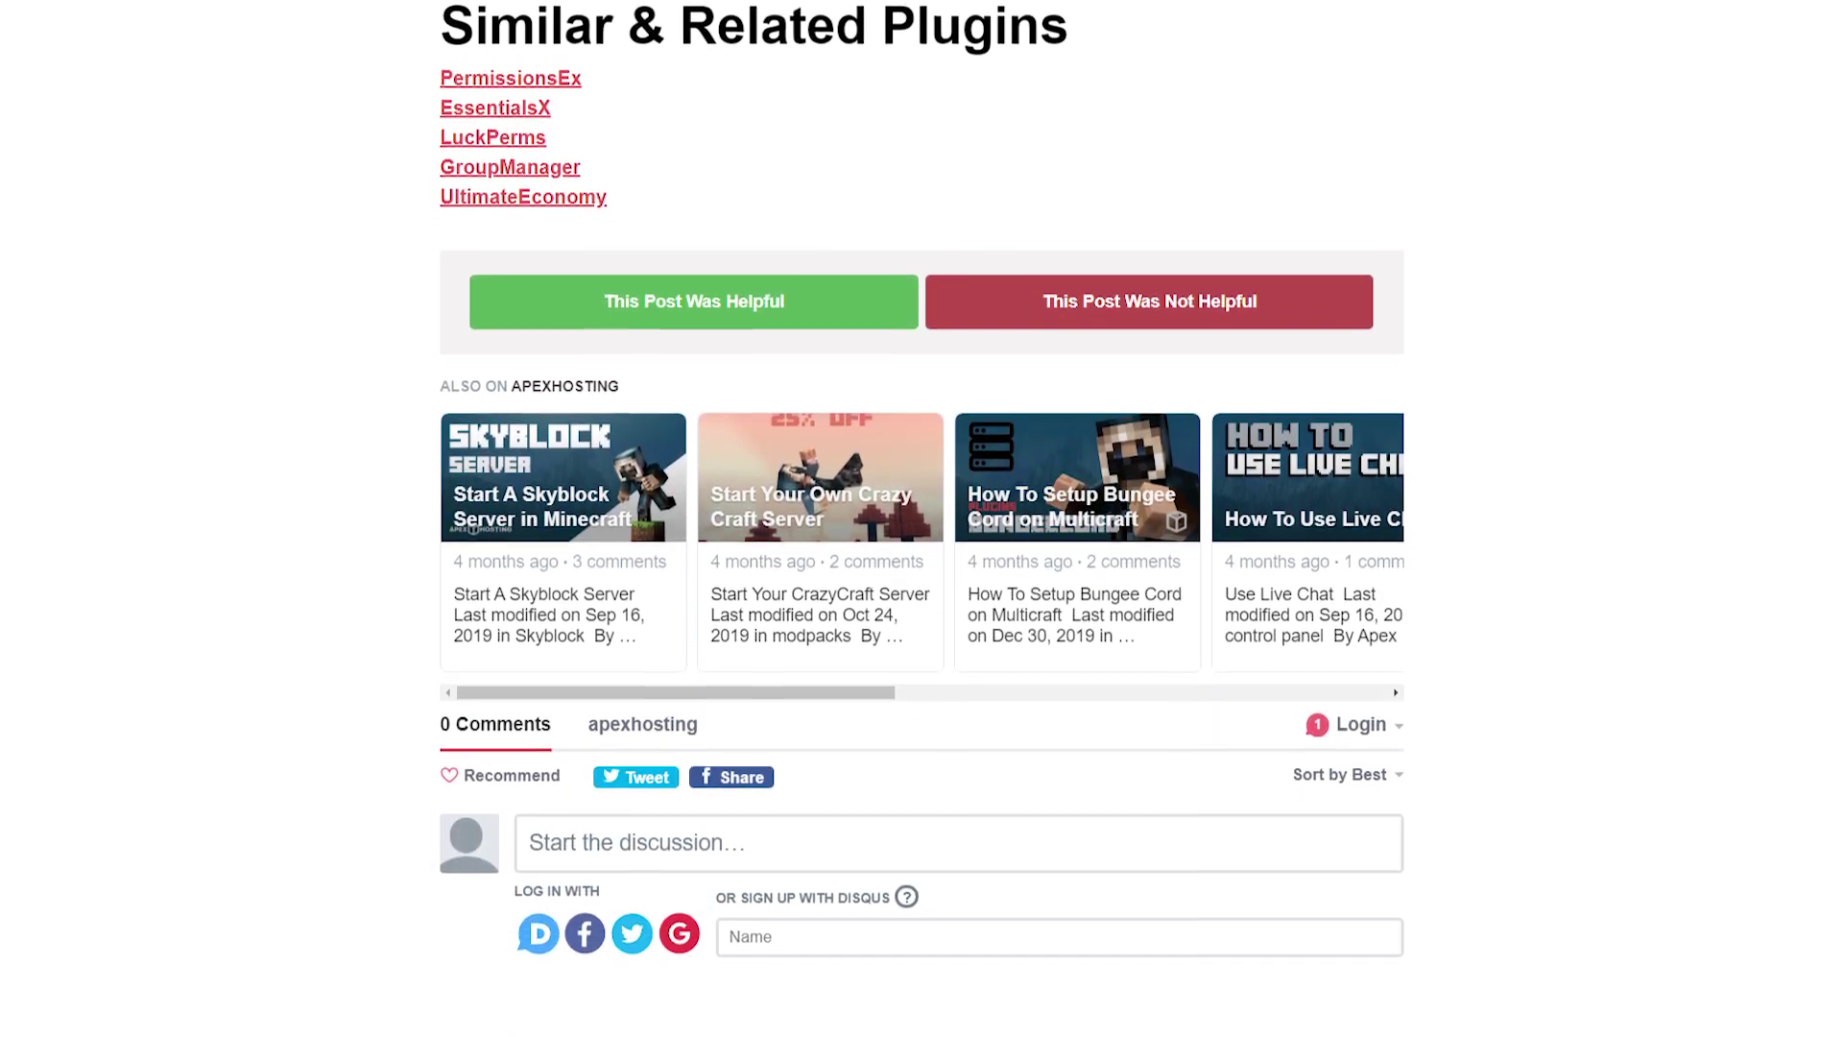
scroll(921, 518, down, 4)
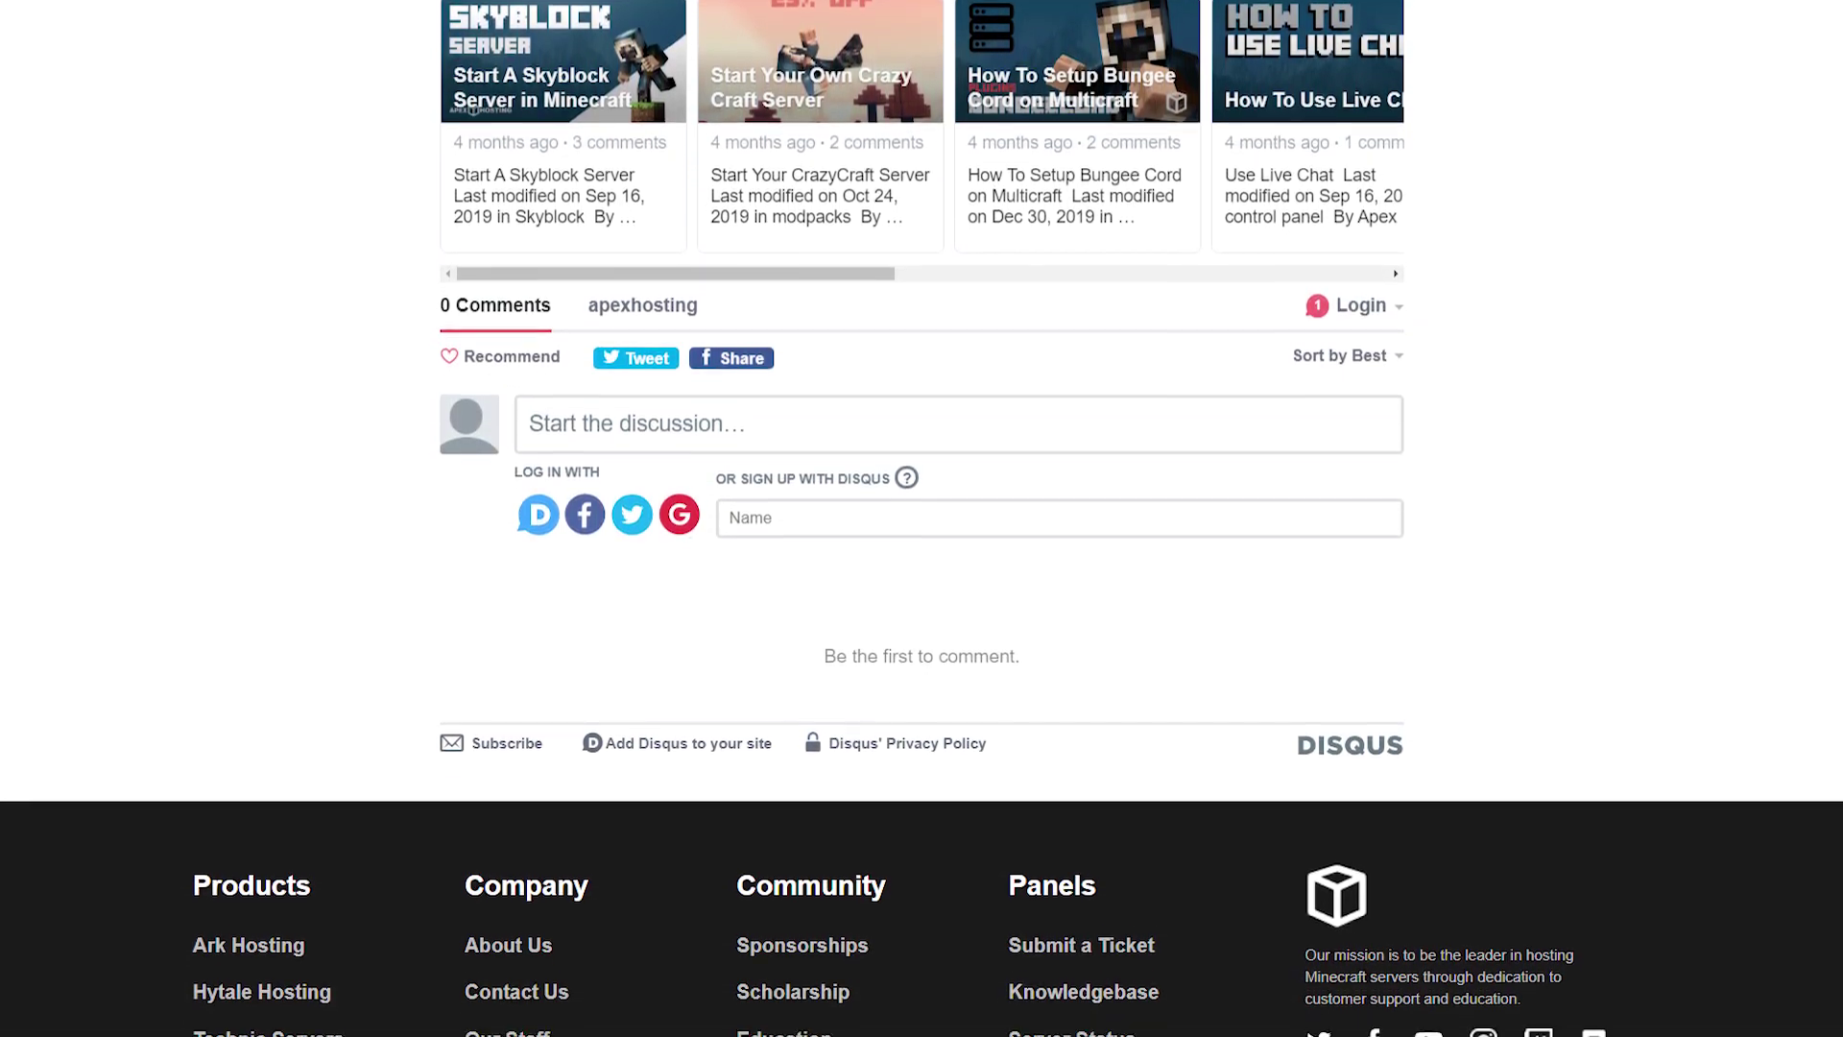
scroll(921, 518, down, 2)
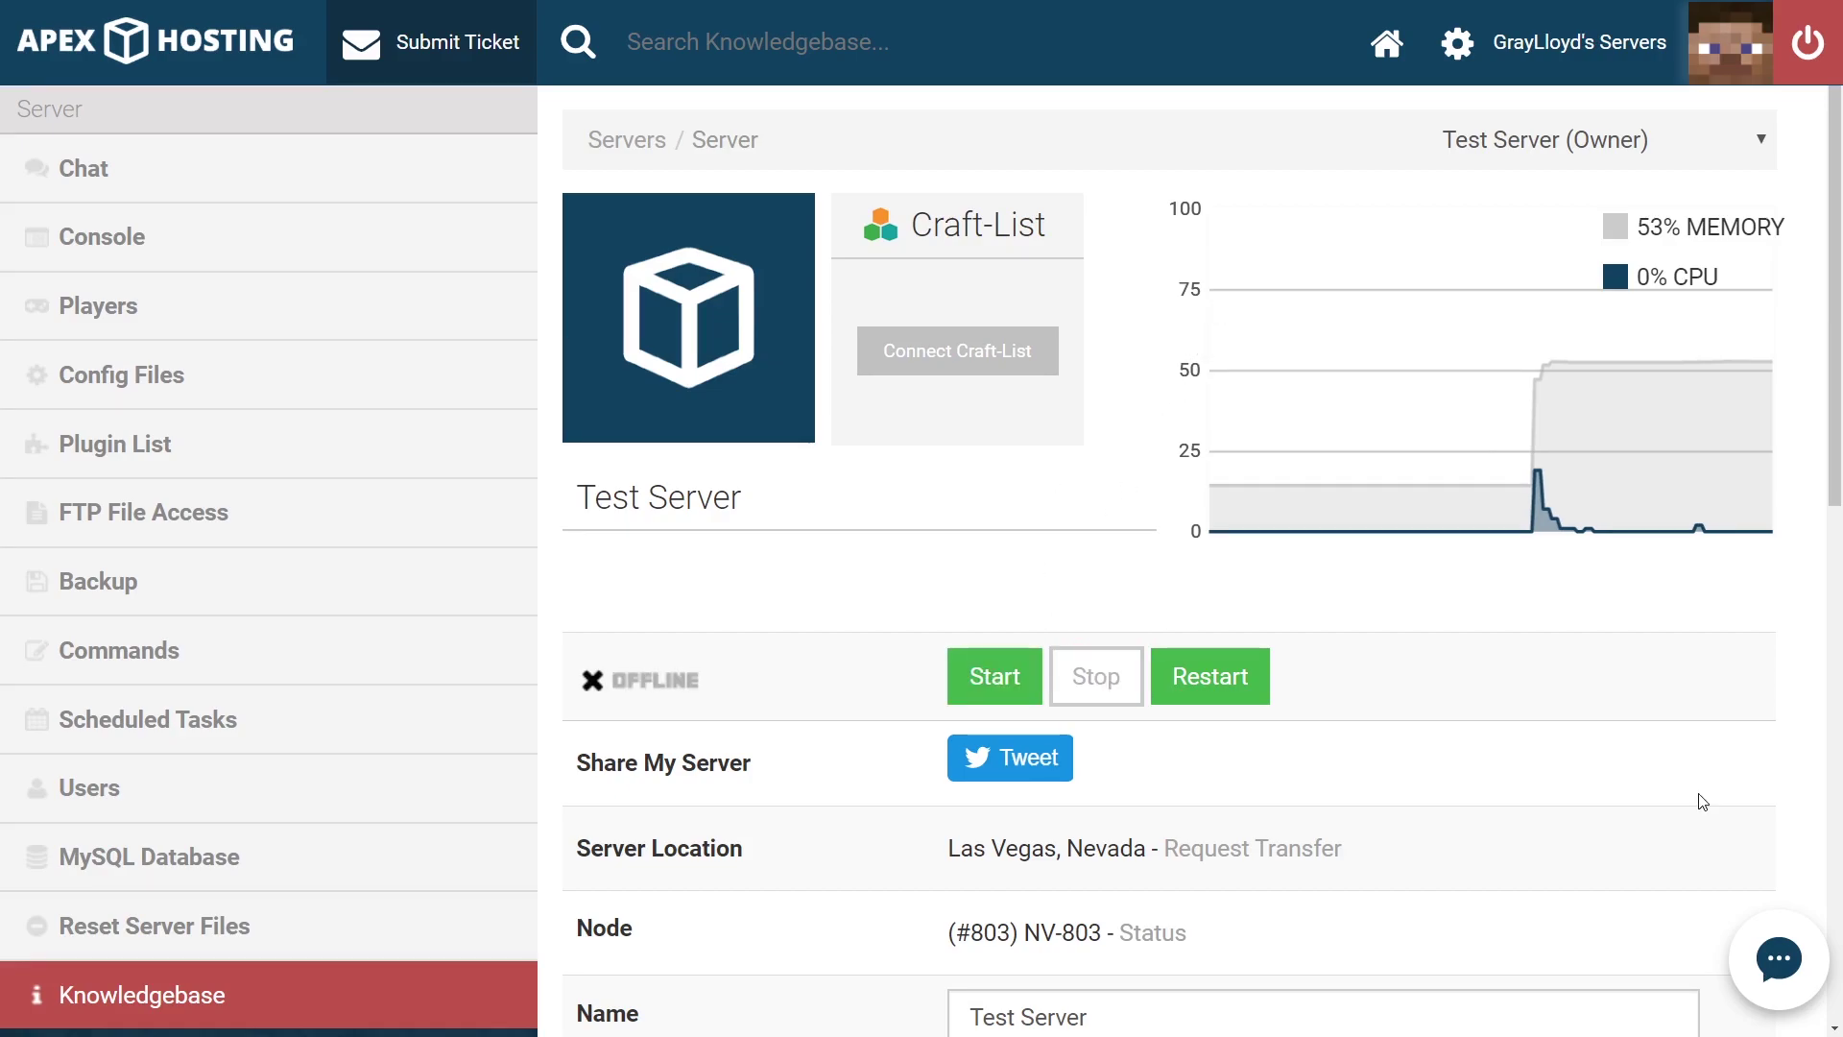
- Scroll to the JAR File setting on Test Server's page and highlight it
scroll(922, 900, down, 3)
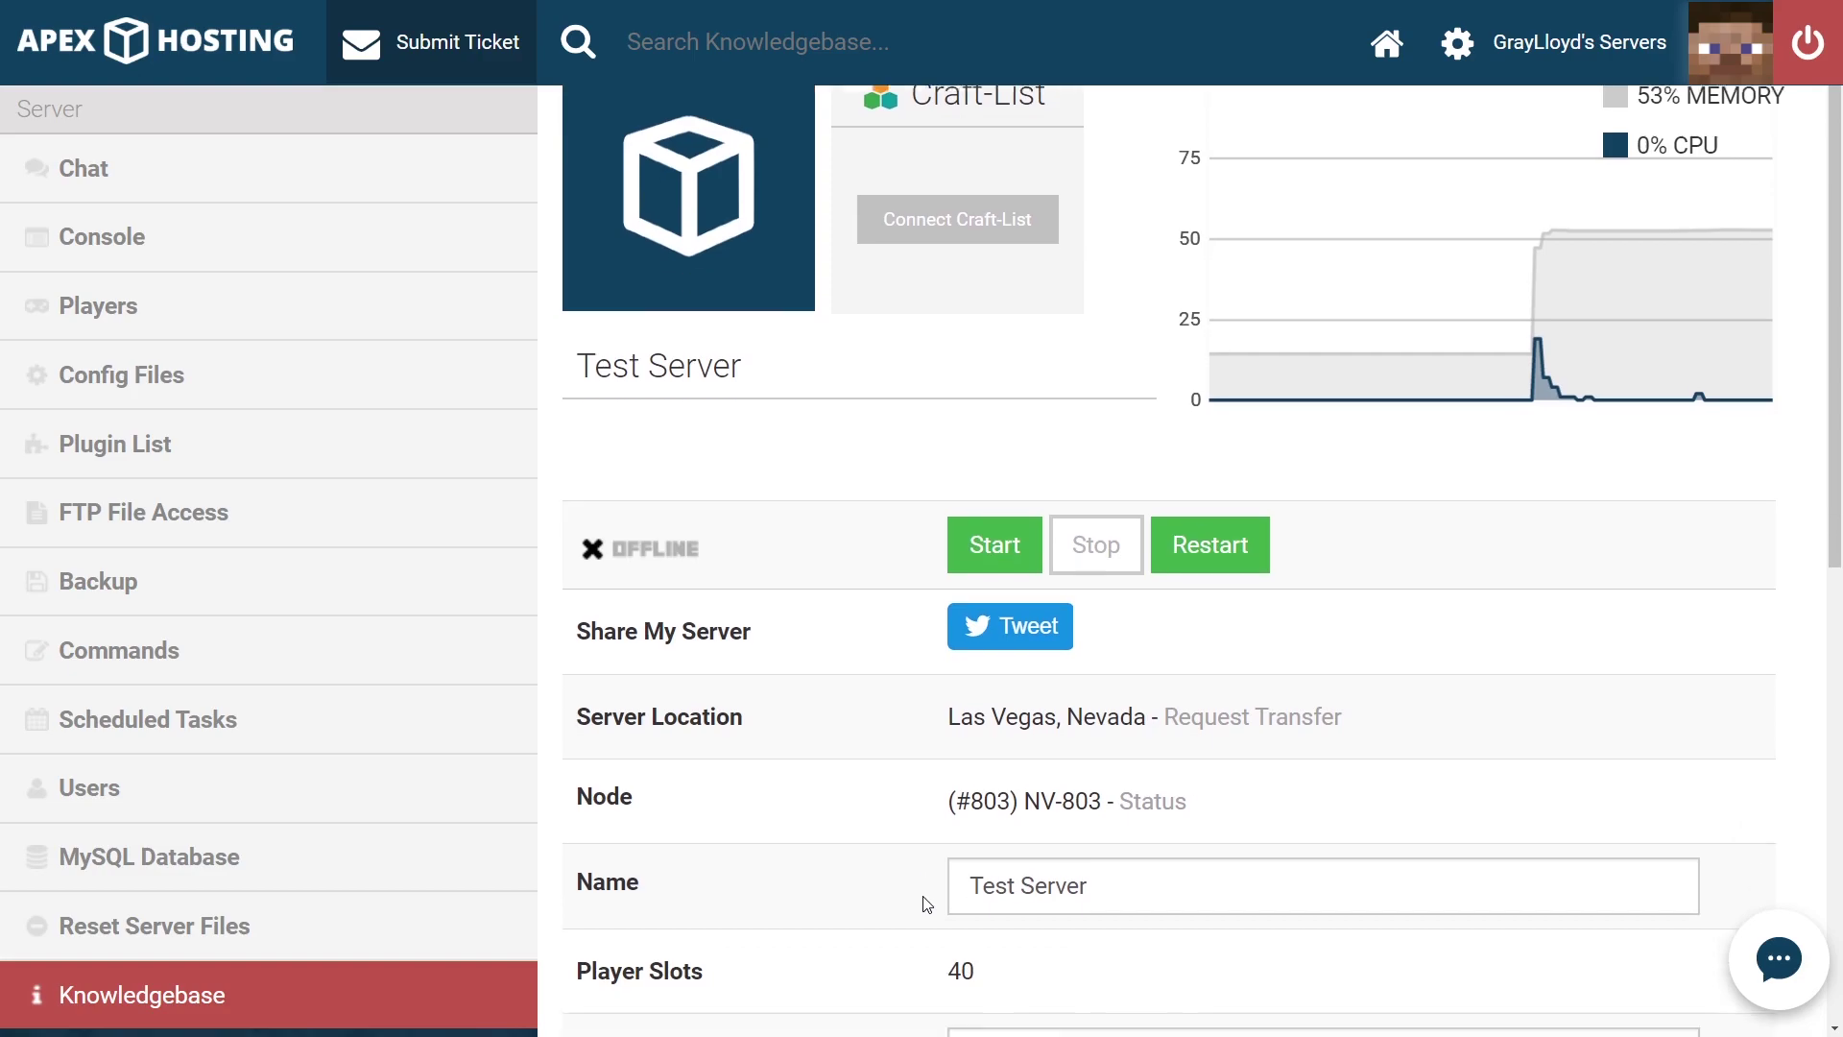
scroll(925, 904, down, 5)
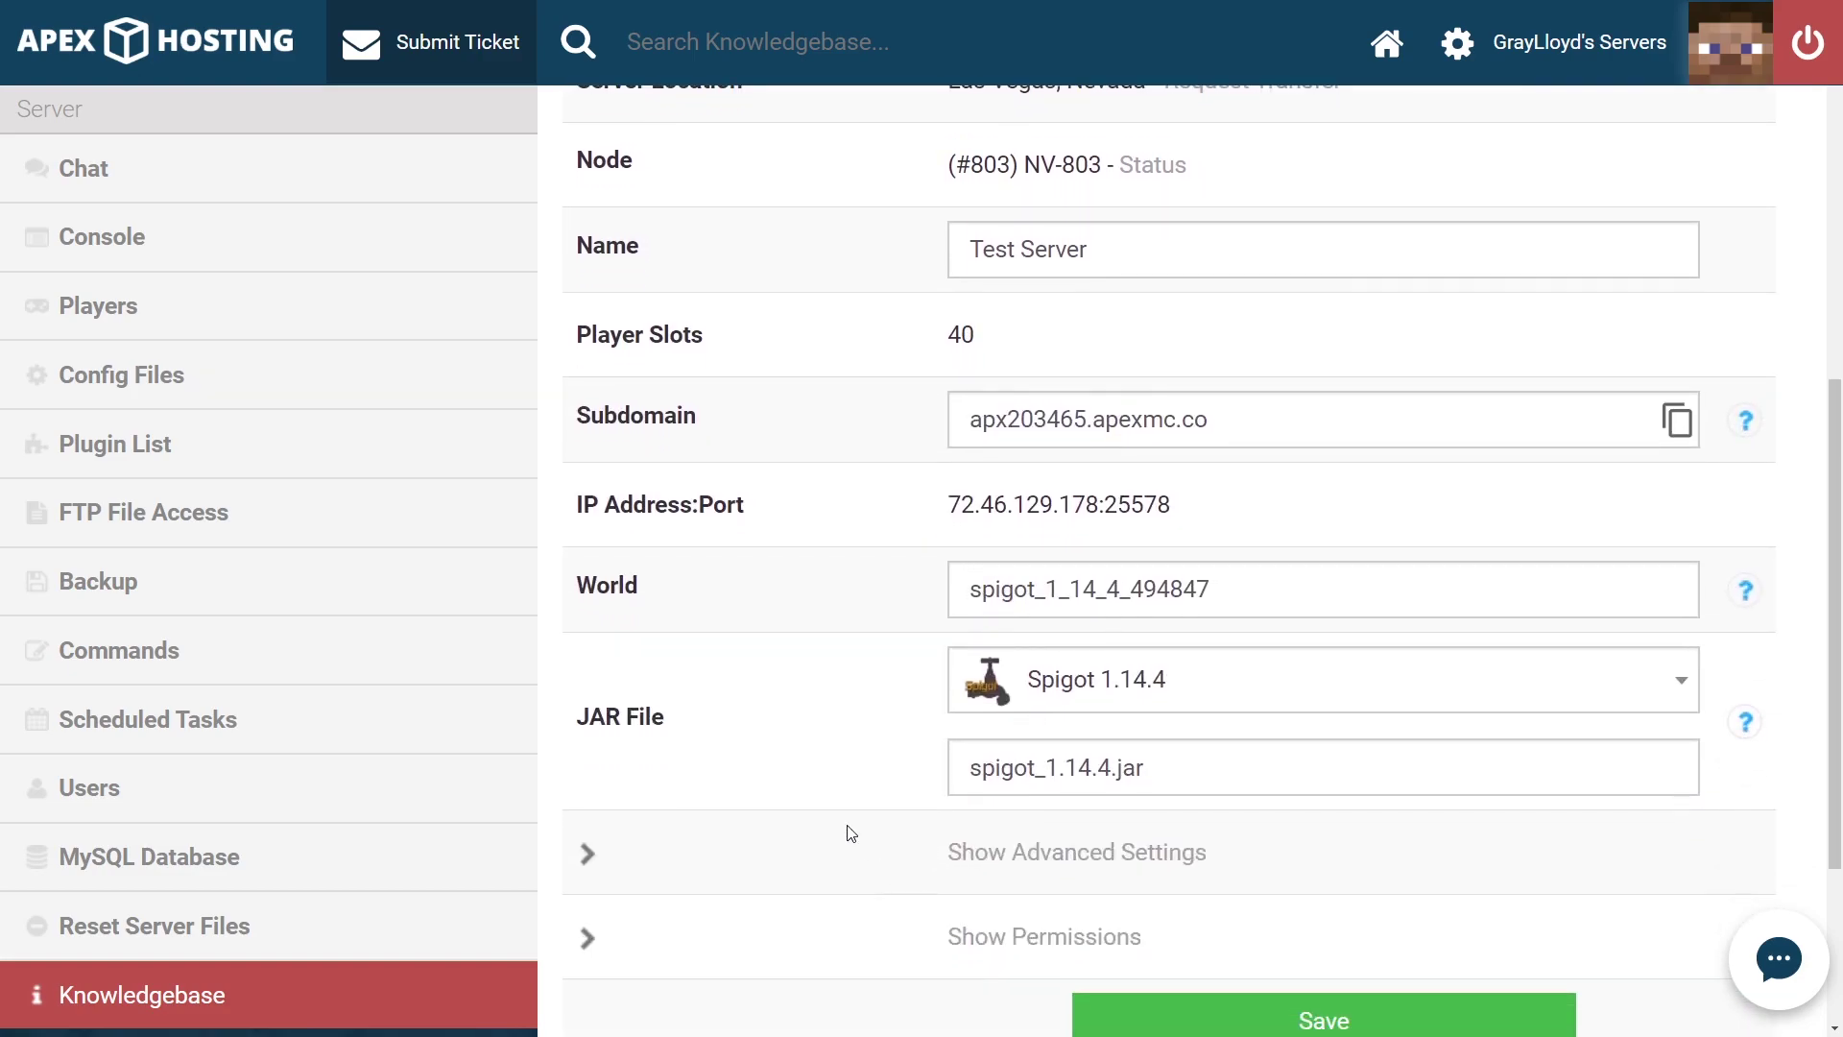
drag(704, 731, 587, 717)
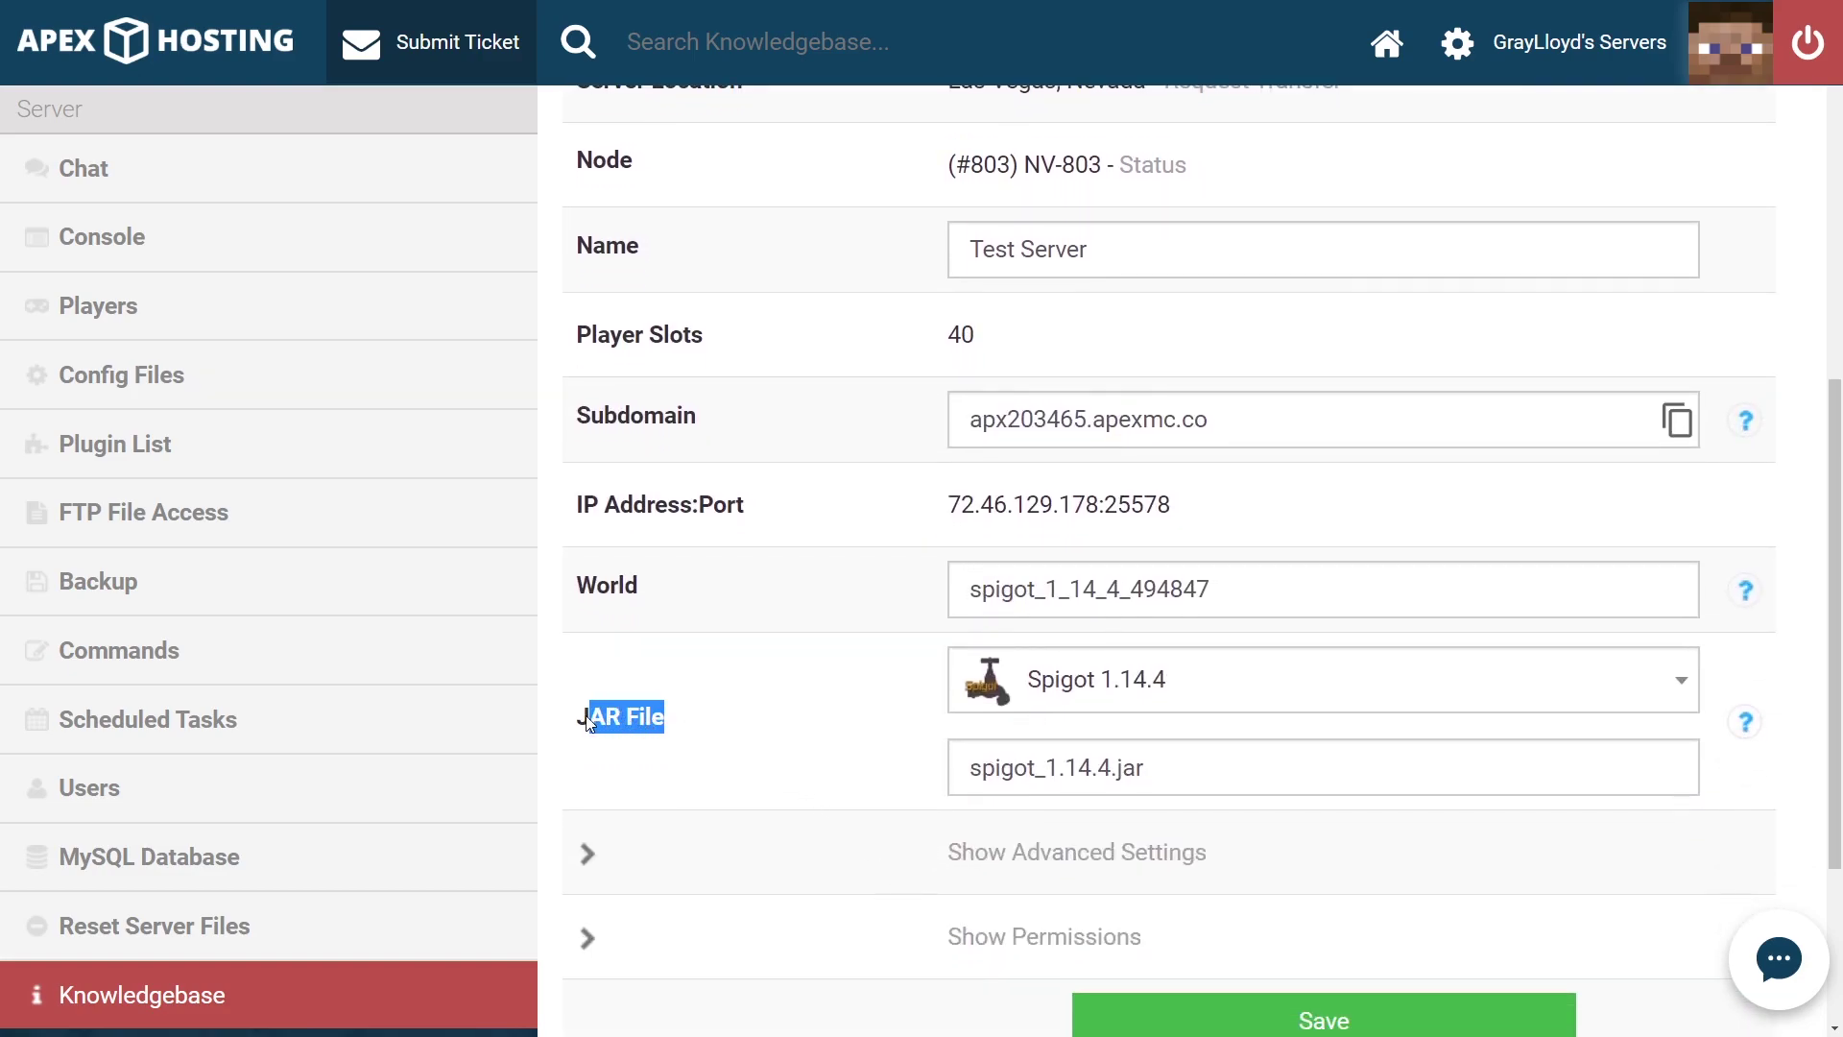
click(722, 708)
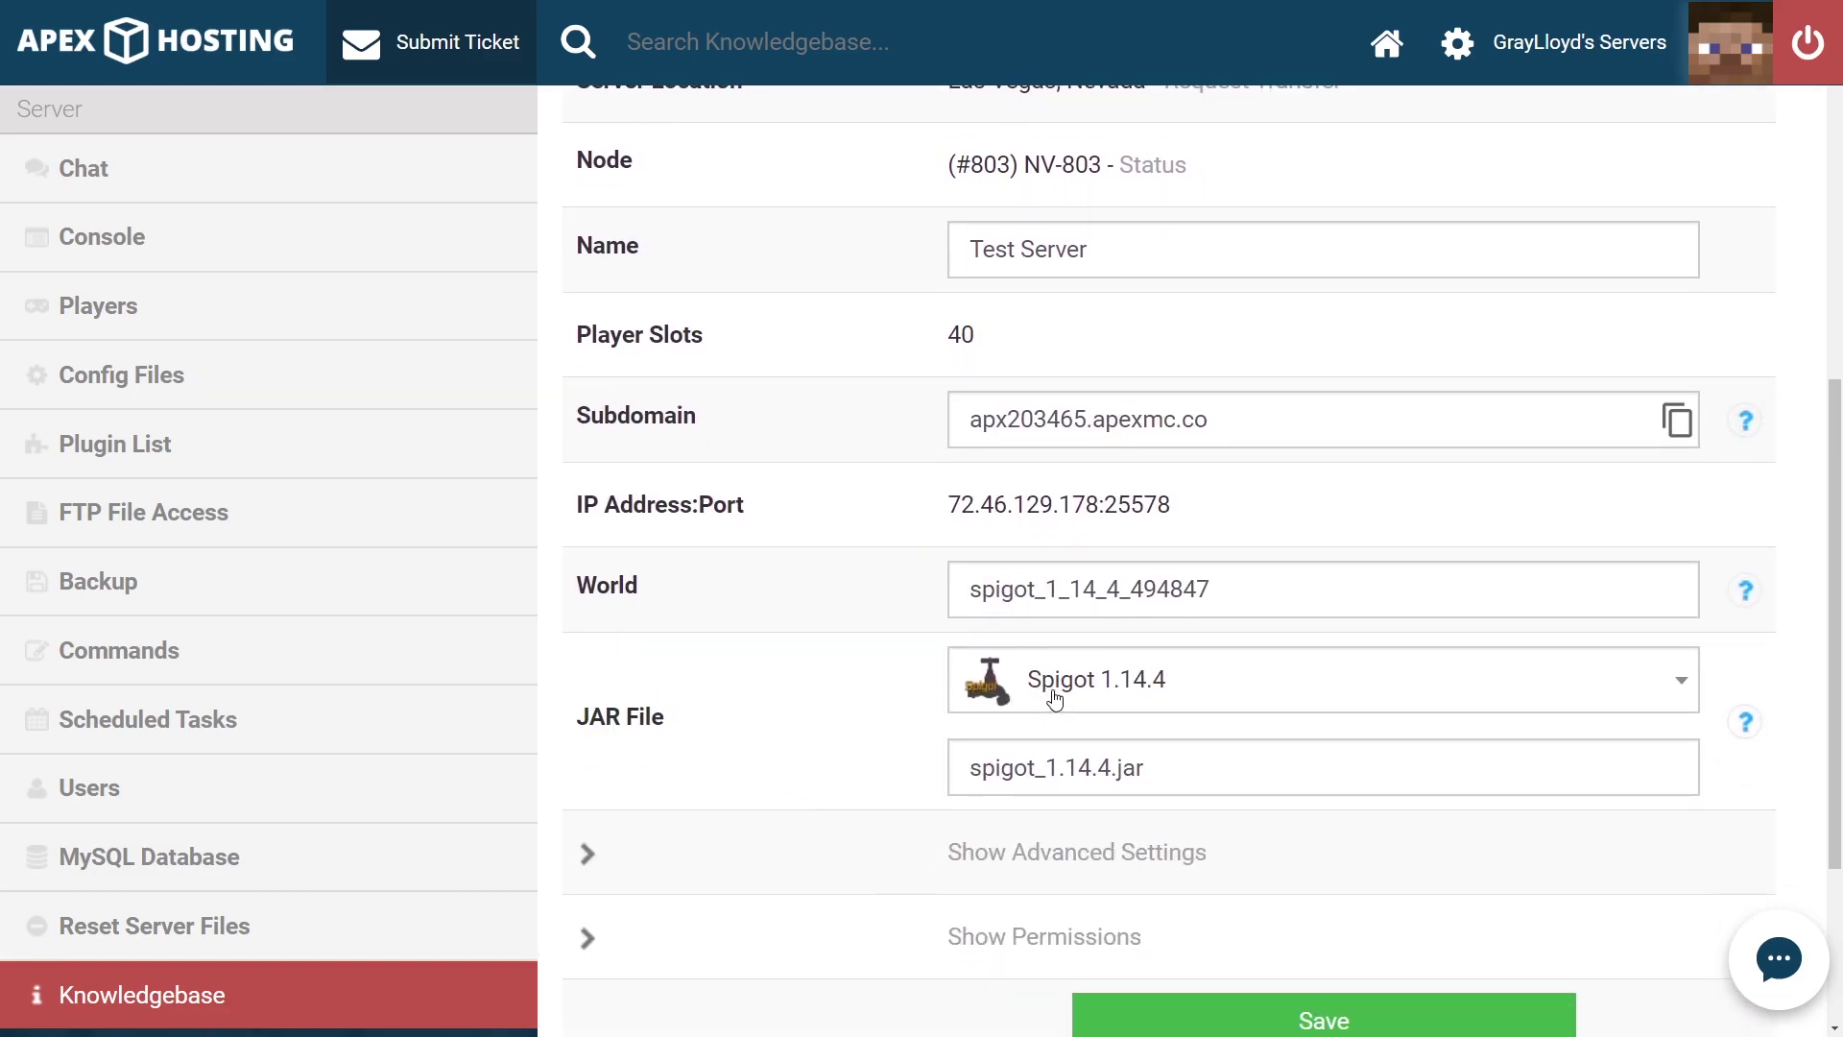
- Search the JAR list for 'pape', then close it keeping Spigot 1.14.4
click(1281, 701)
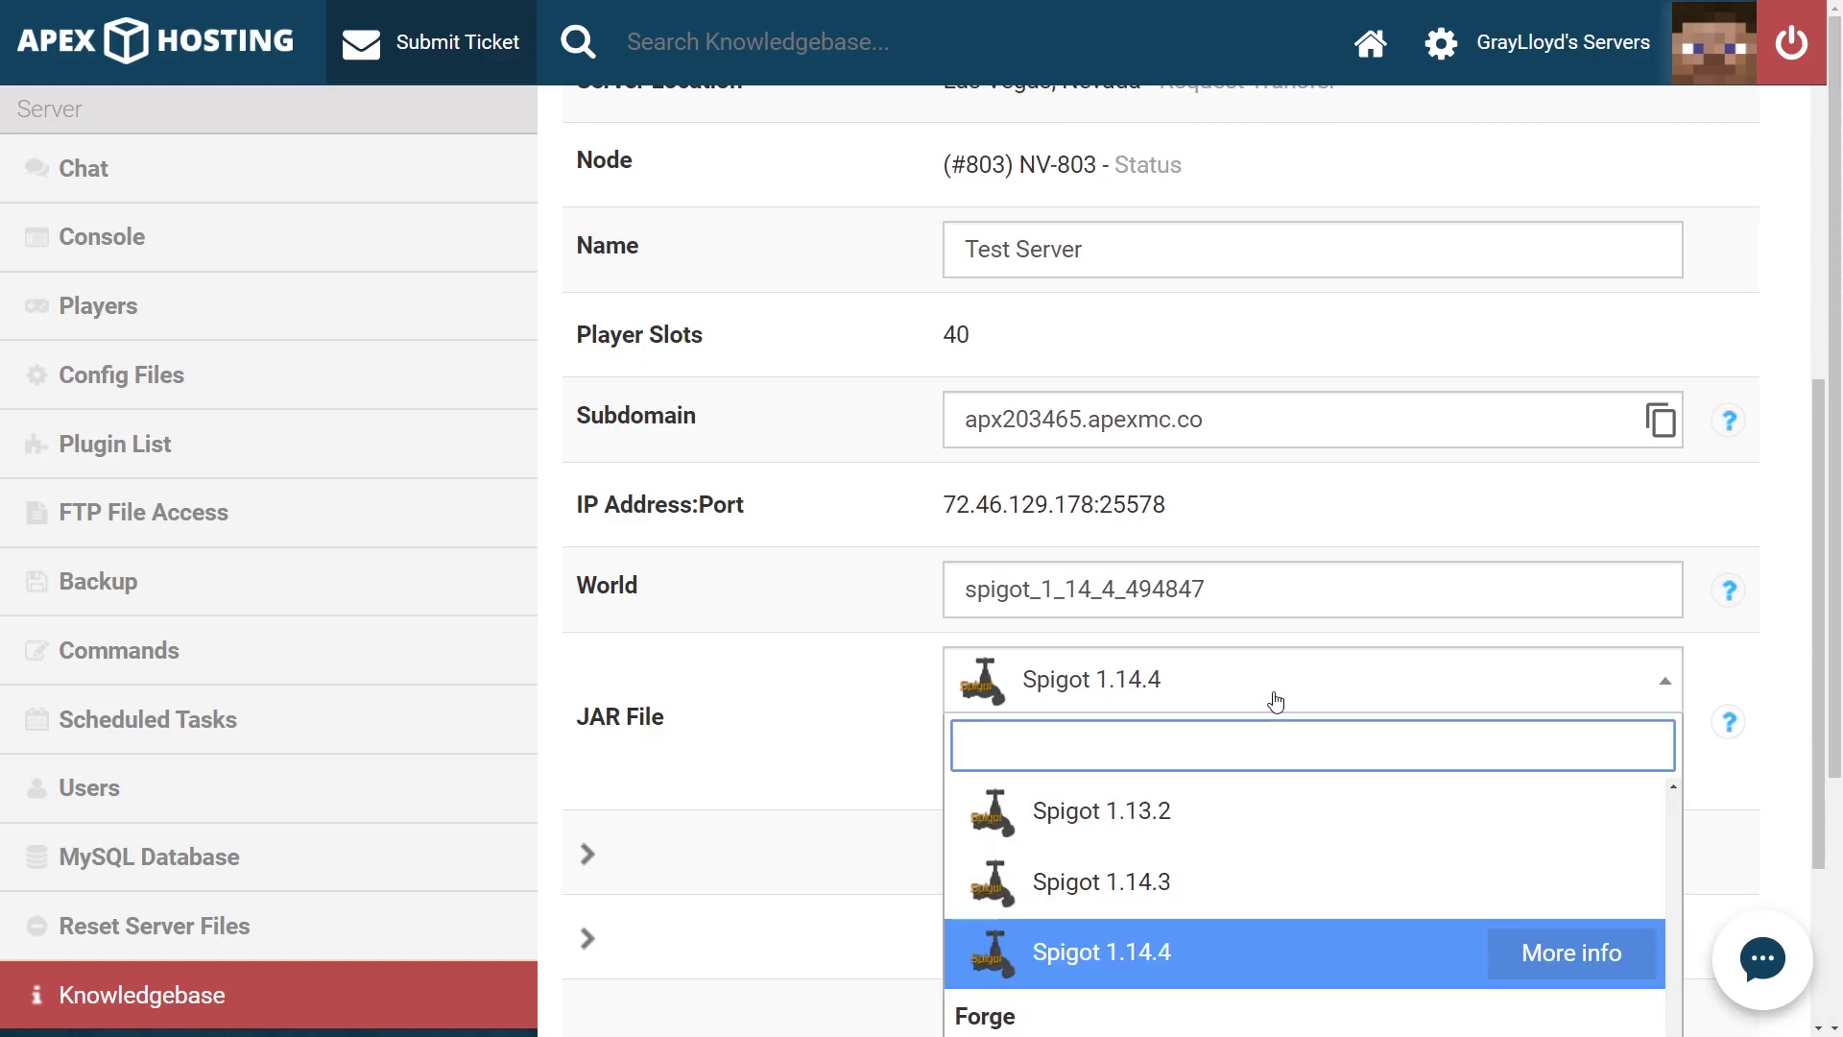
scroll(1056, 905, up, 3)
scroll(1111, 909, down, 3)
scroll(1111, 909, down, 5)
text(p)
key(BackSpace)
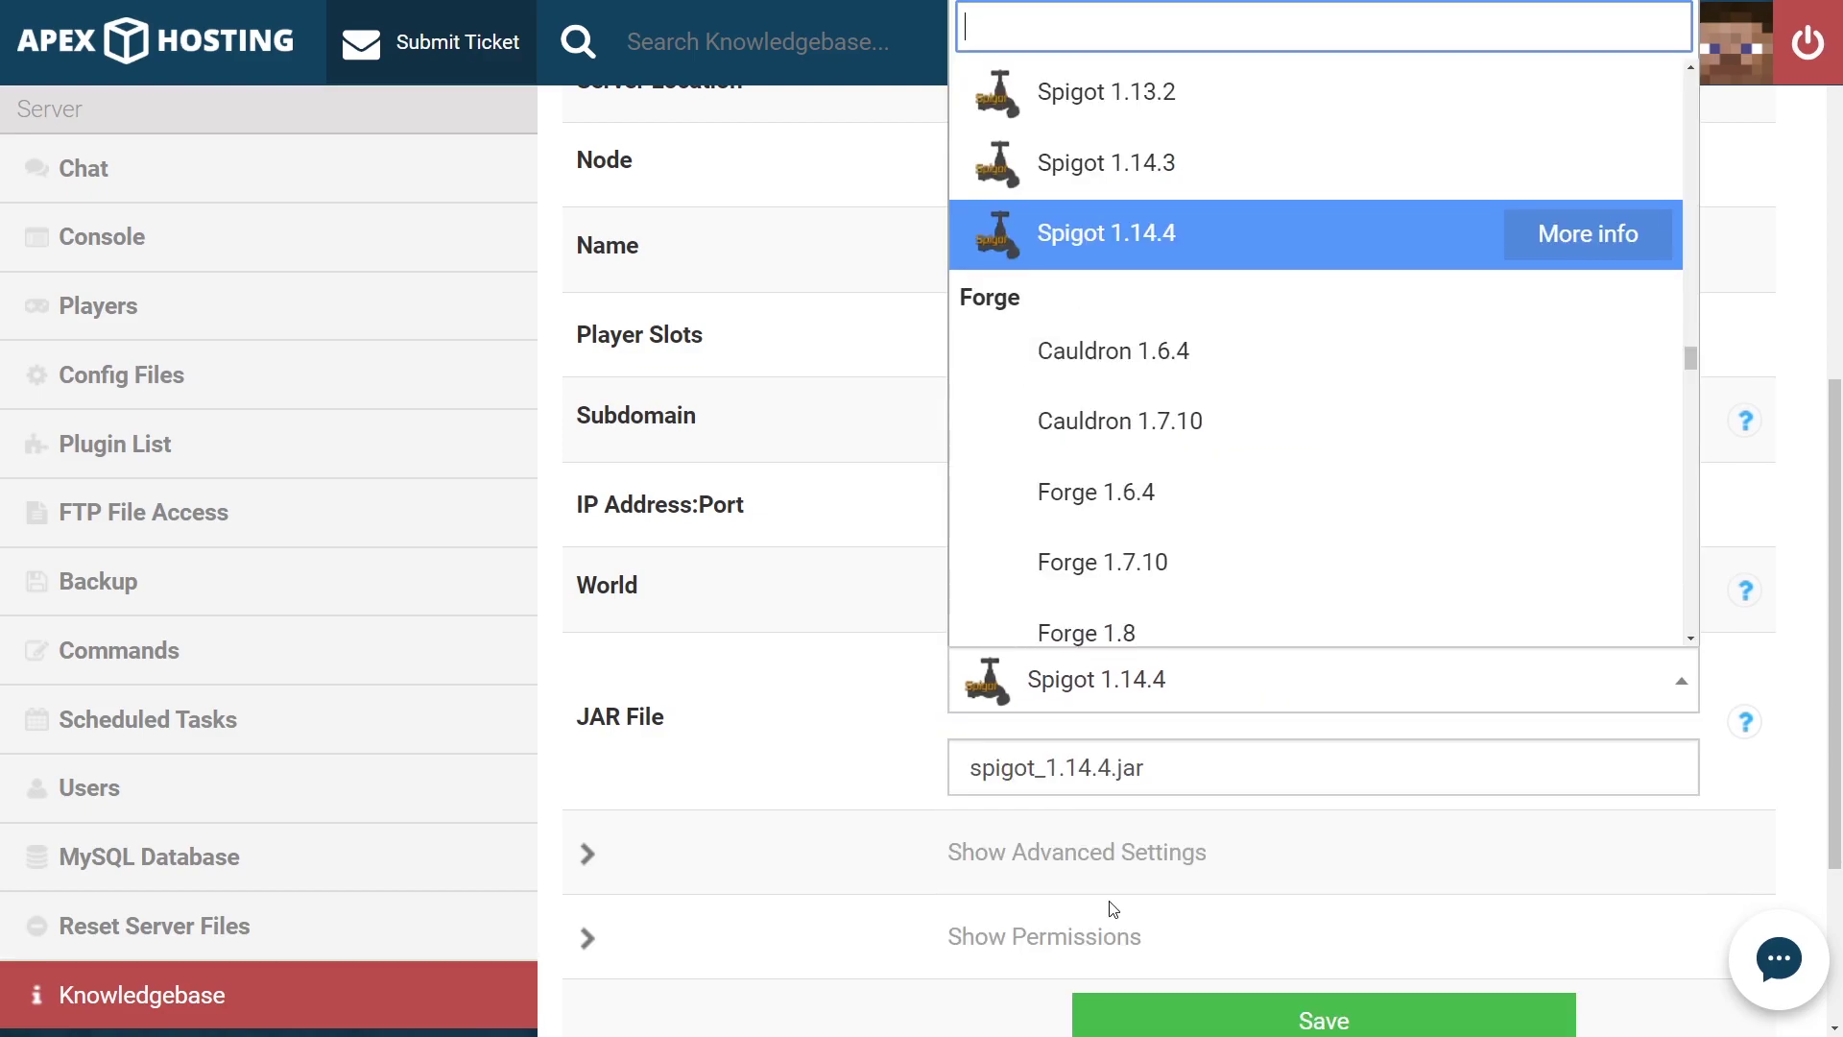
text(pape)
click(900, 786)
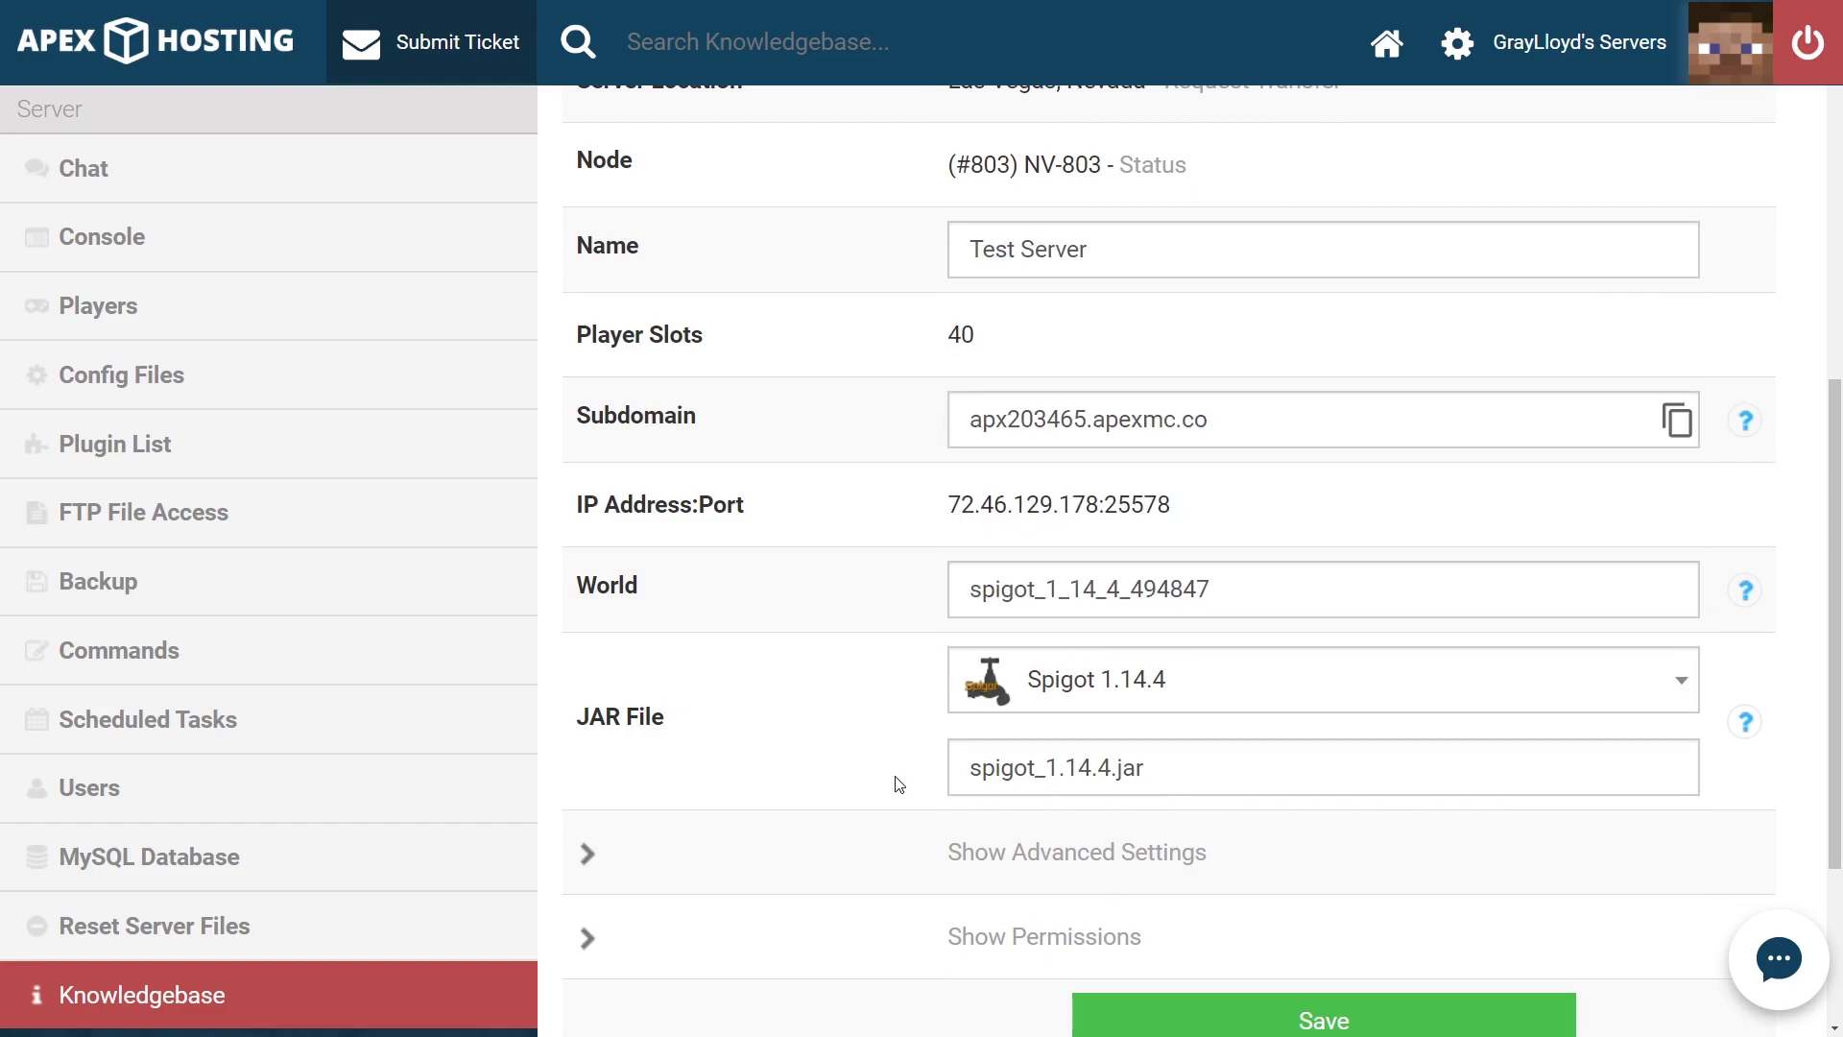
- Filter the Plugin List by name 'vault' and open the Vault plugin page
click(107, 464)
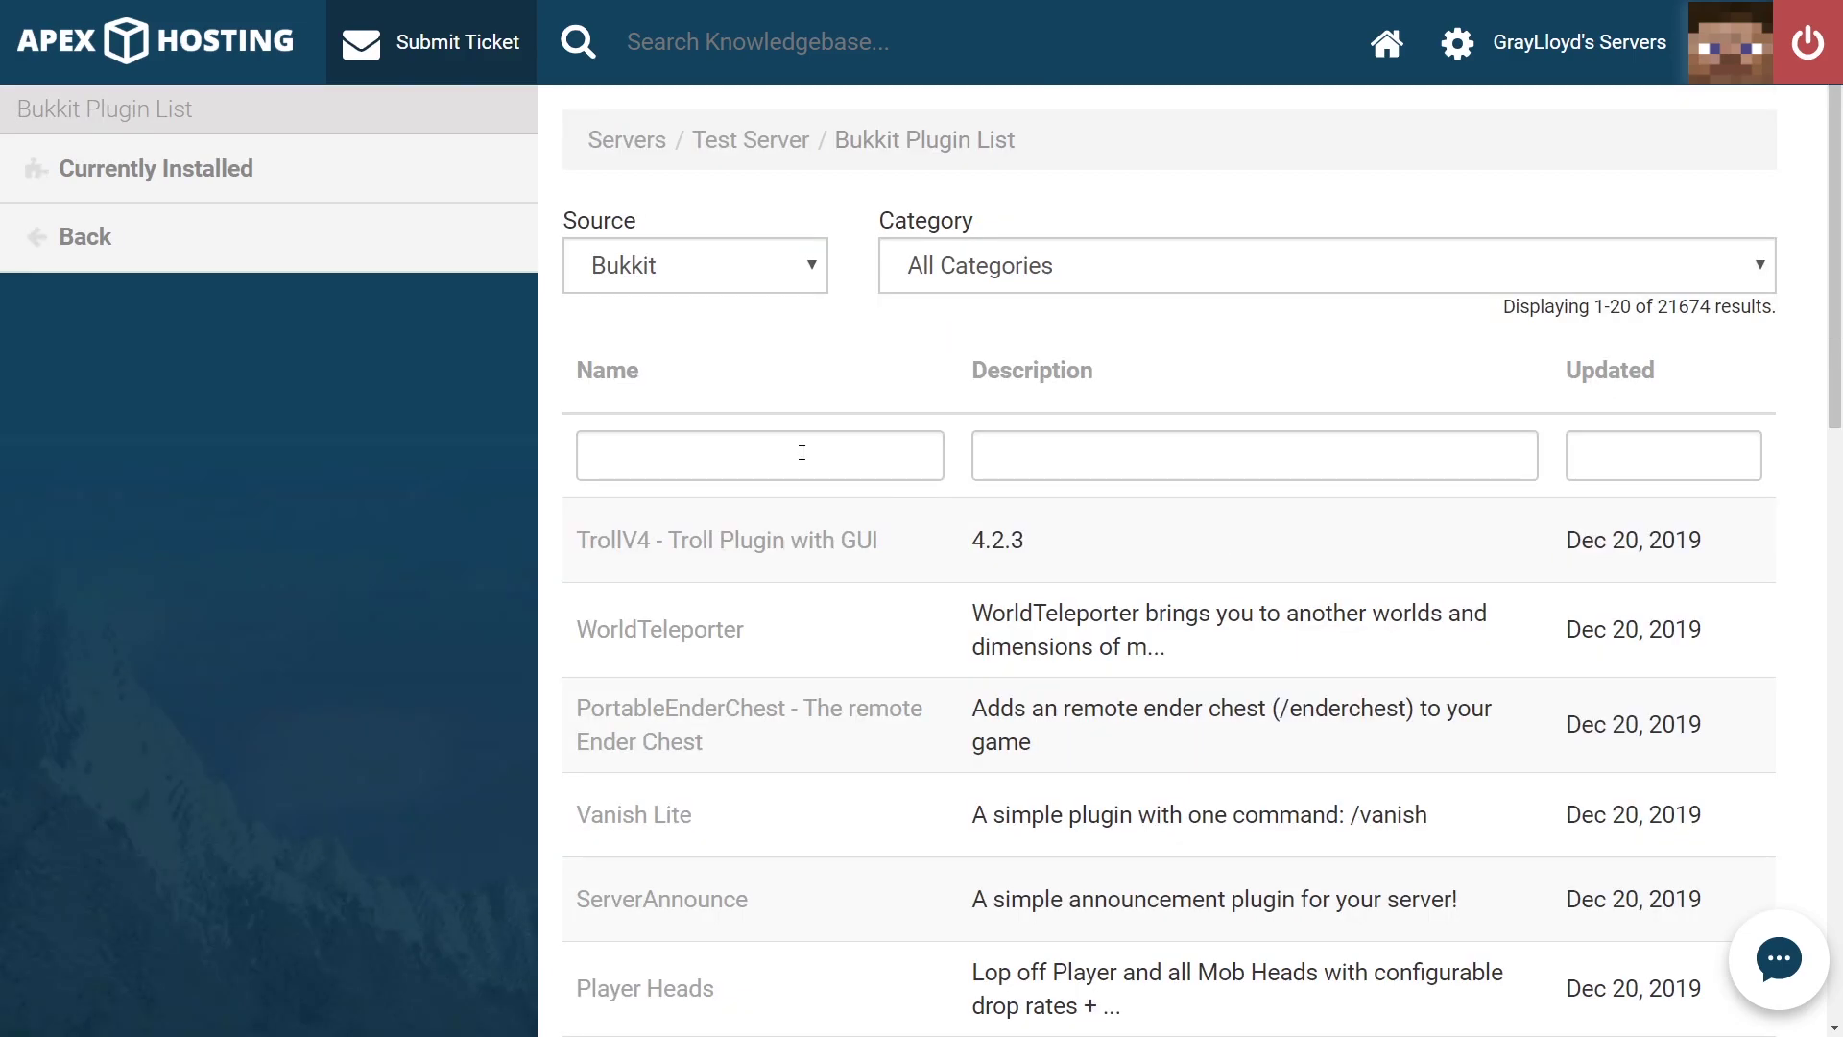
click(801, 452)
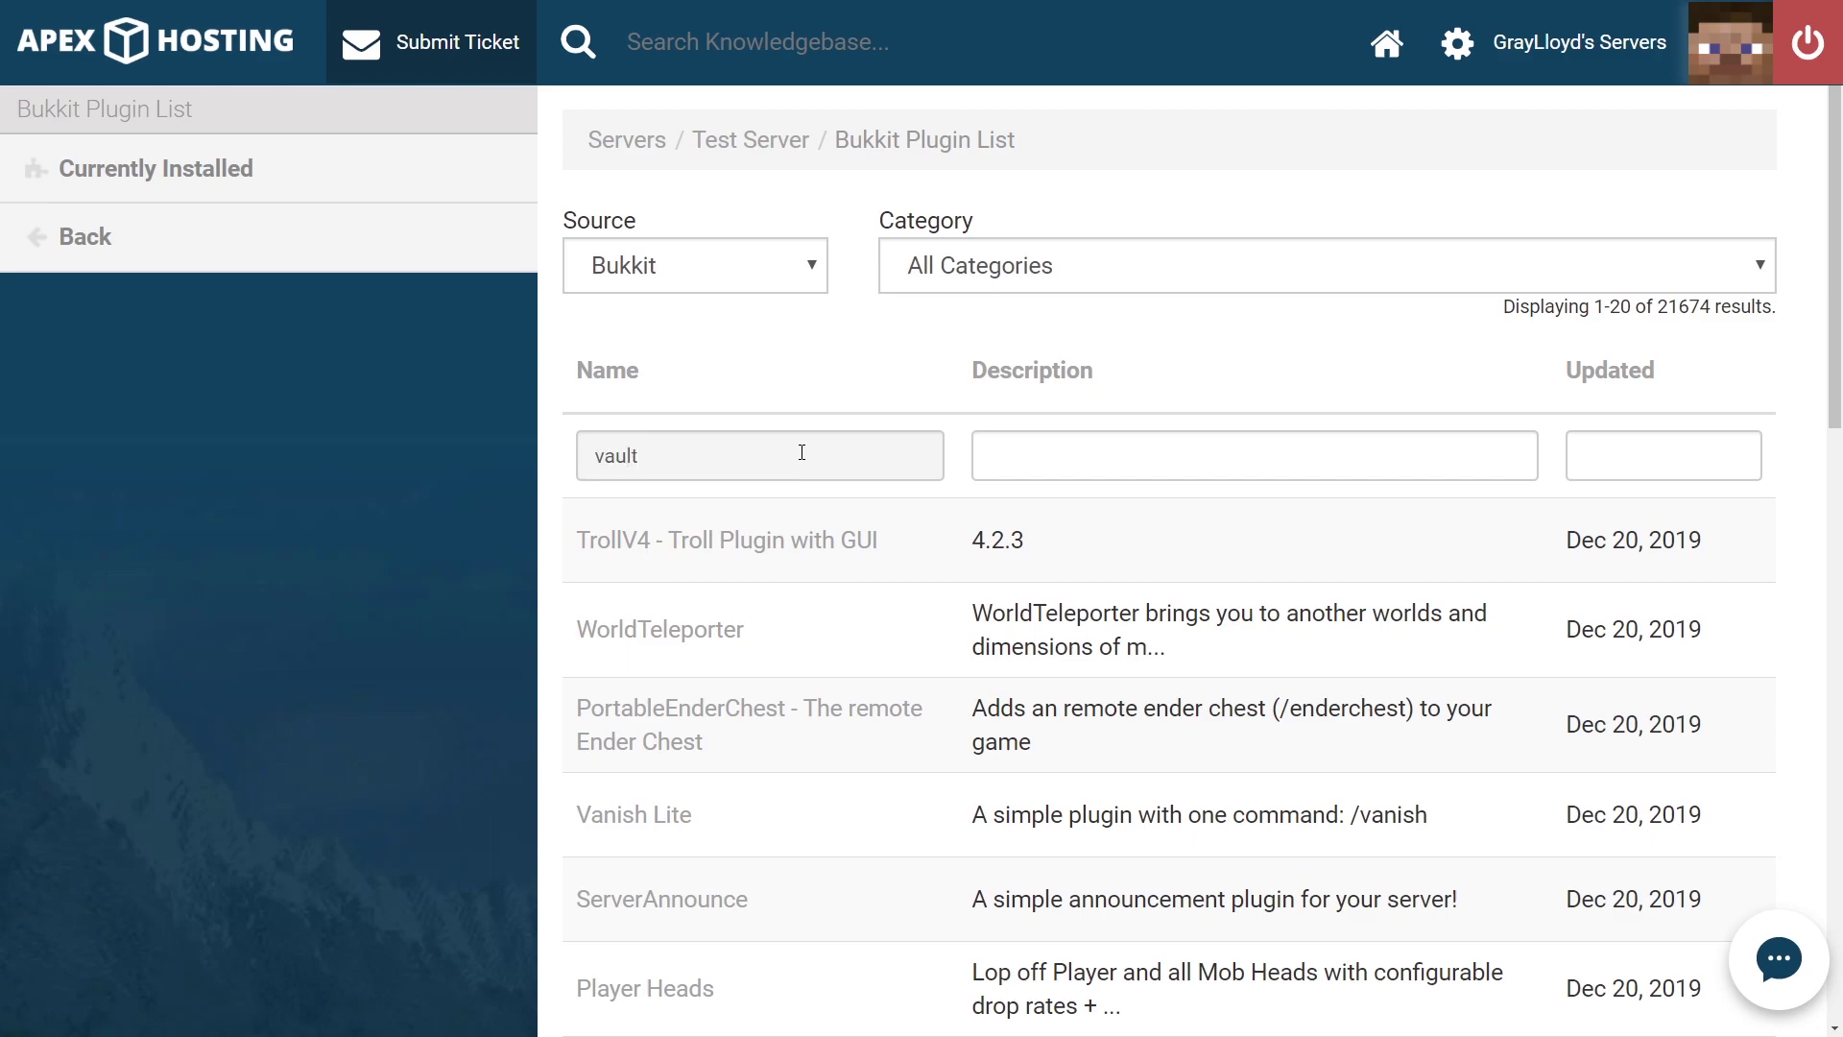
text(vault)
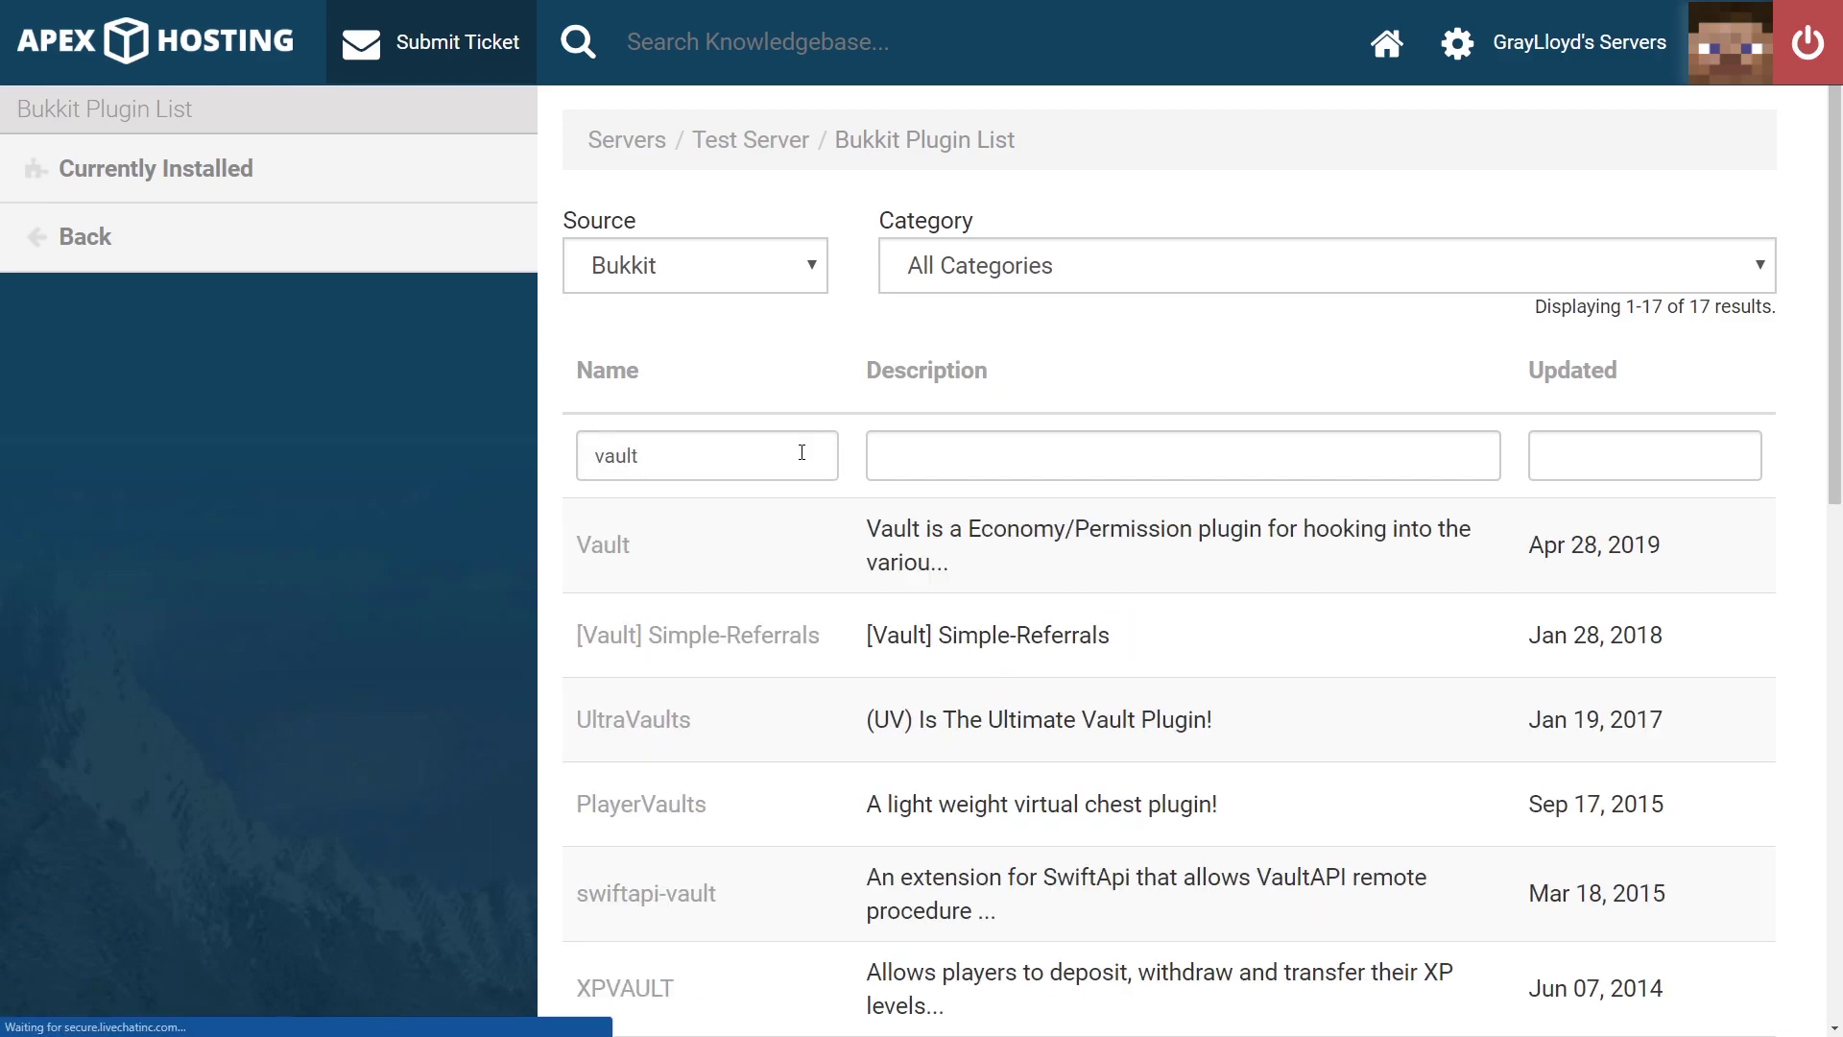
click(605, 545)
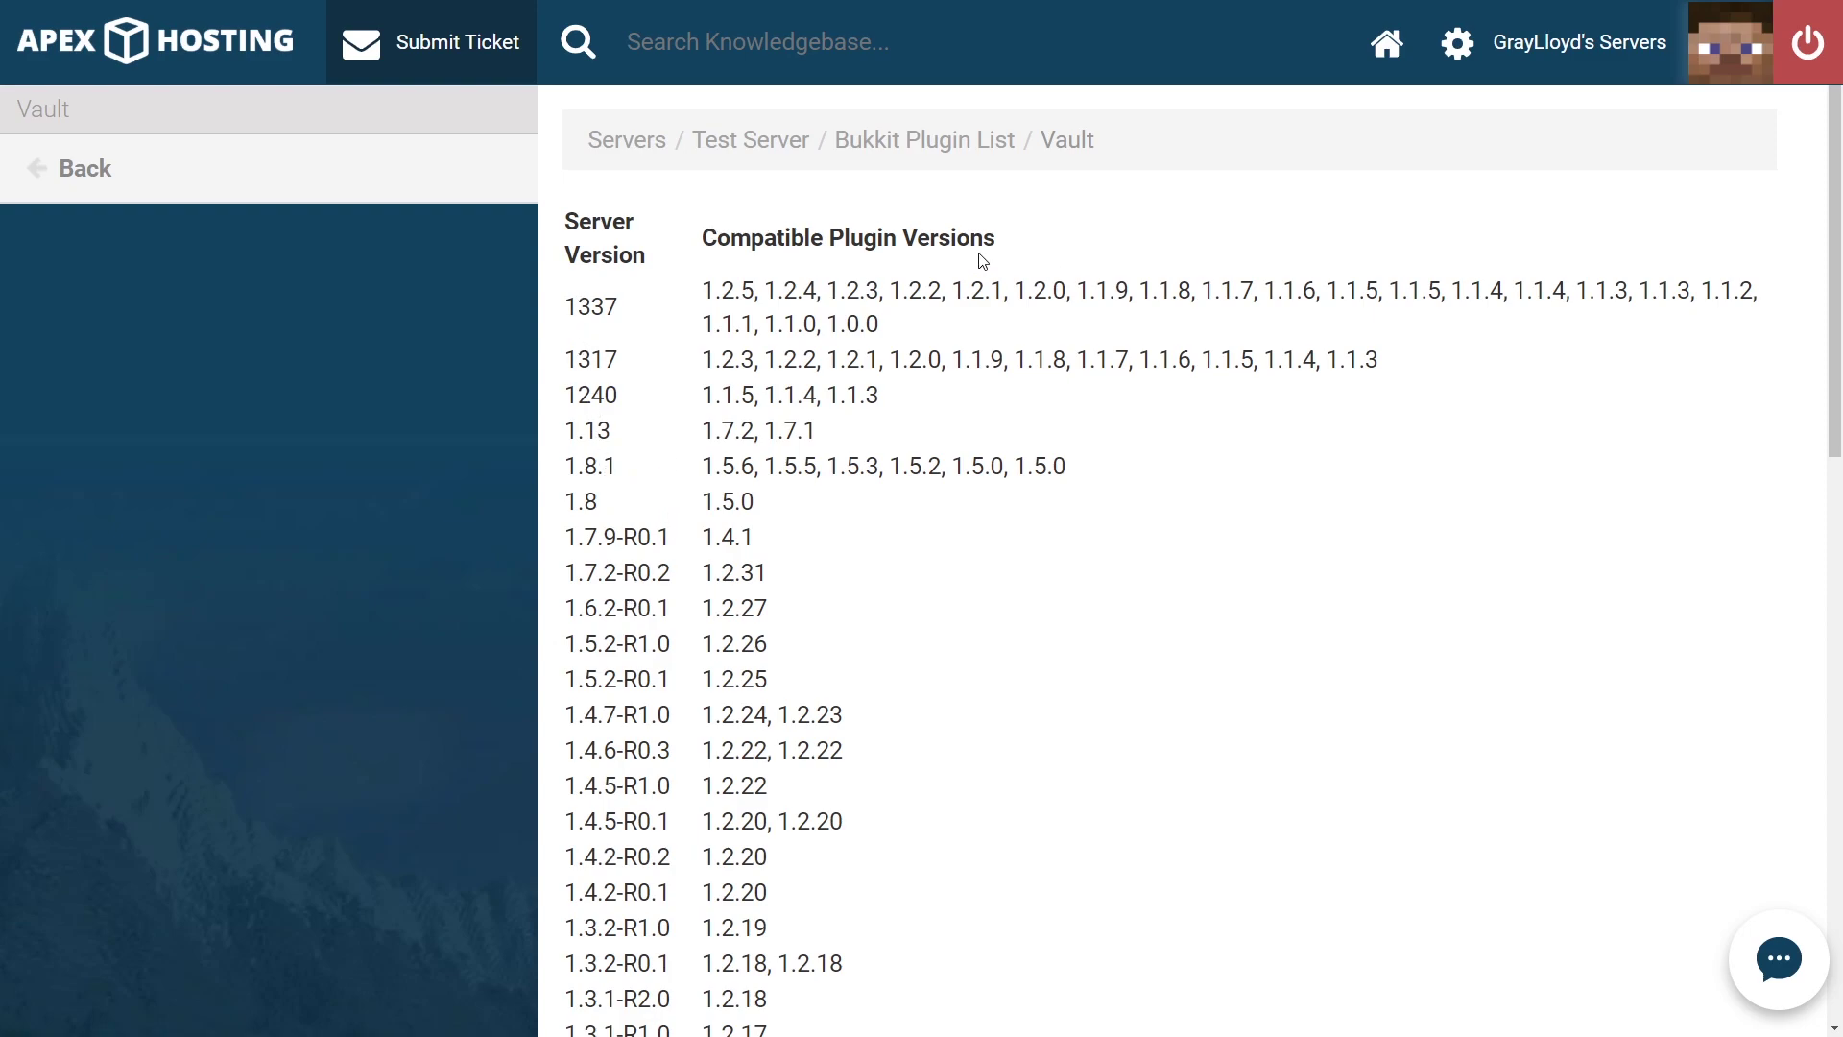
- Review Vault's compatible plugin versions column and scroll down to its Plugin Page link
drag(843, 248, 1030, 248)
click(1030, 248)
scroll(883, 500, down, 1)
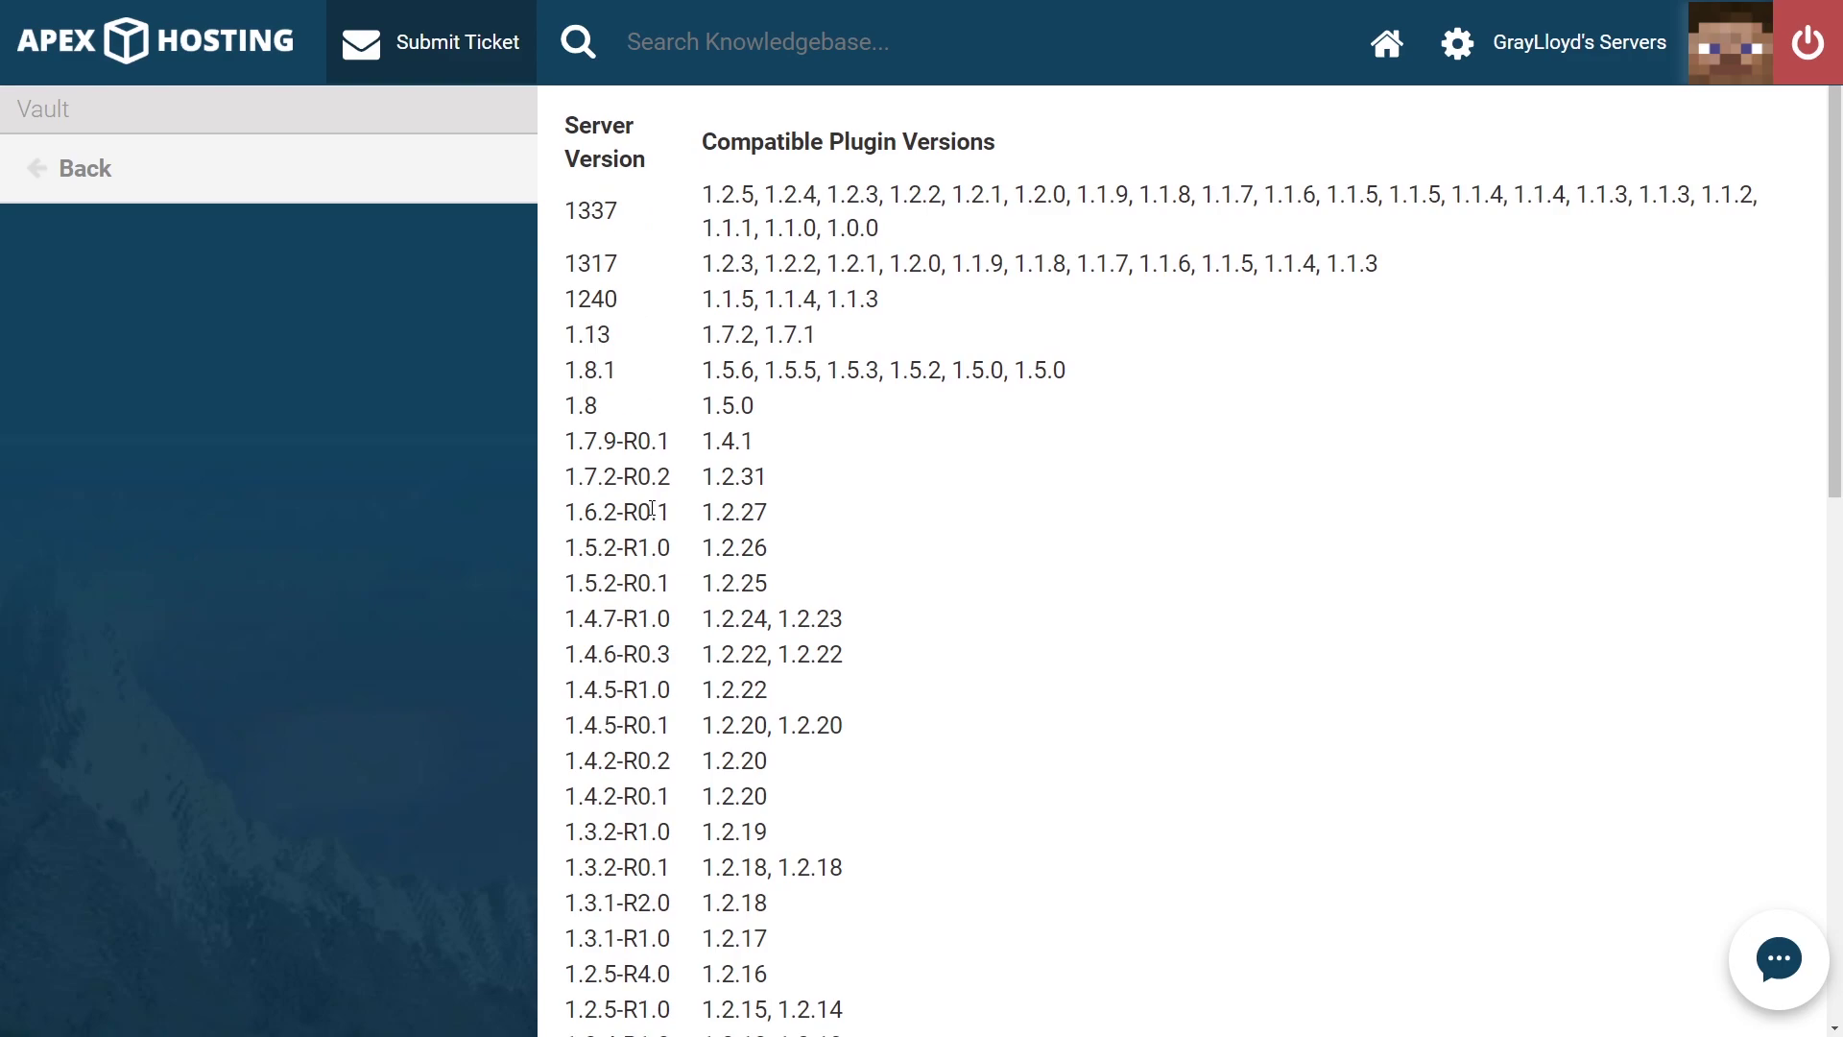
scroll(893, 785, down, 4)
scroll(883, 782, down, 5)
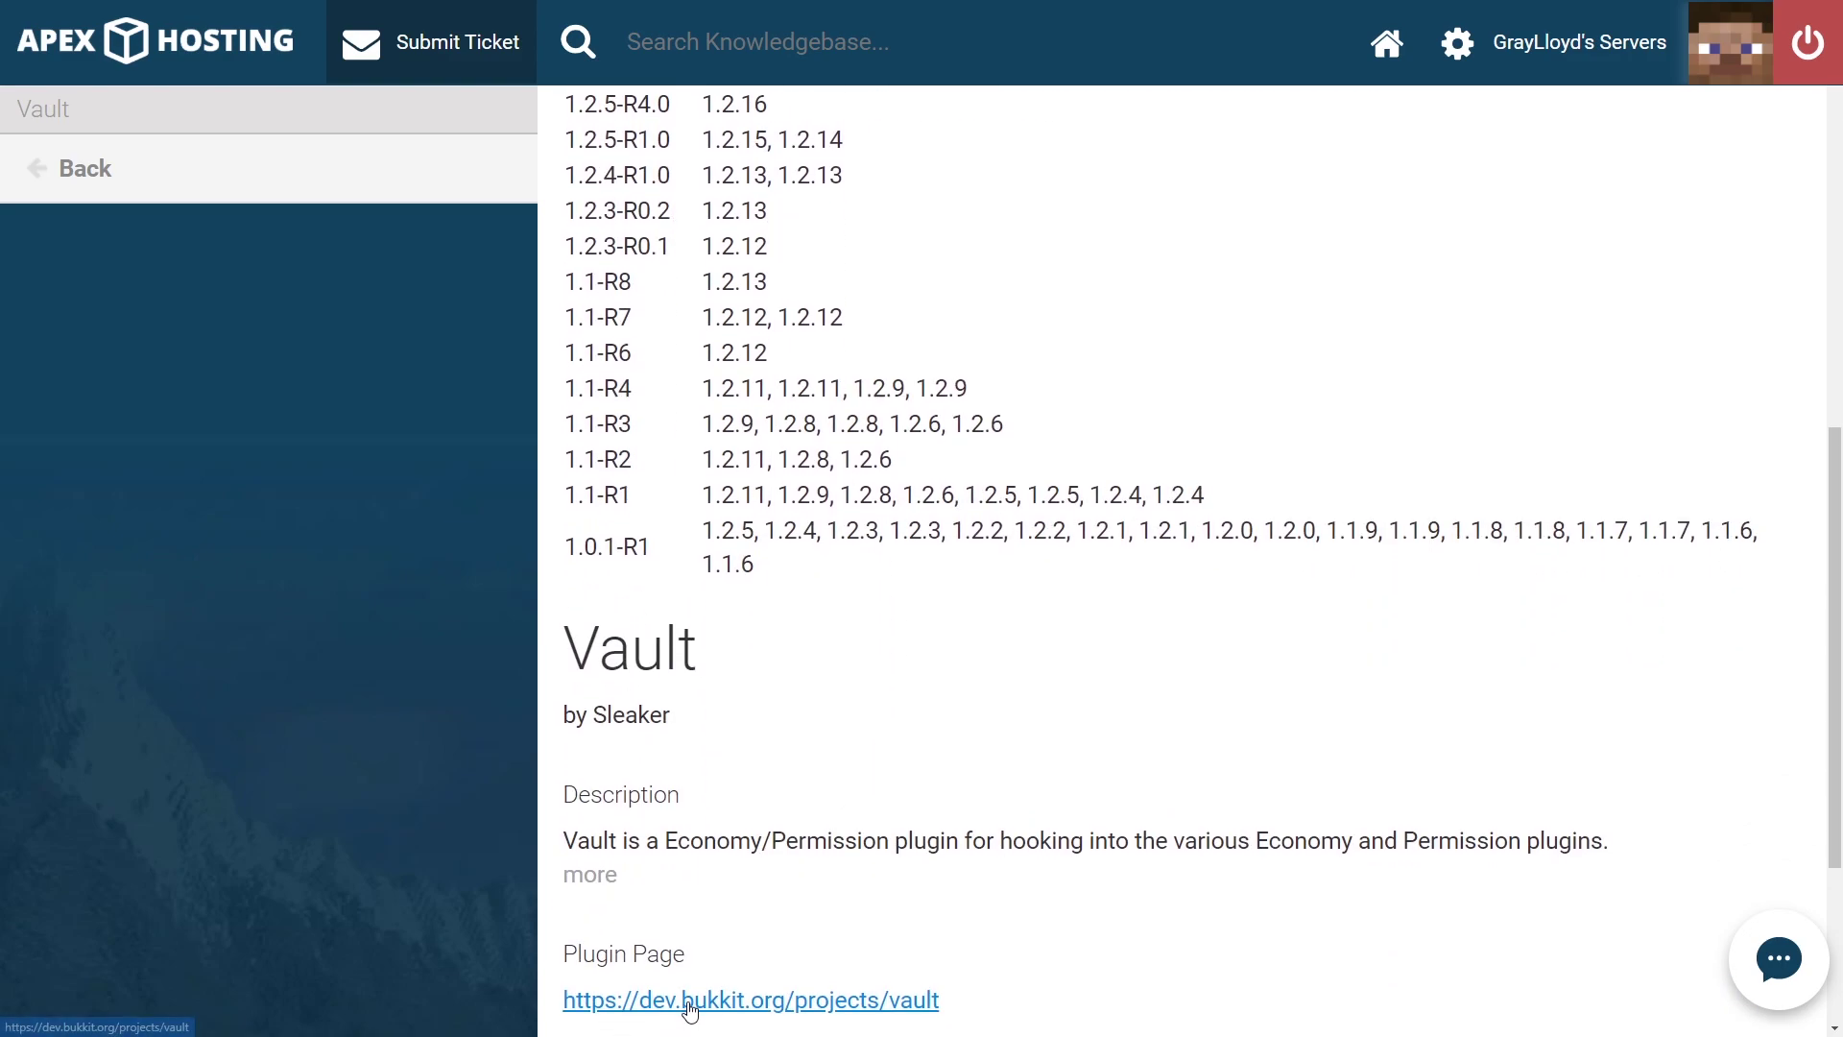
scroll(686, 960, down, 1)
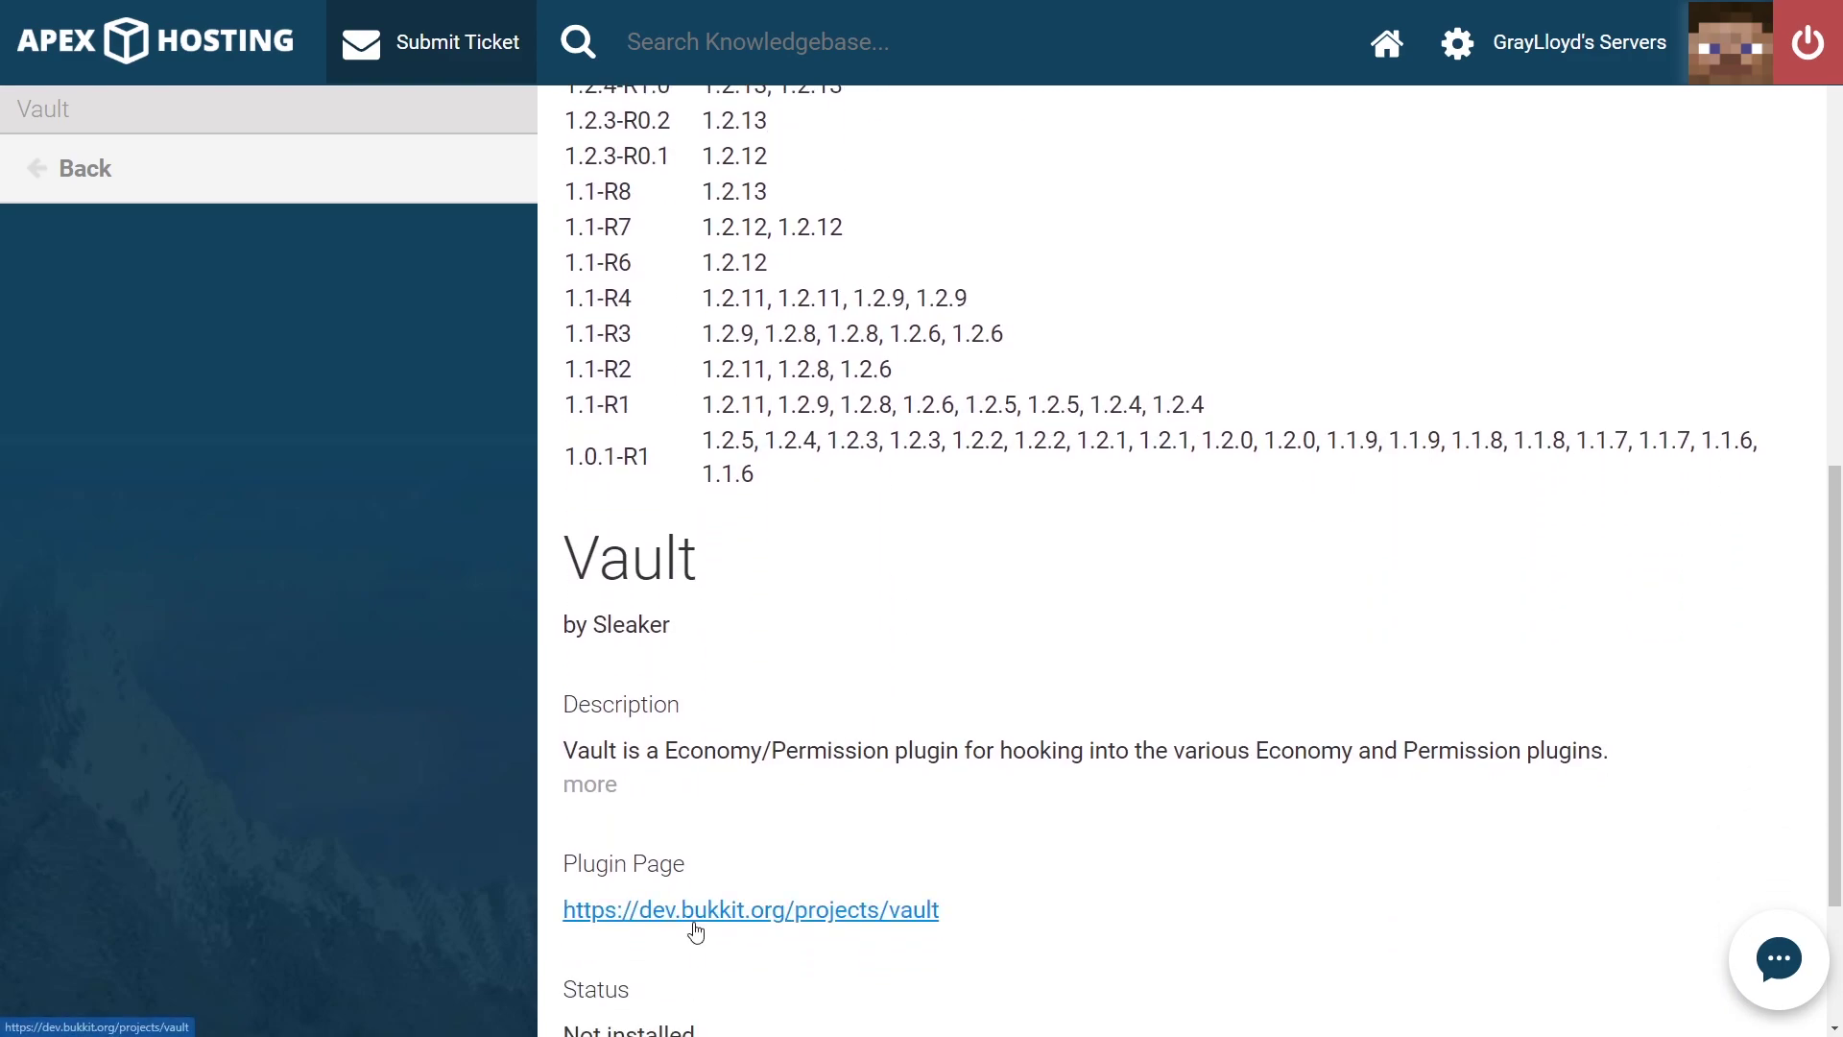
- On BukkitDev, confirm Vault's newest file 1.7.2 supports 1.14, then return to the panel
click(694, 923)
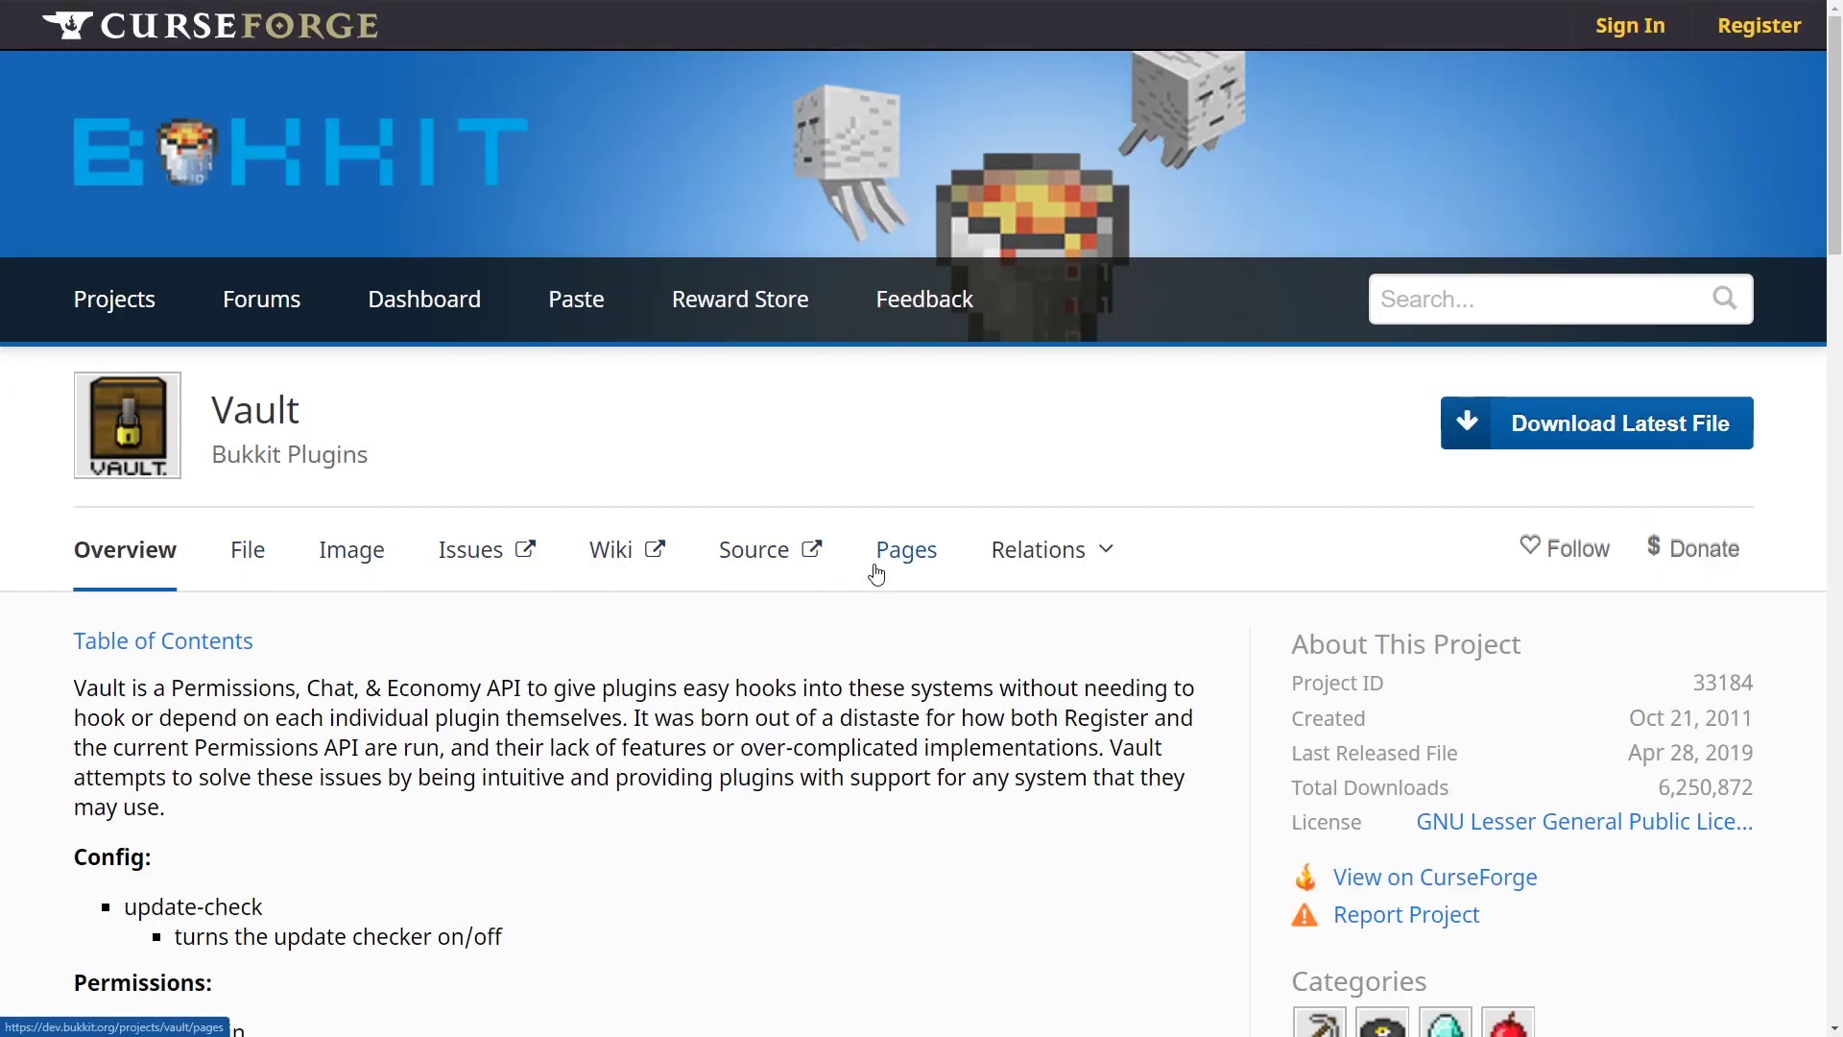
click(248, 562)
scroll(251, 566, down, 1)
scroll(251, 567, down, 1)
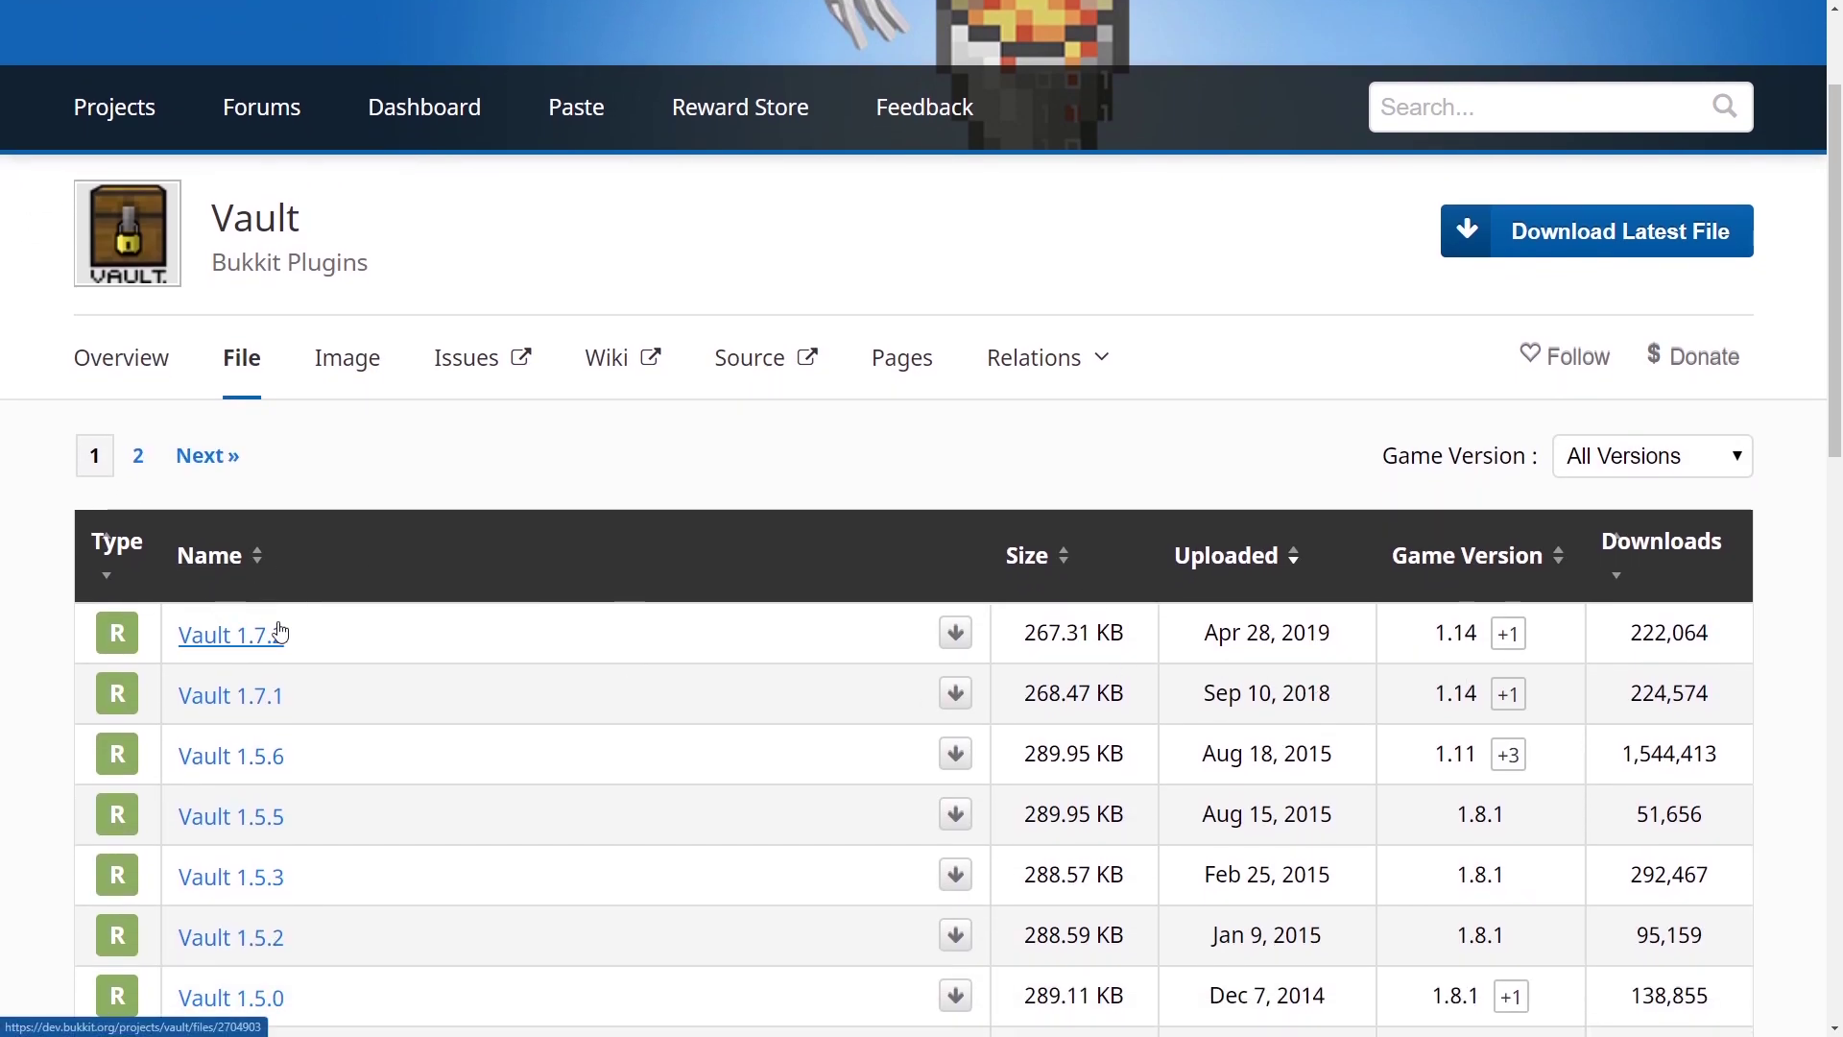
drag(1425, 643, 1476, 628)
click(999, 502)
key(ctrl+Tab)
- Install Vault with version 1.7.2 - Apr 28, 2019 - Release selected
scroll(1236, 525, down, 12)
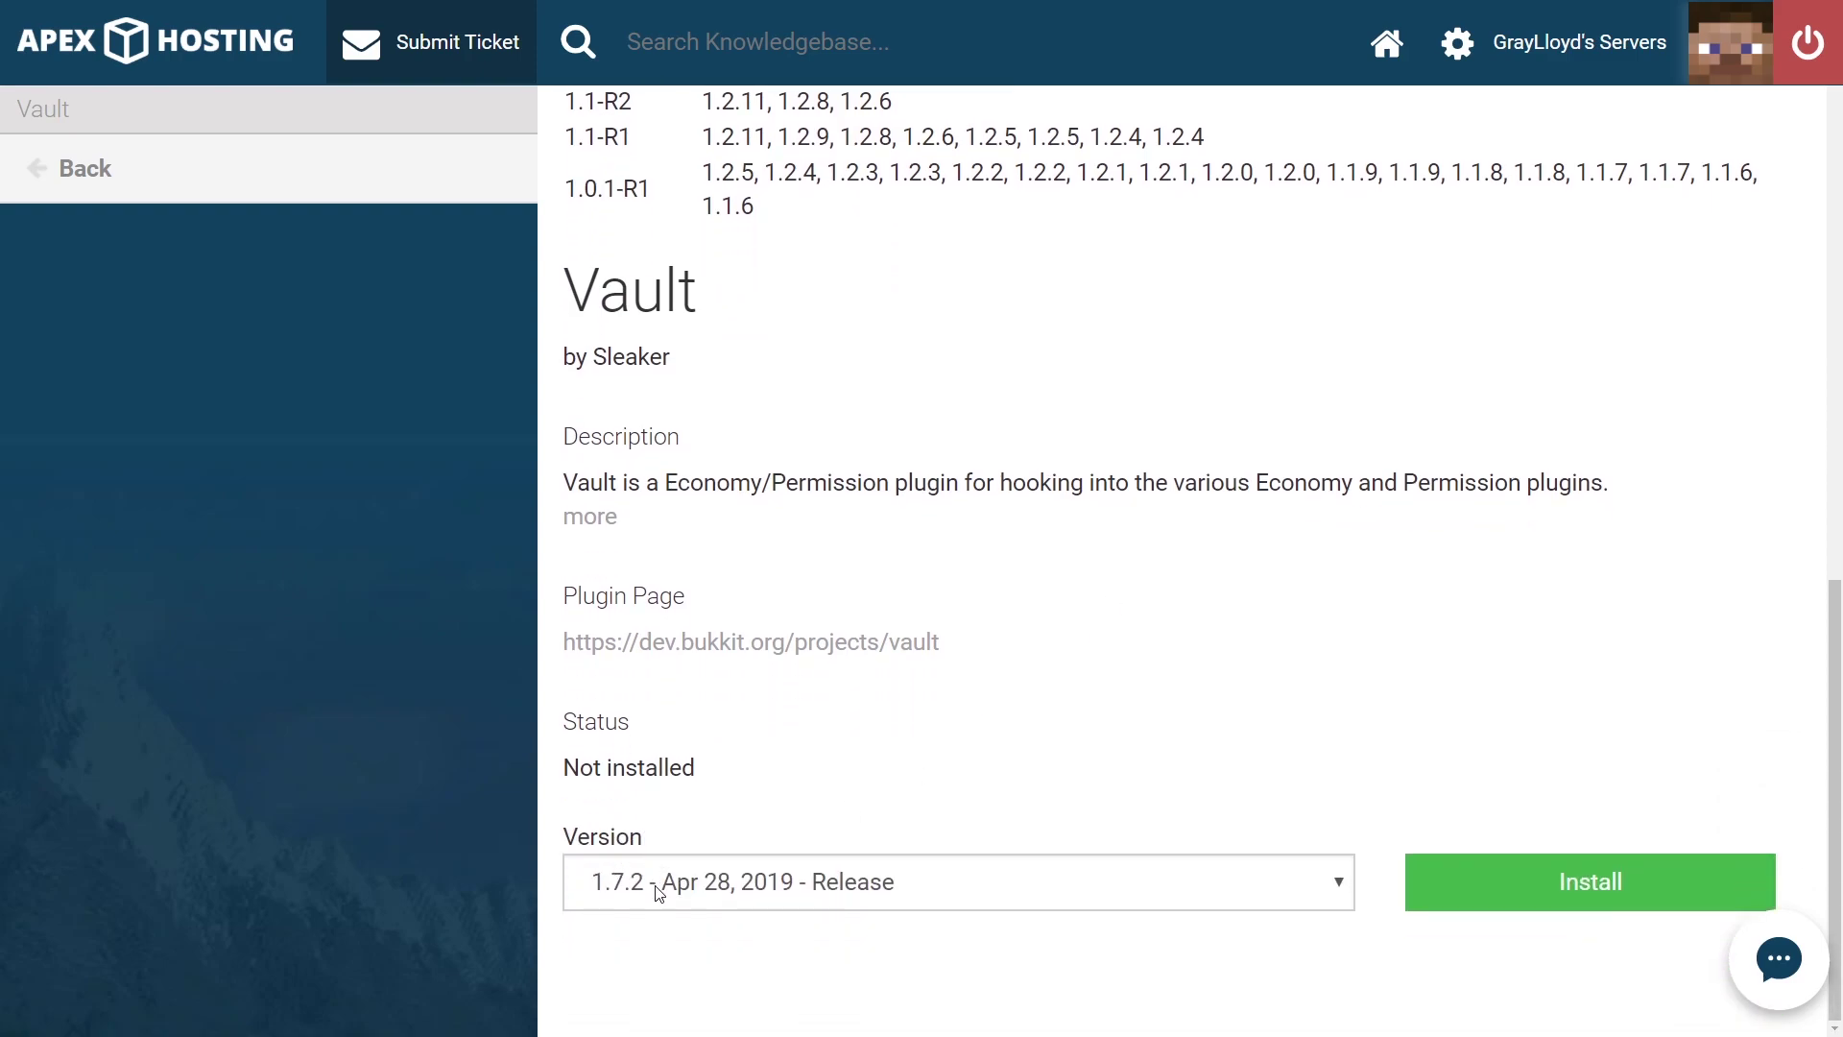
click(656, 891)
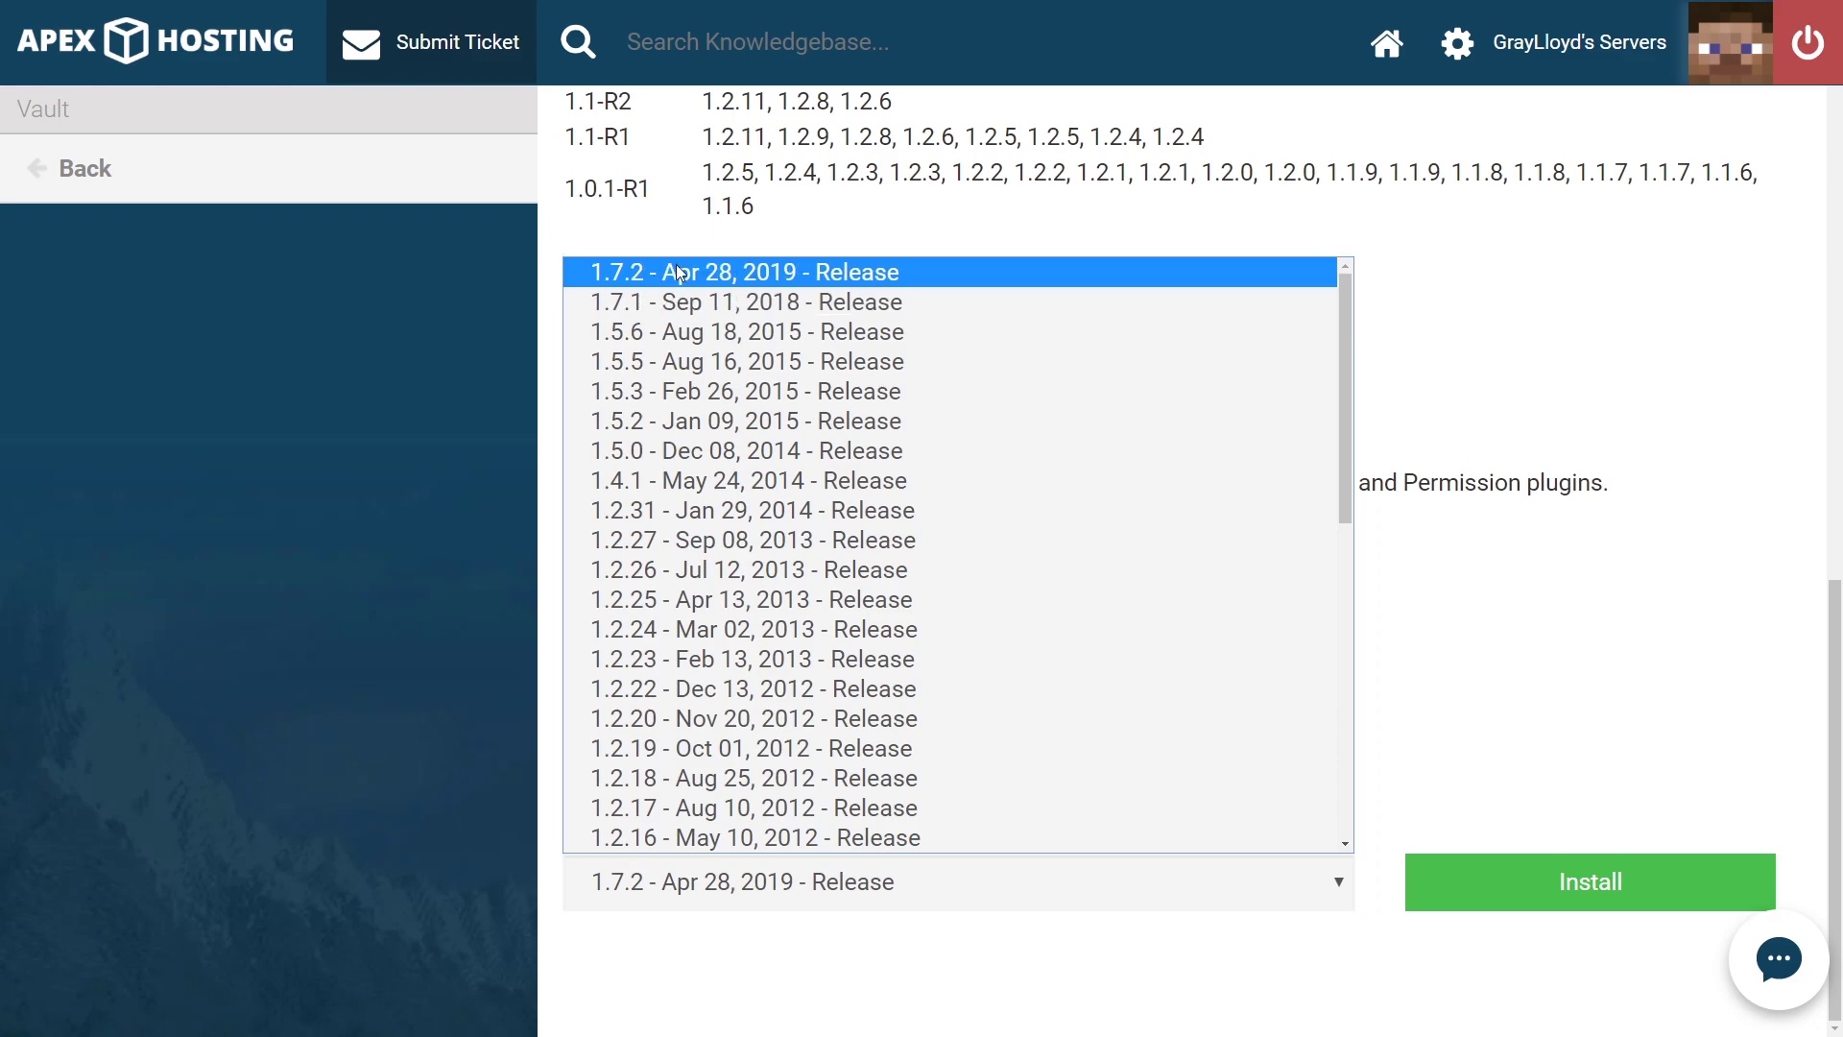
click(675, 270)
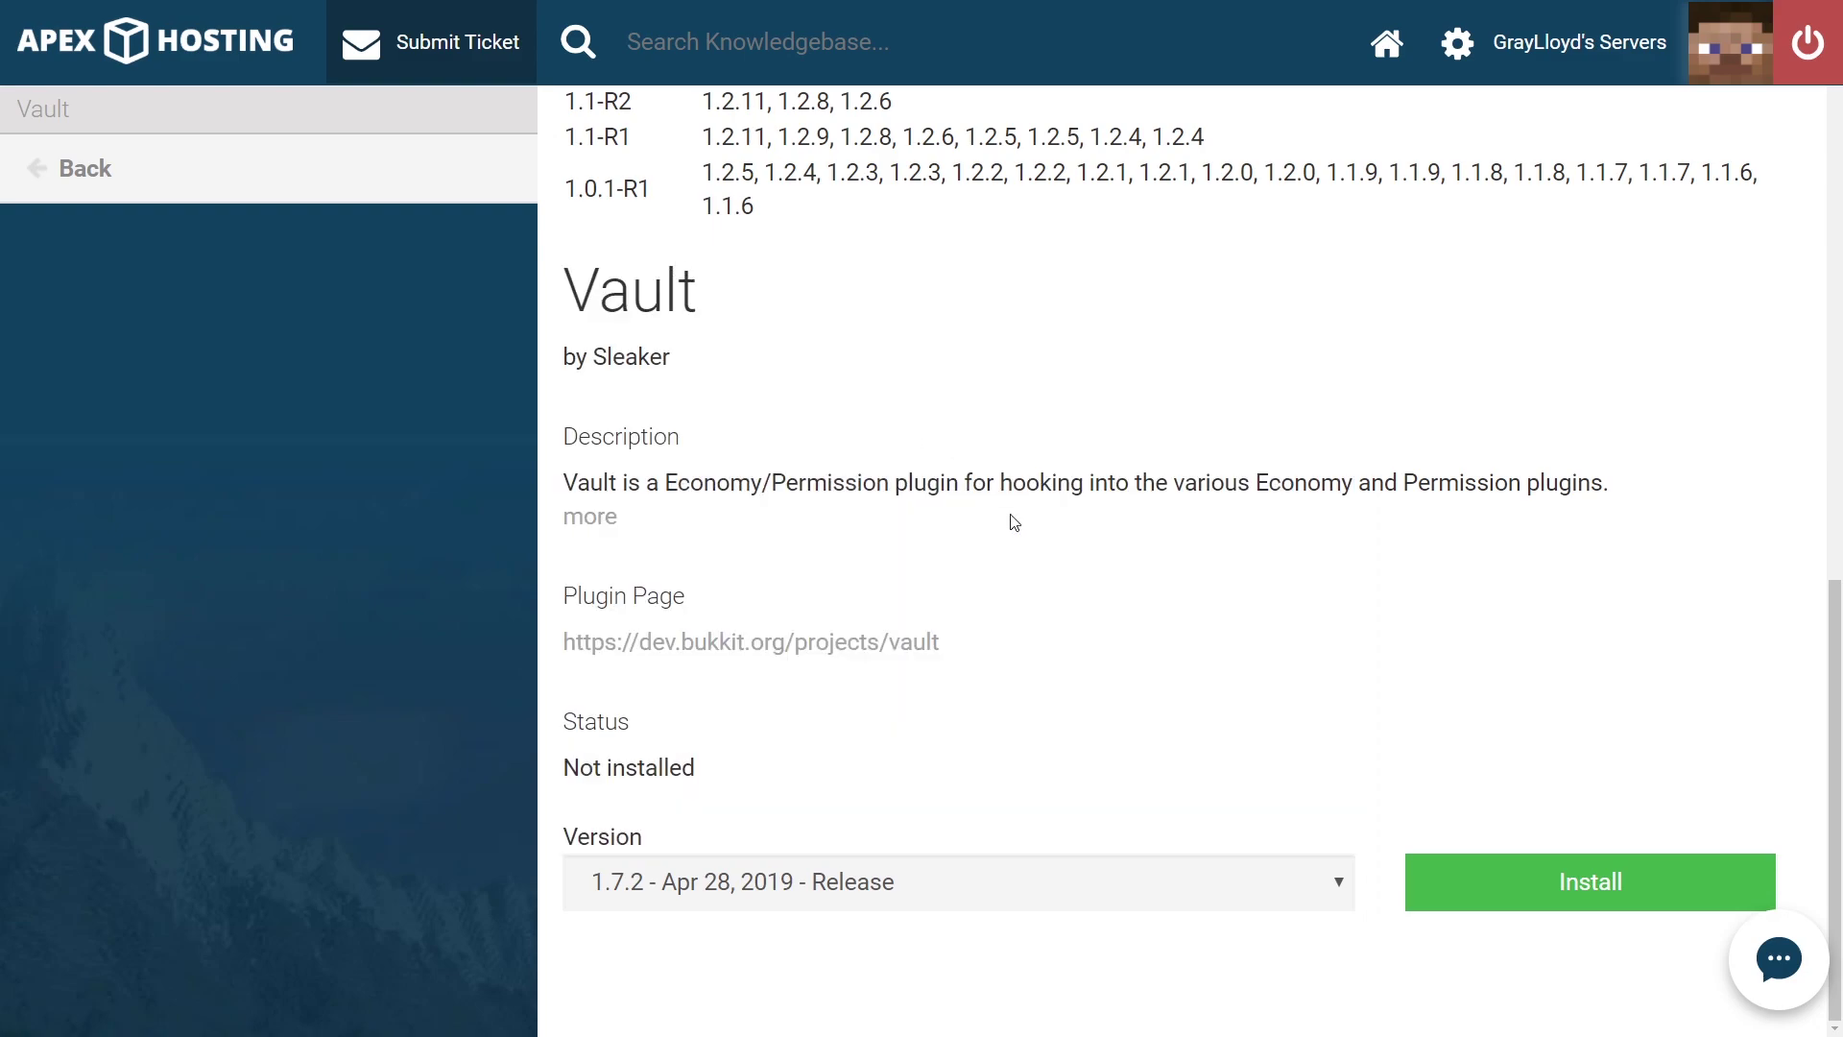
click(1651, 888)
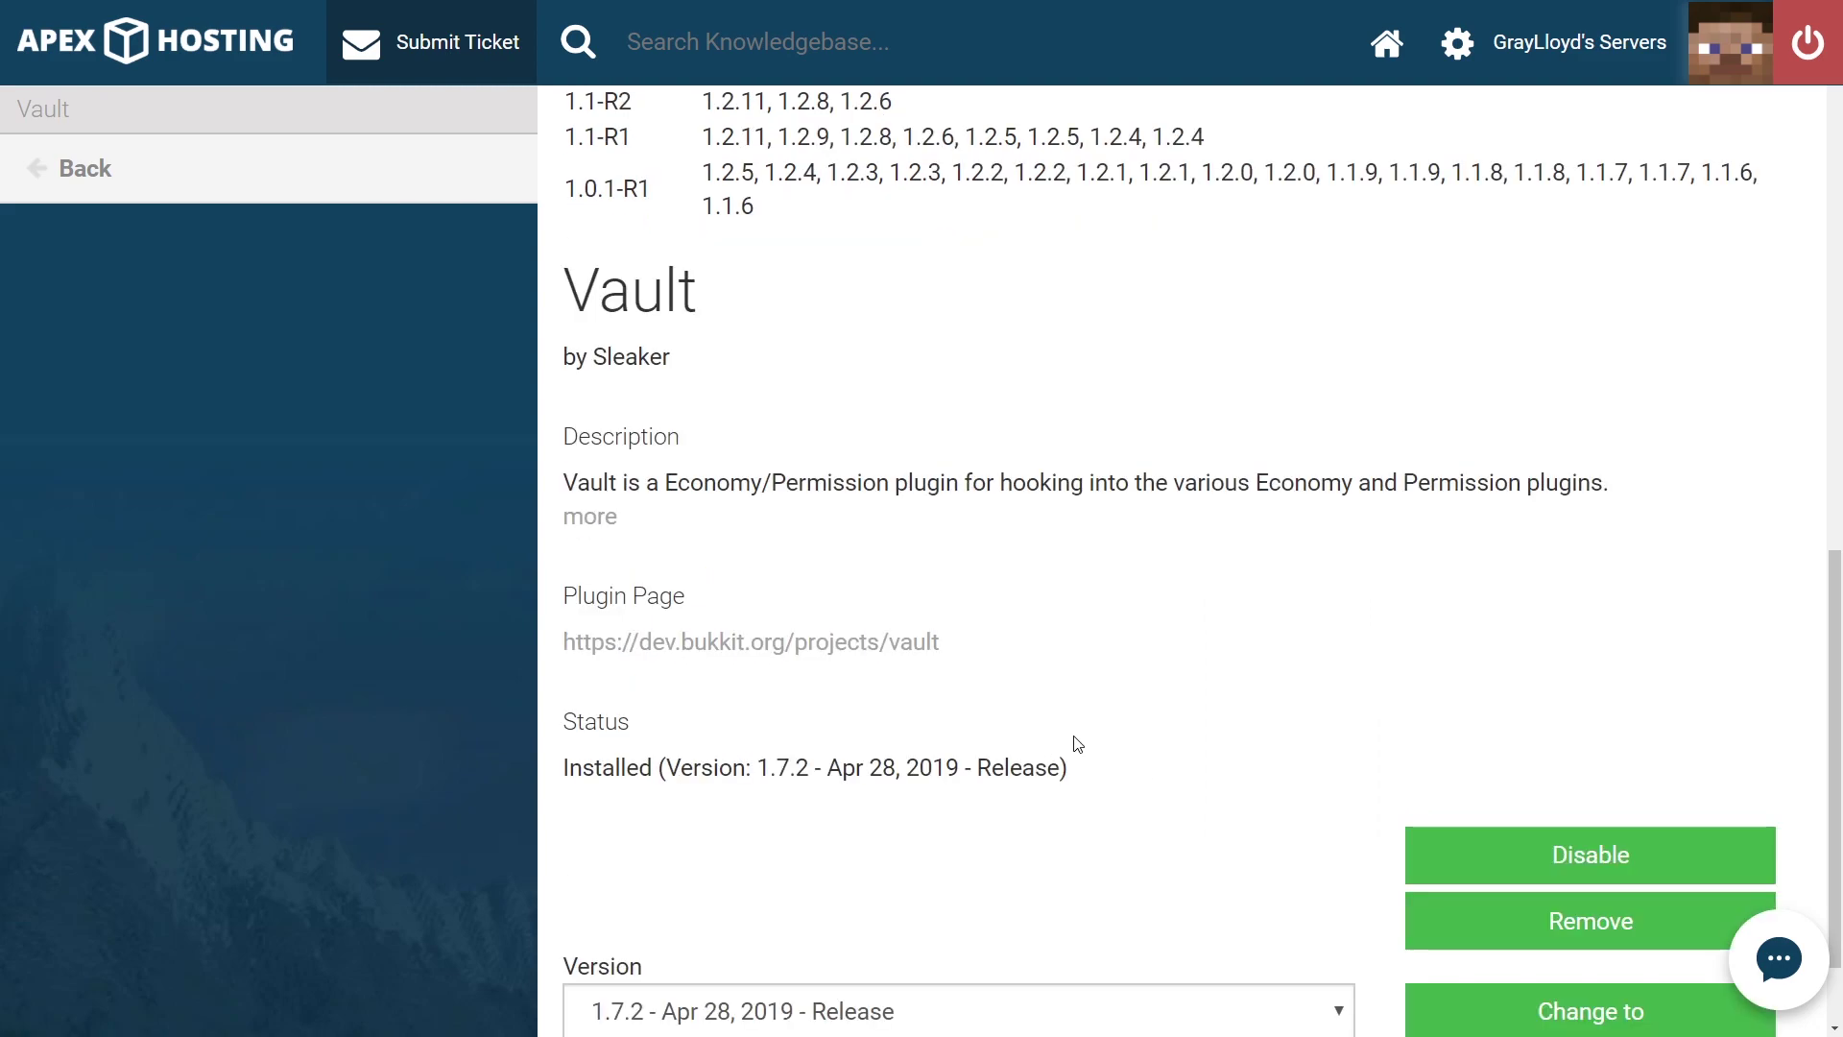
- Scroll up and follow the Test Server breadcrumb back to the overview
scroll(1283, 839, down, 1)
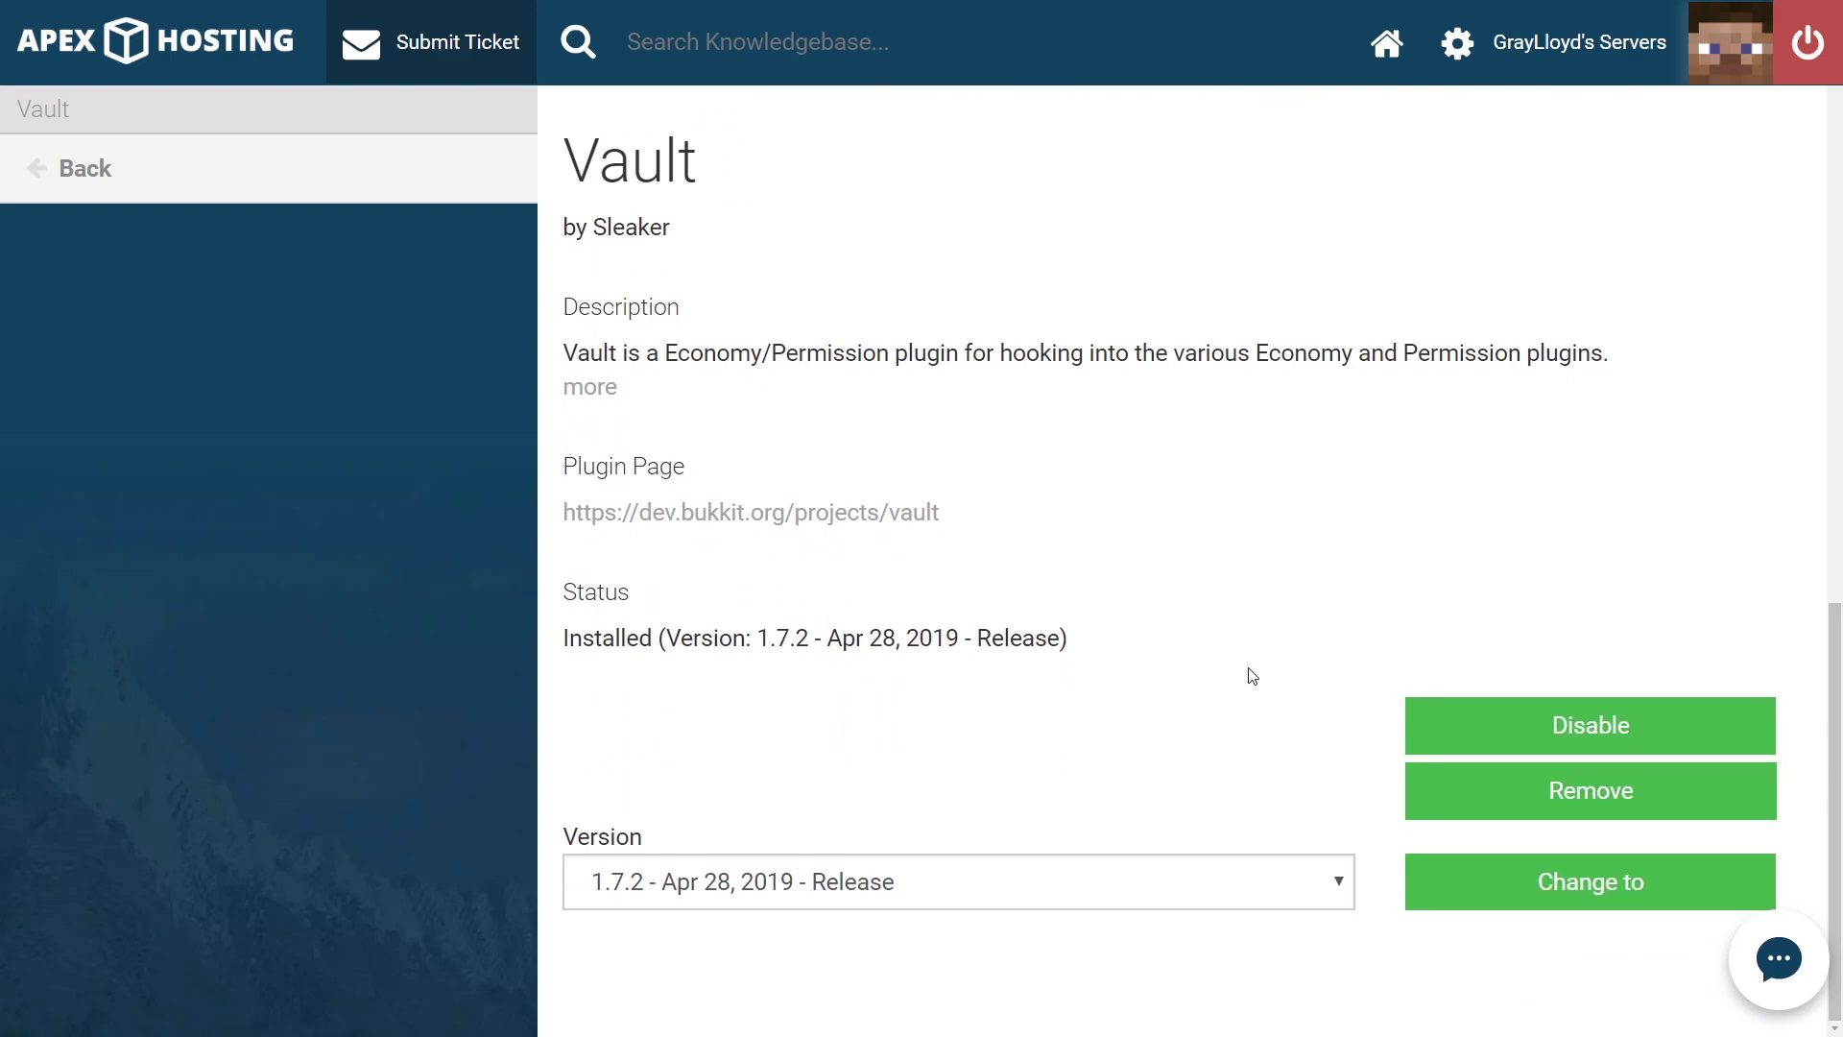
scroll(1200, 643, up, 12)
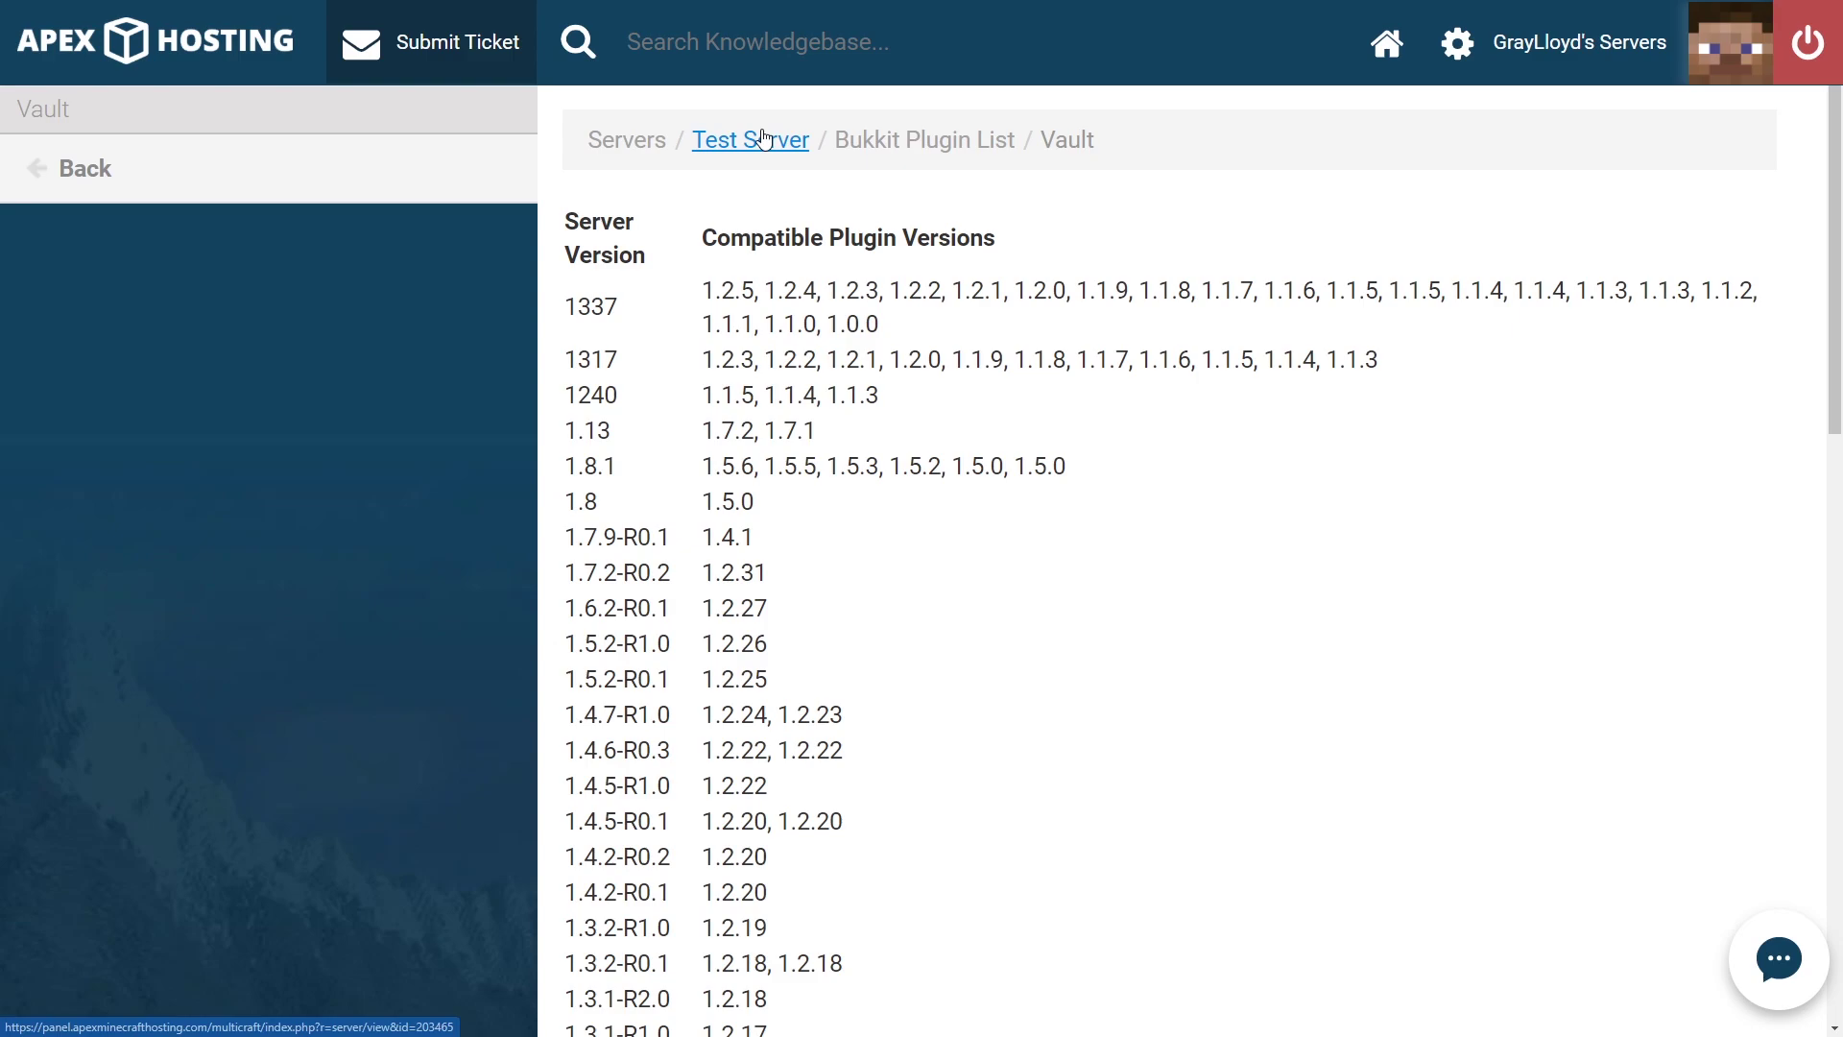
click(763, 140)
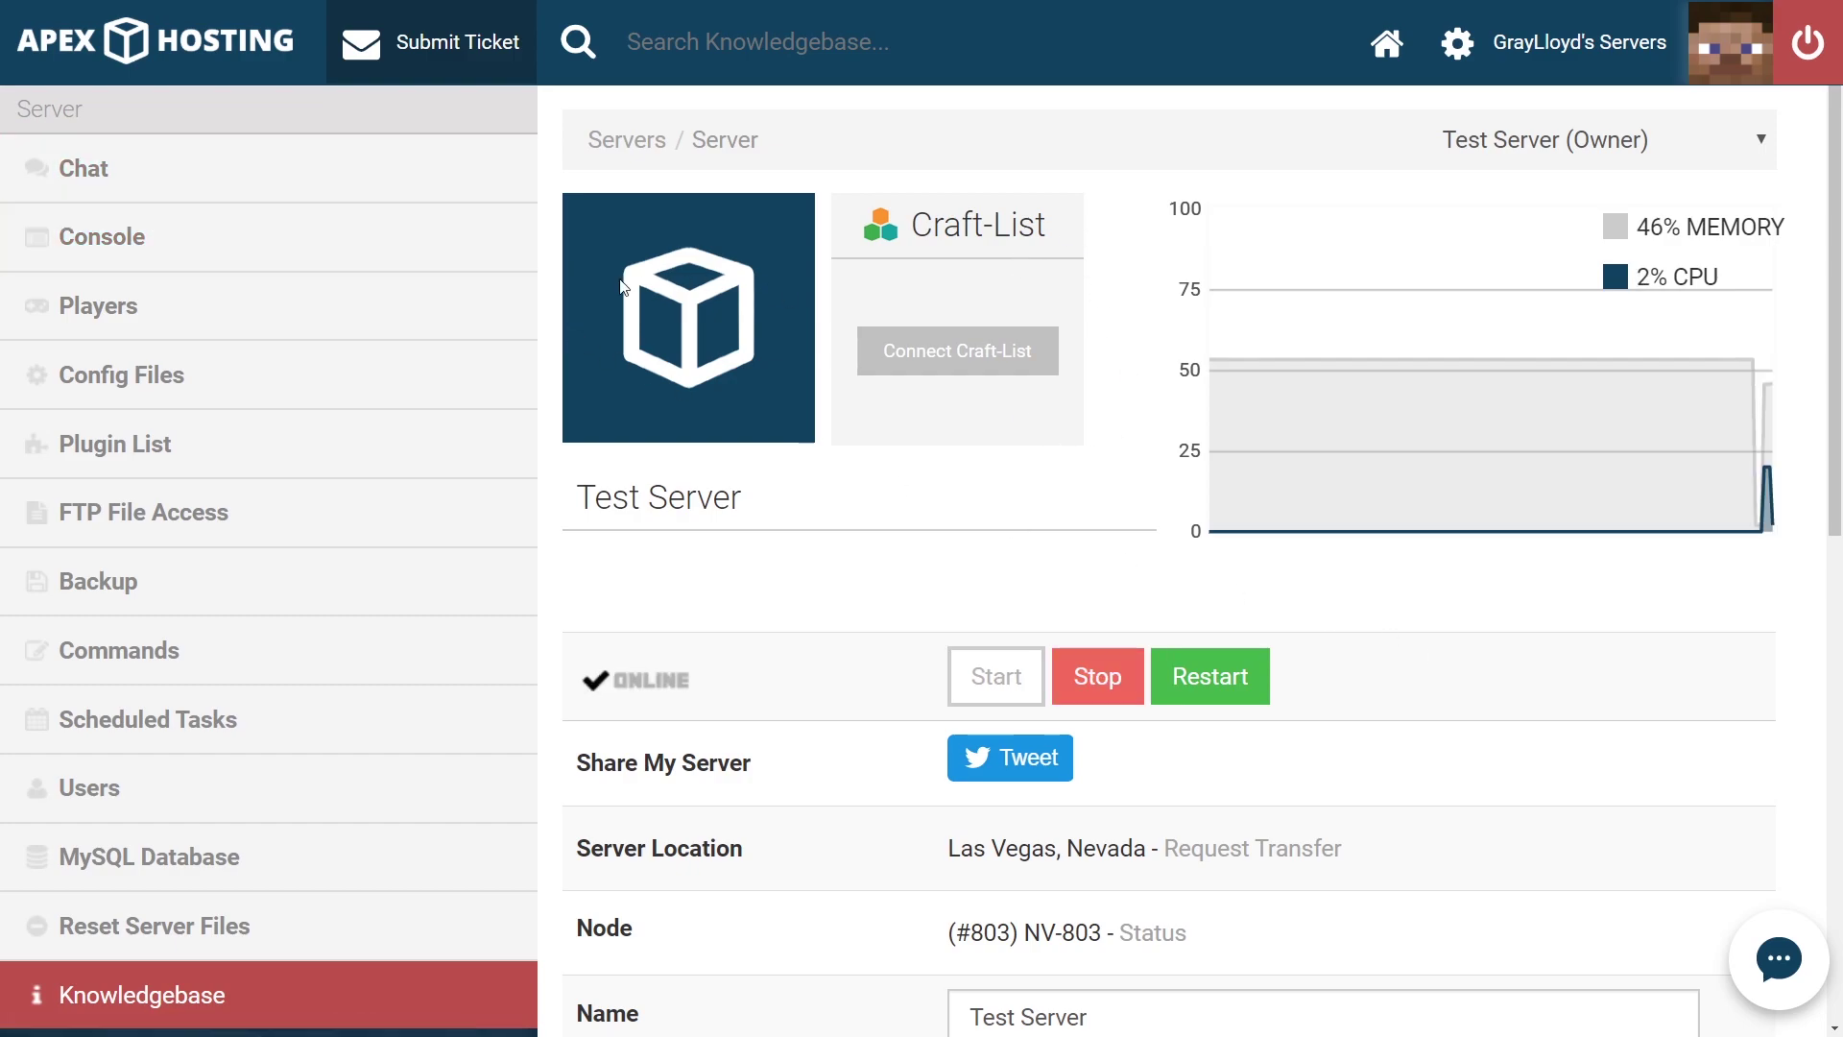
- Run pl in the server console and highlight Vault in the plugin list output
click(231, 248)
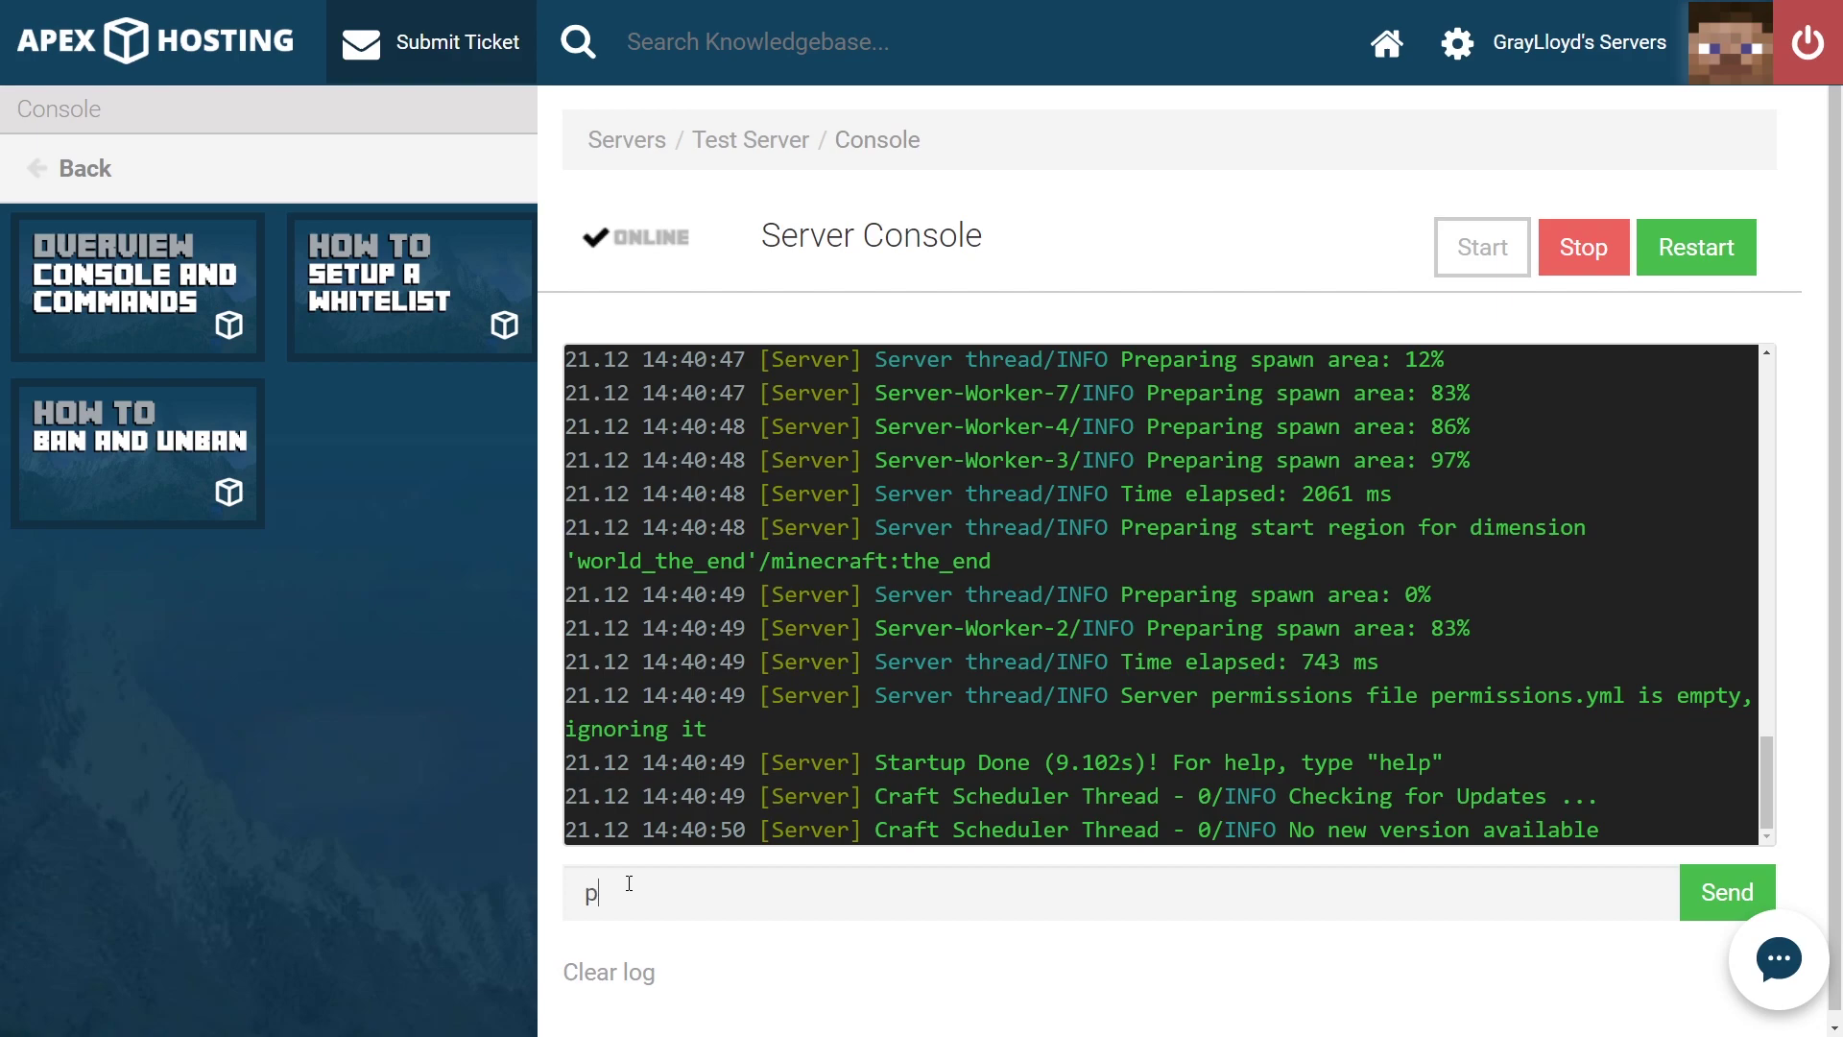
key(Return)
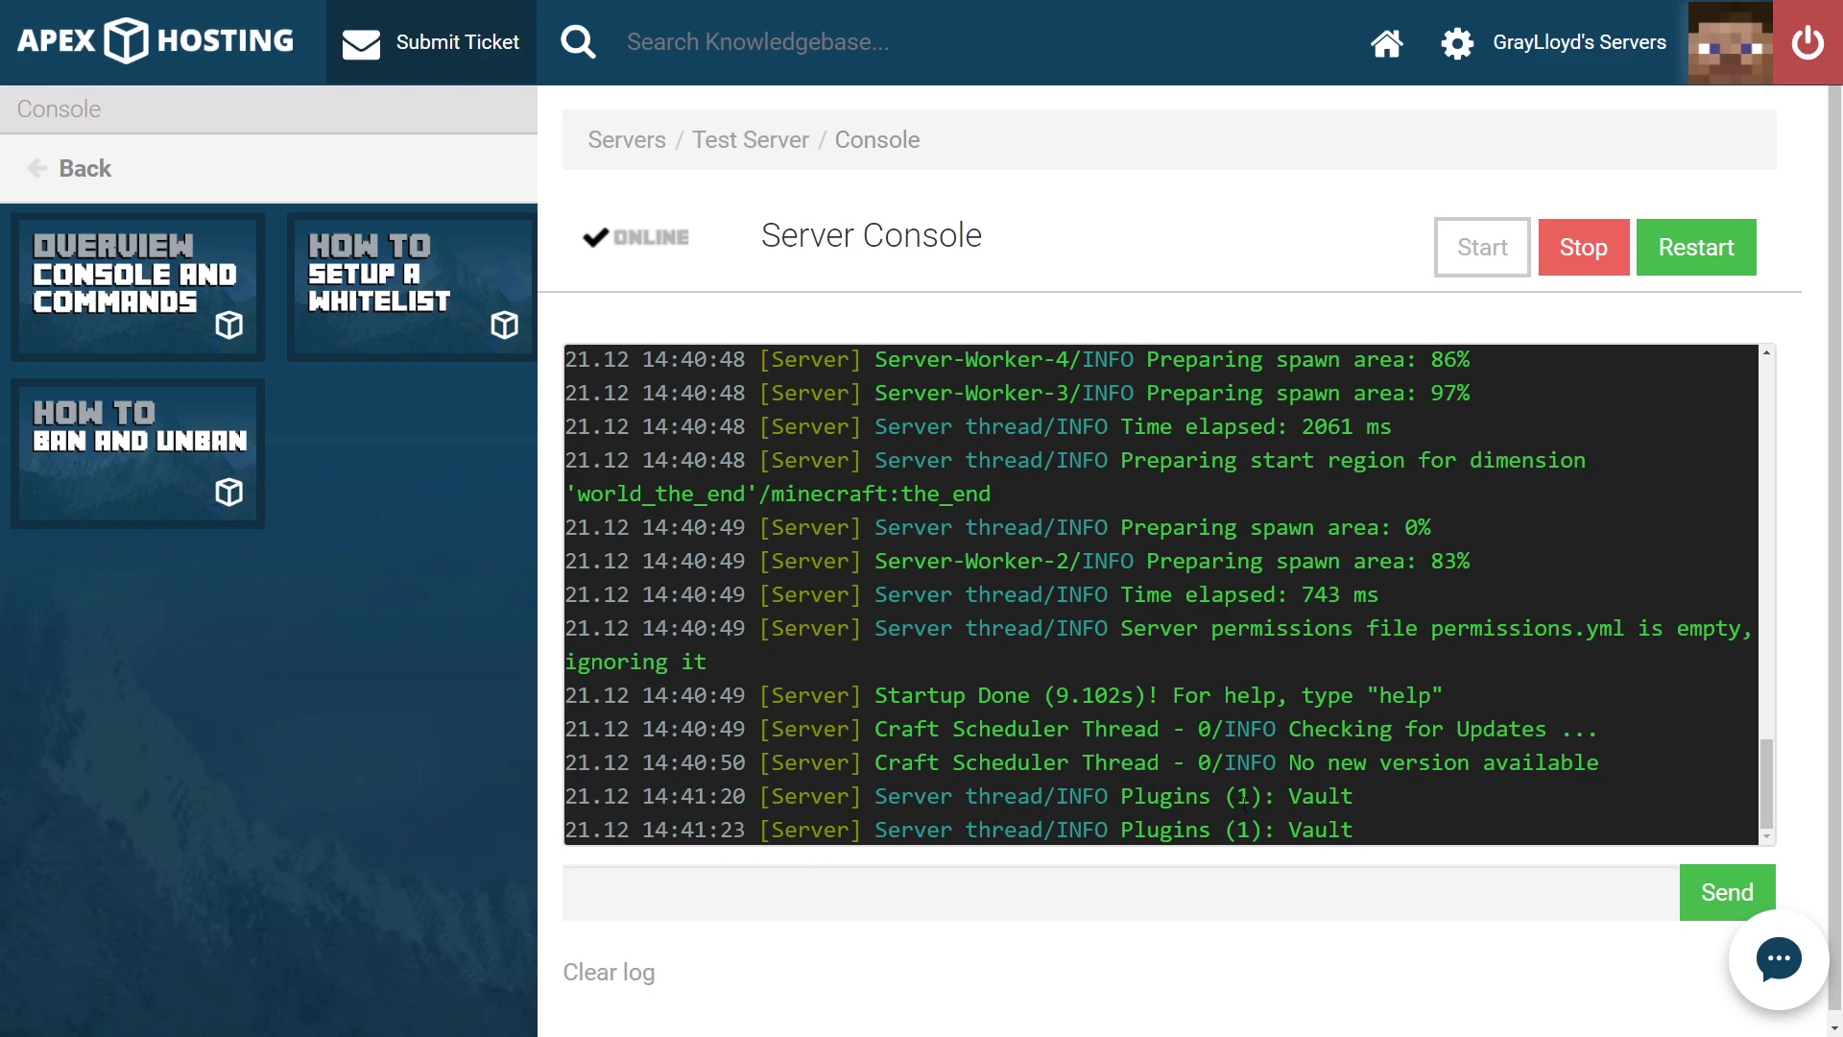
drag(1366, 800, 1288, 802)
- In BukkitDev's Files list, check Vault 1.7.2's 1.14 game version and download it
click(1288, 805)
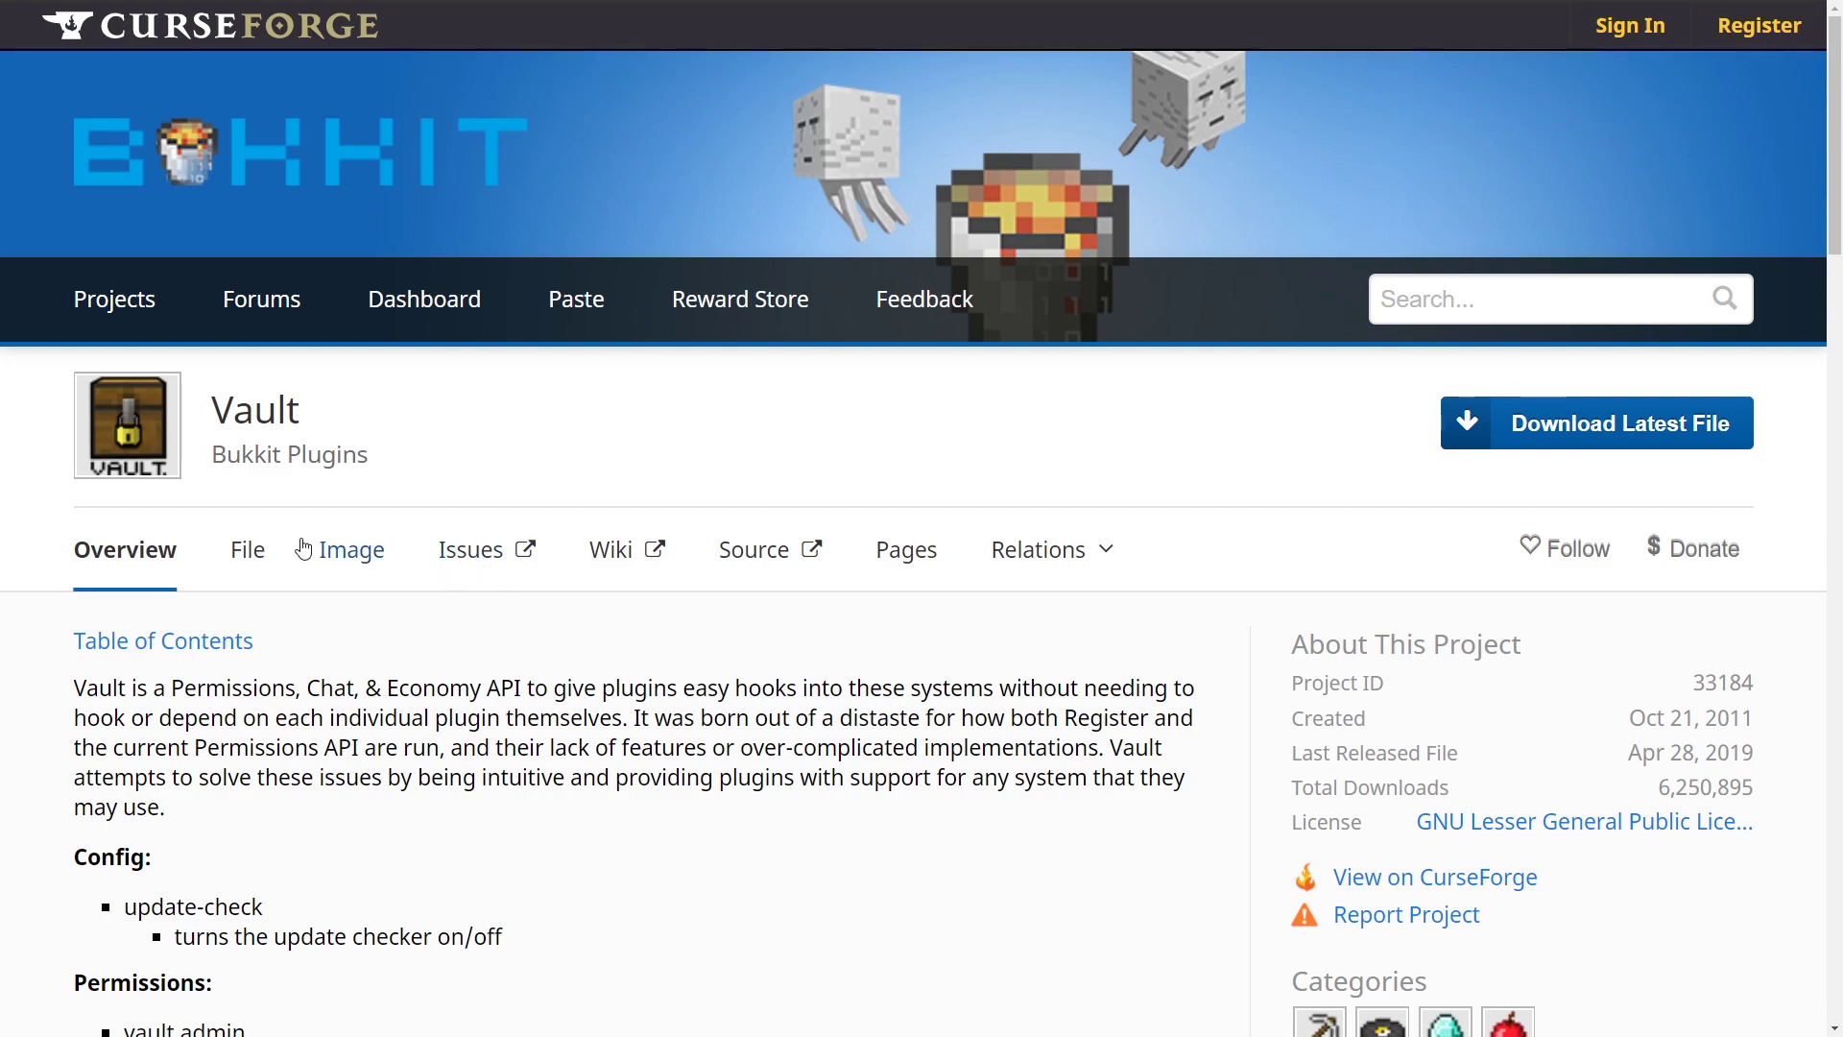
click(259, 565)
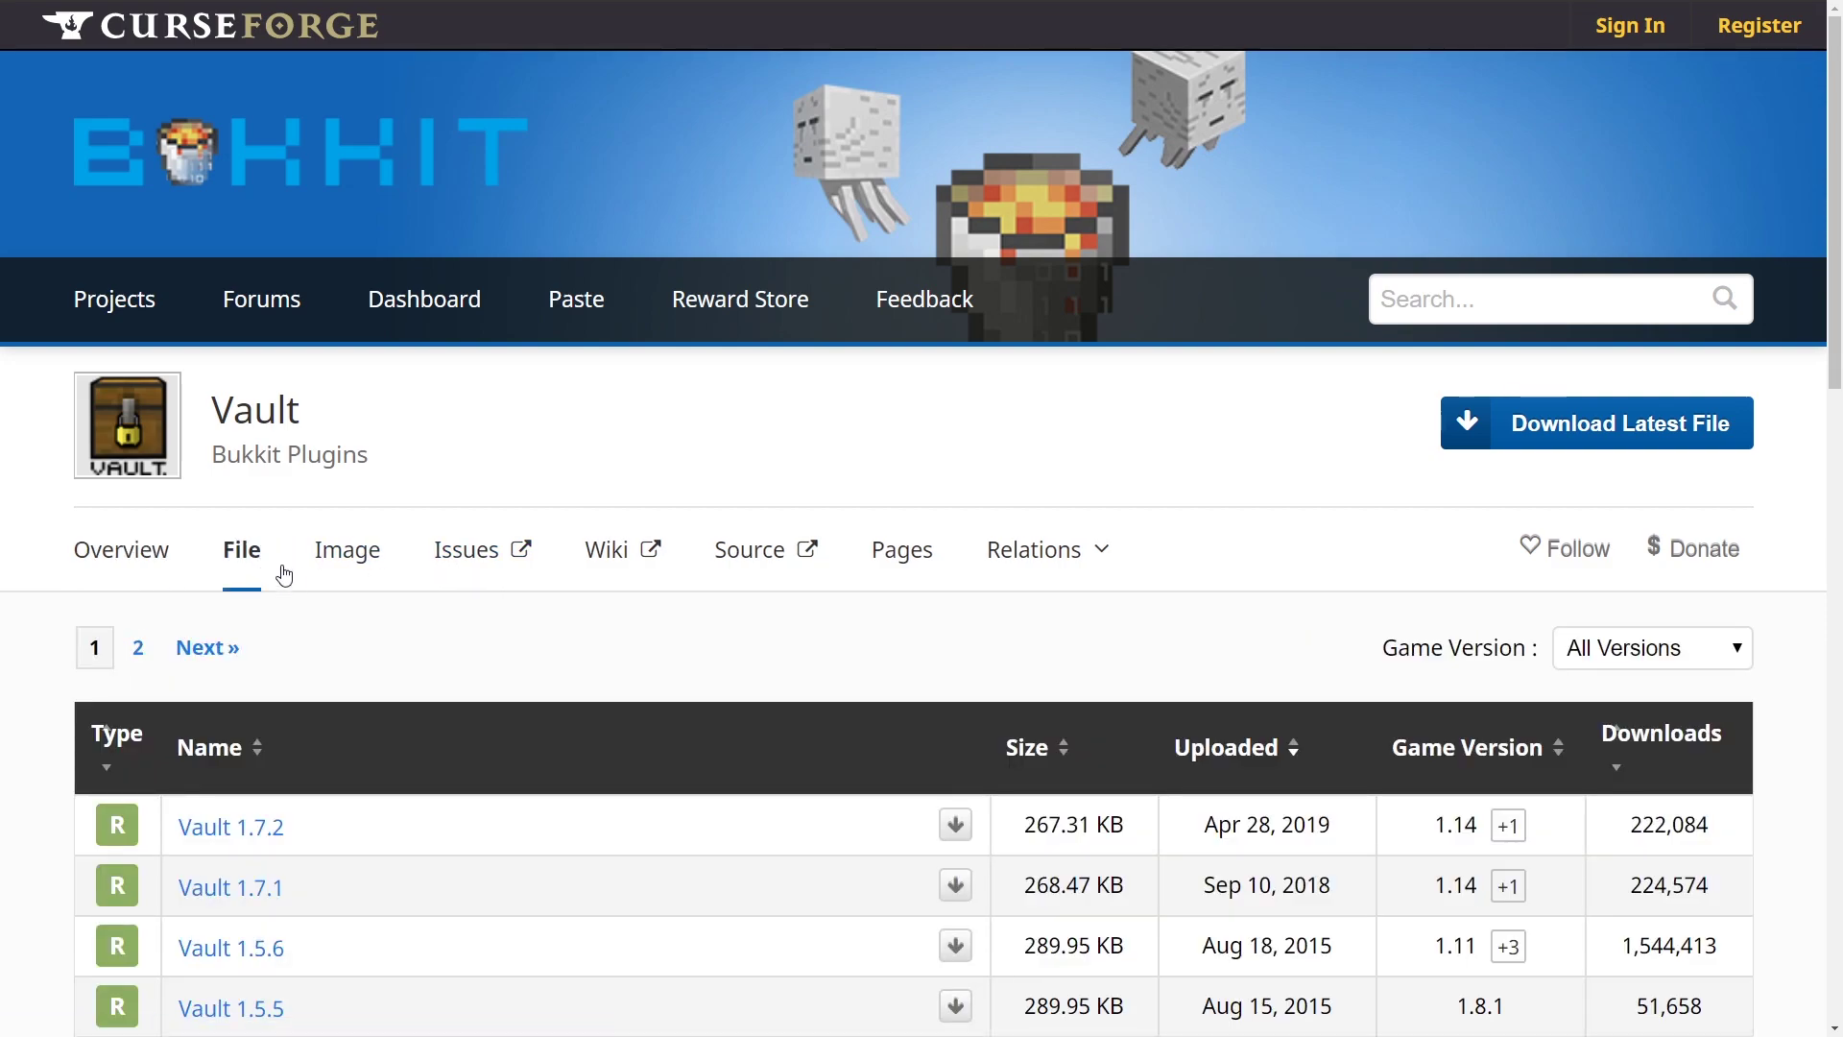
scroll(399, 614, down, 1)
scroll(1056, 729, down, 1)
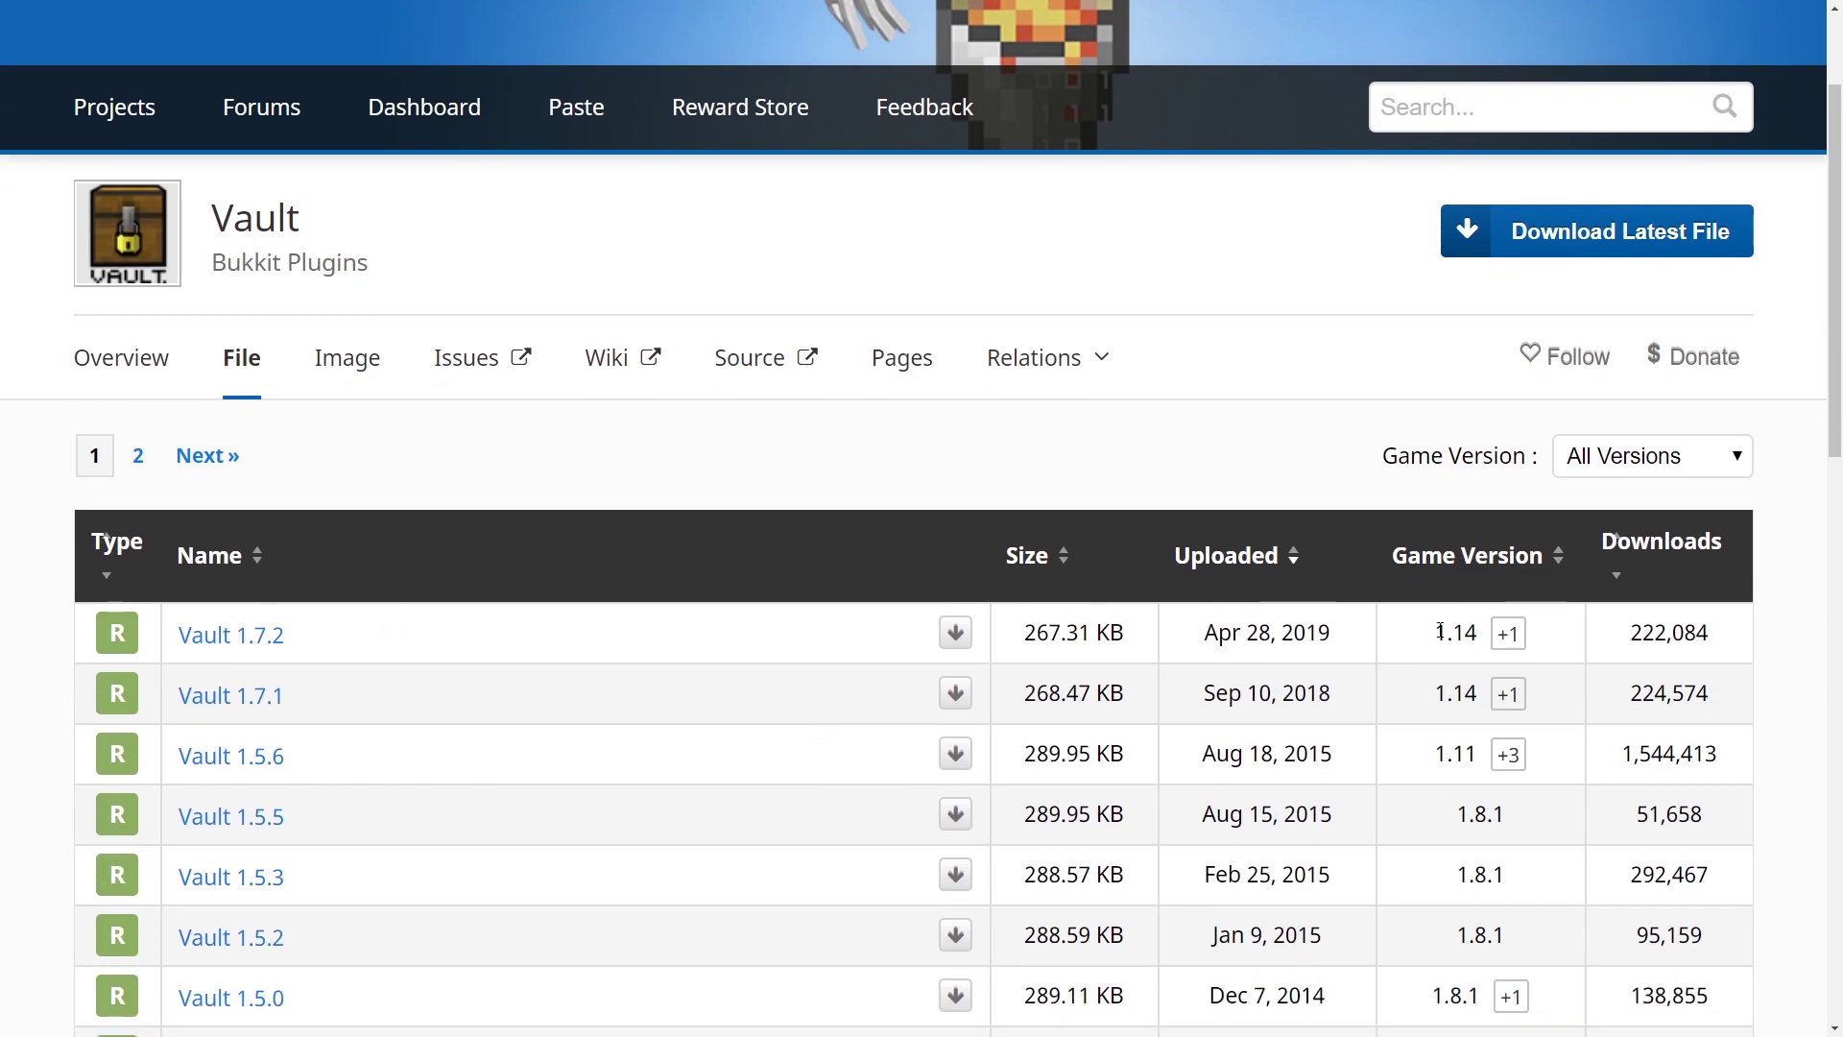
scroll(1439, 633, down, 1)
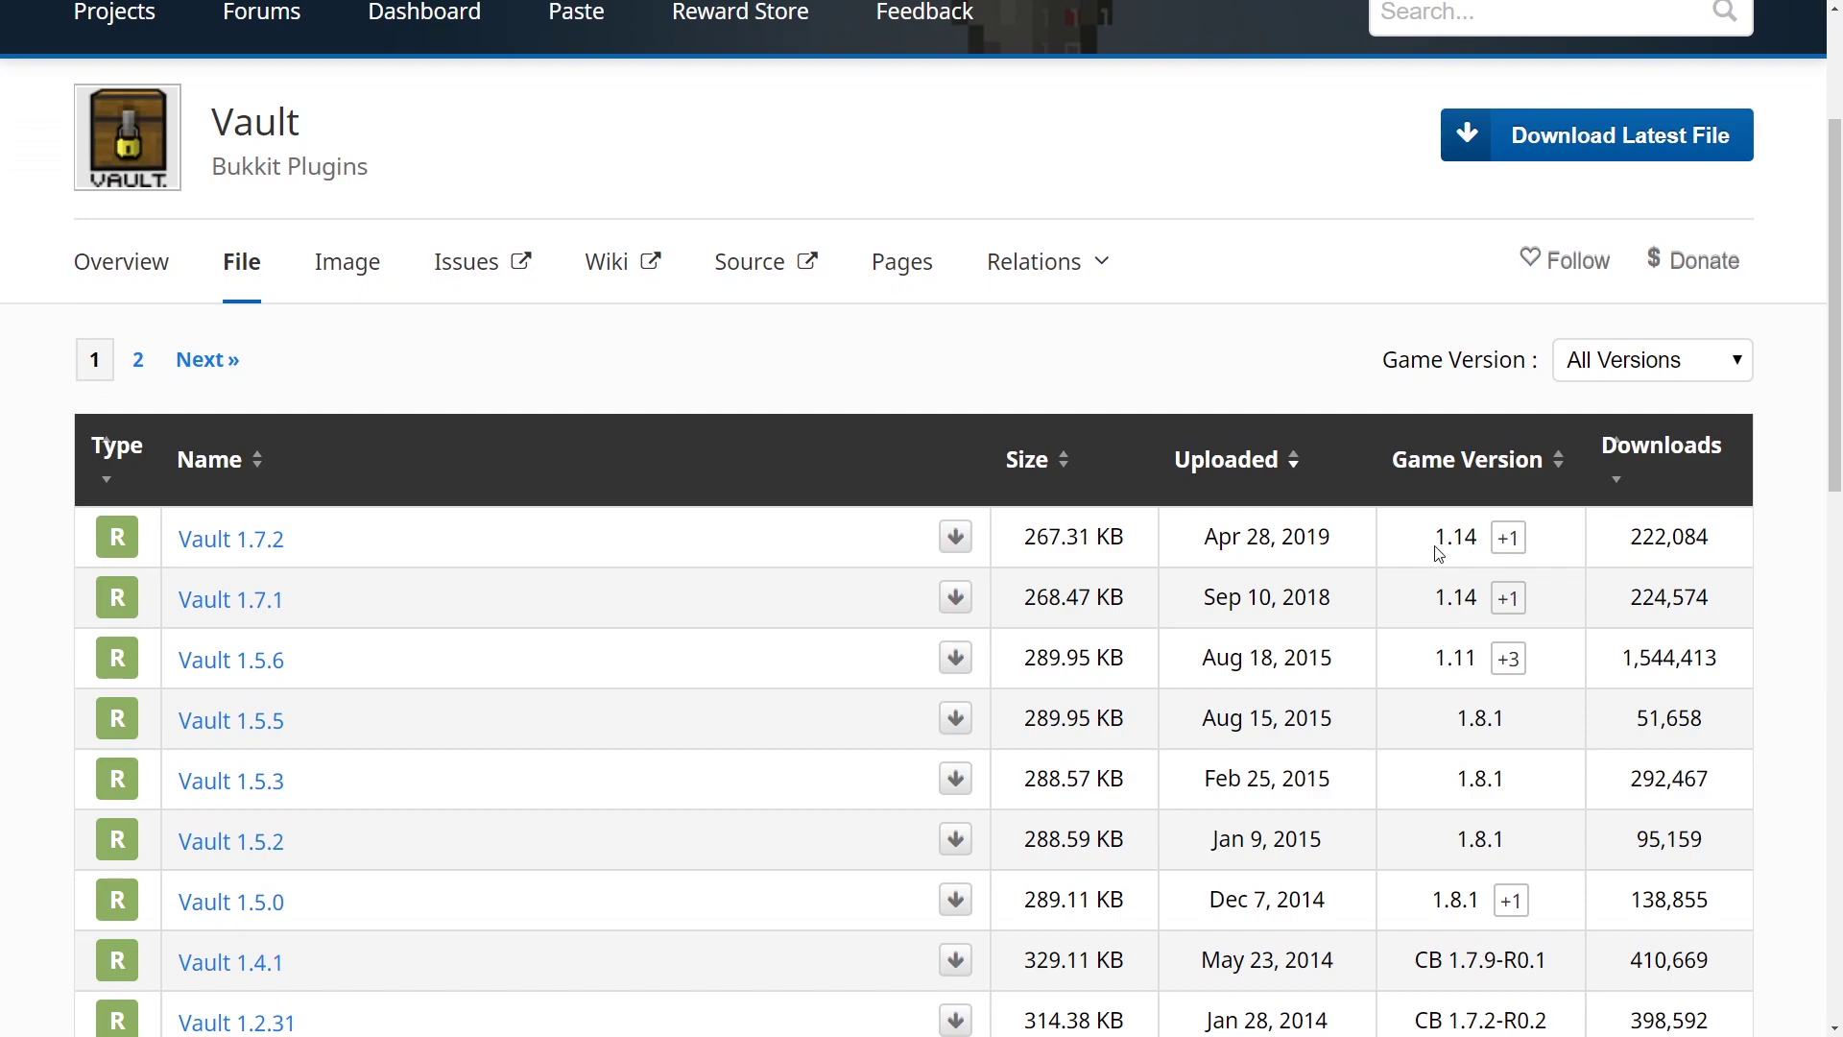
drag(1435, 537, 1478, 537)
click(1478, 537)
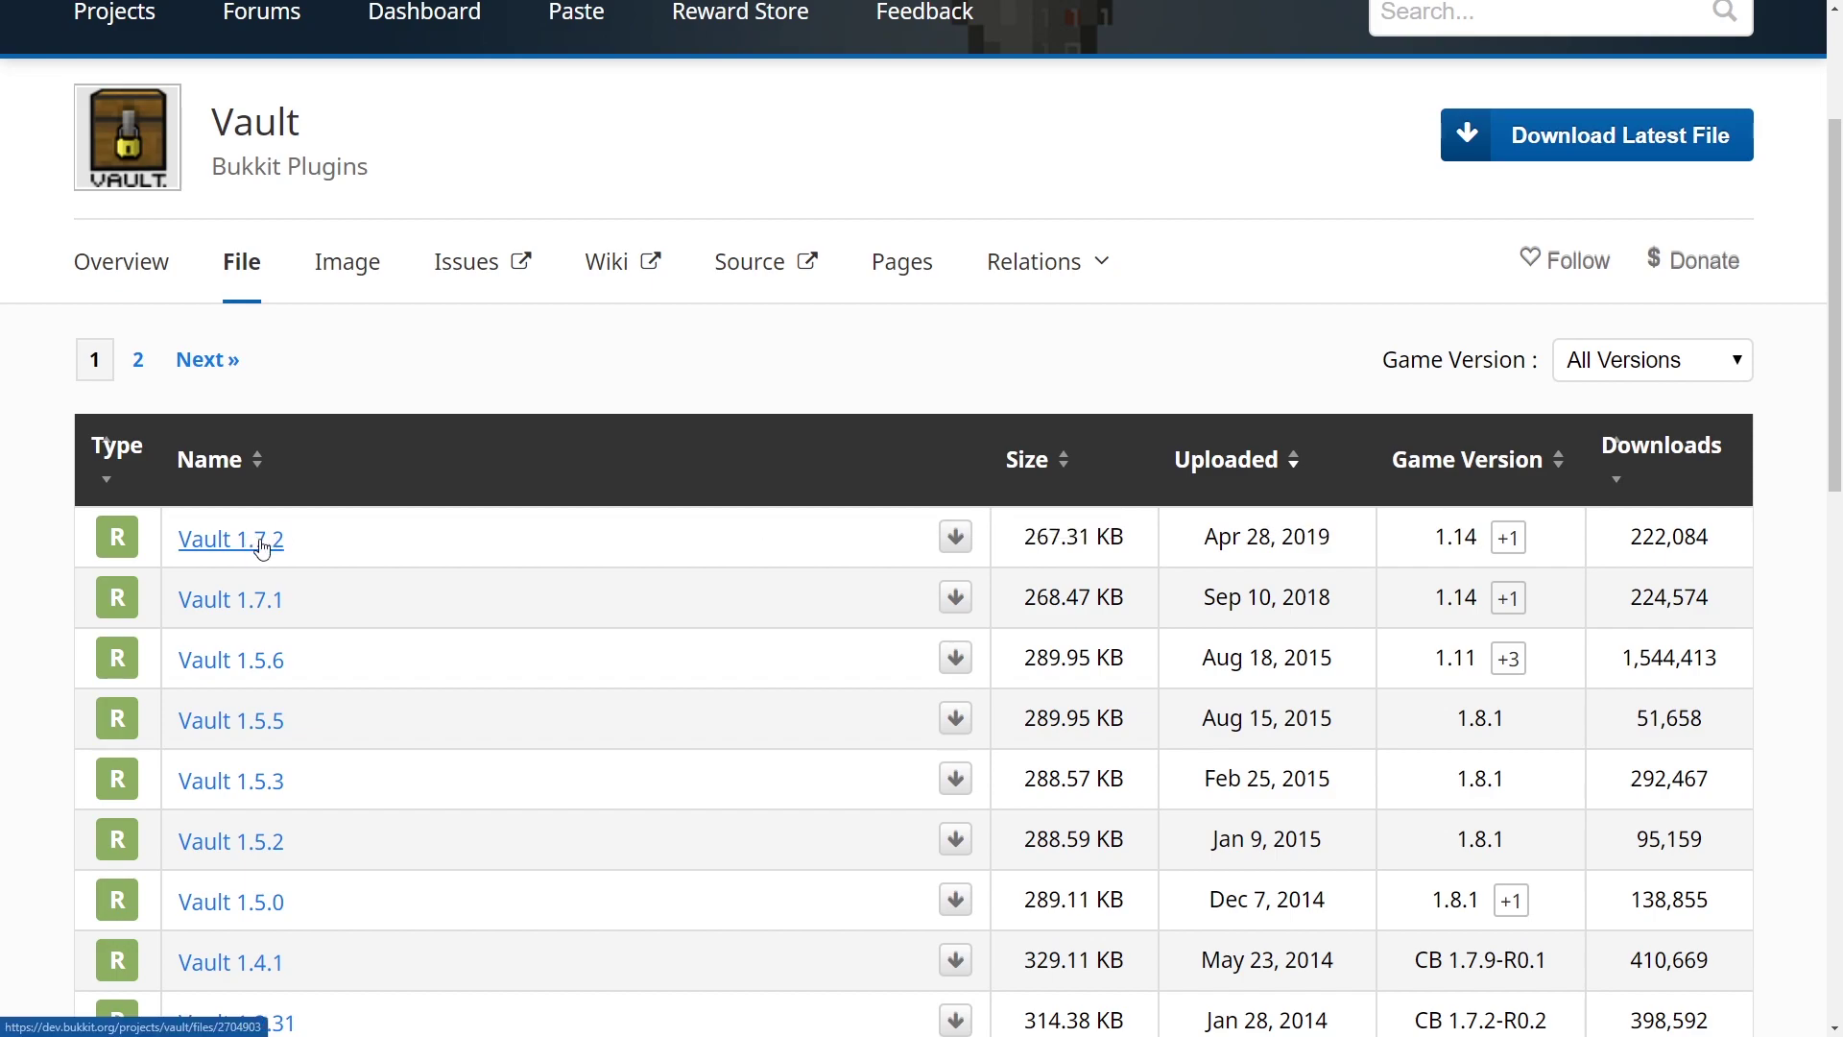
scroll(1543, 279, up, 1)
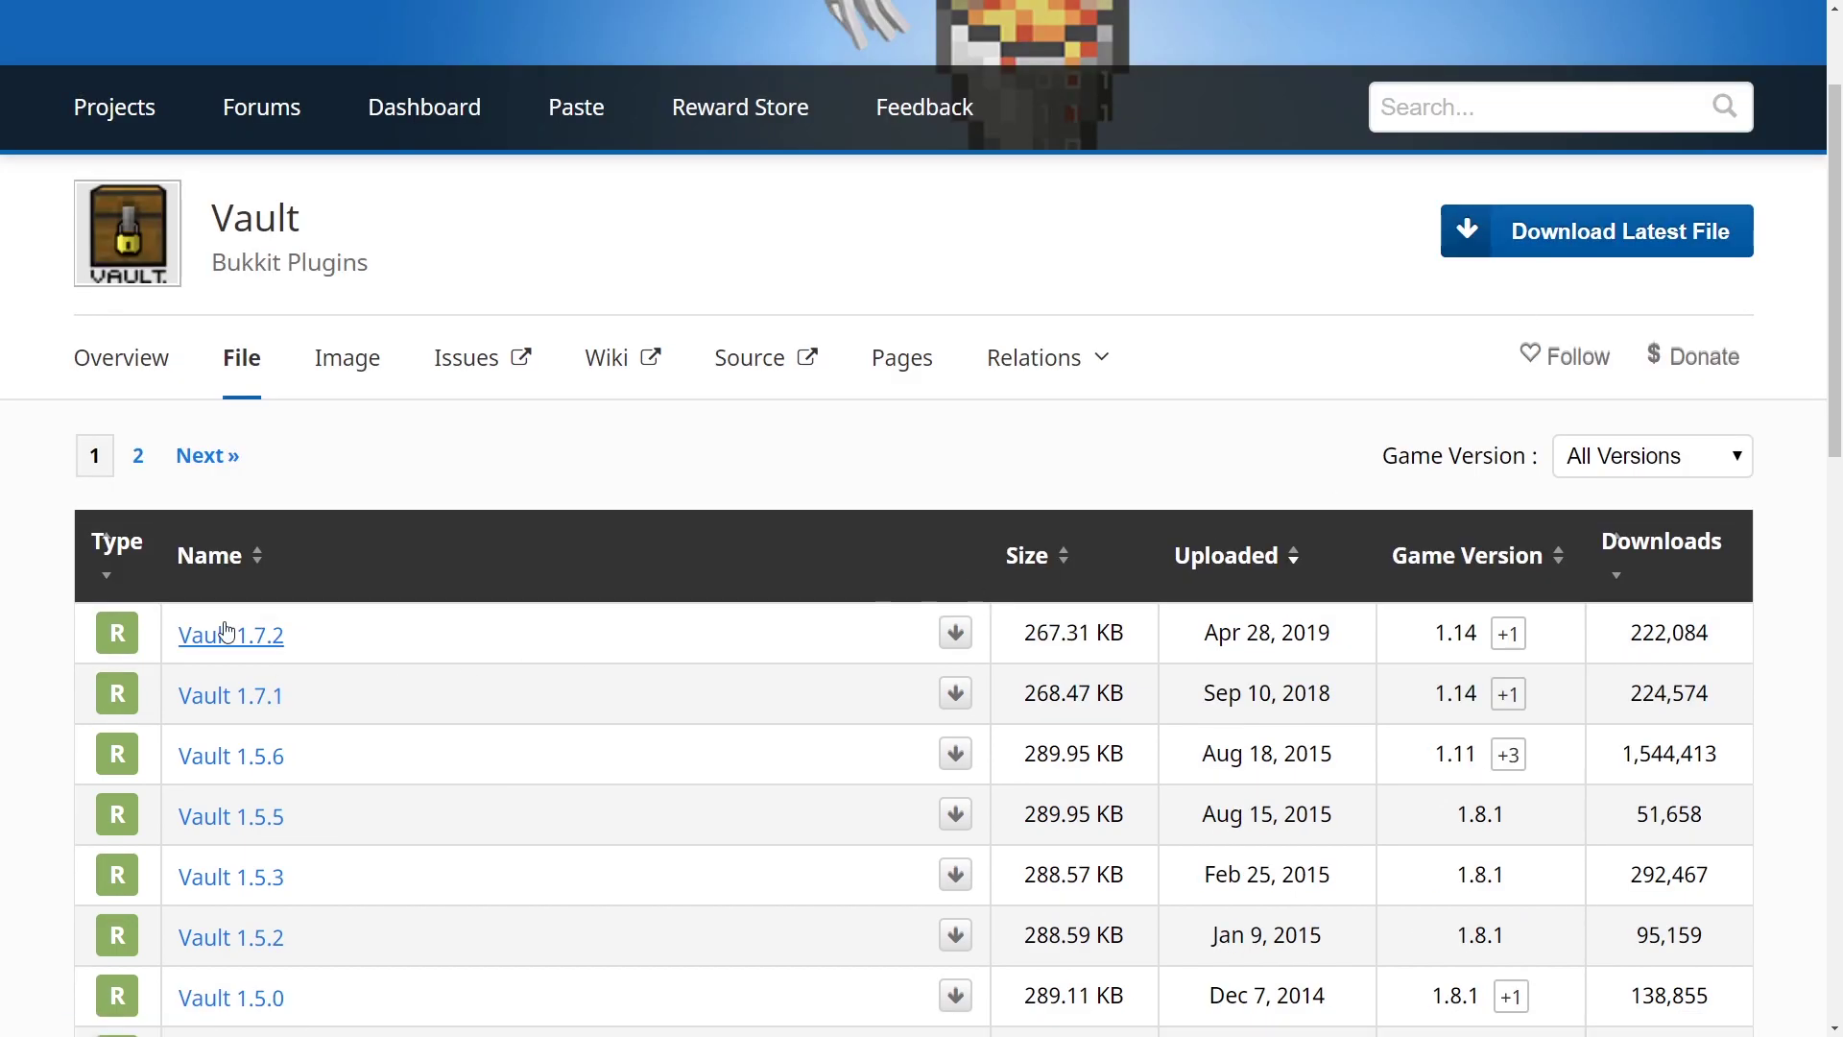
click(969, 643)
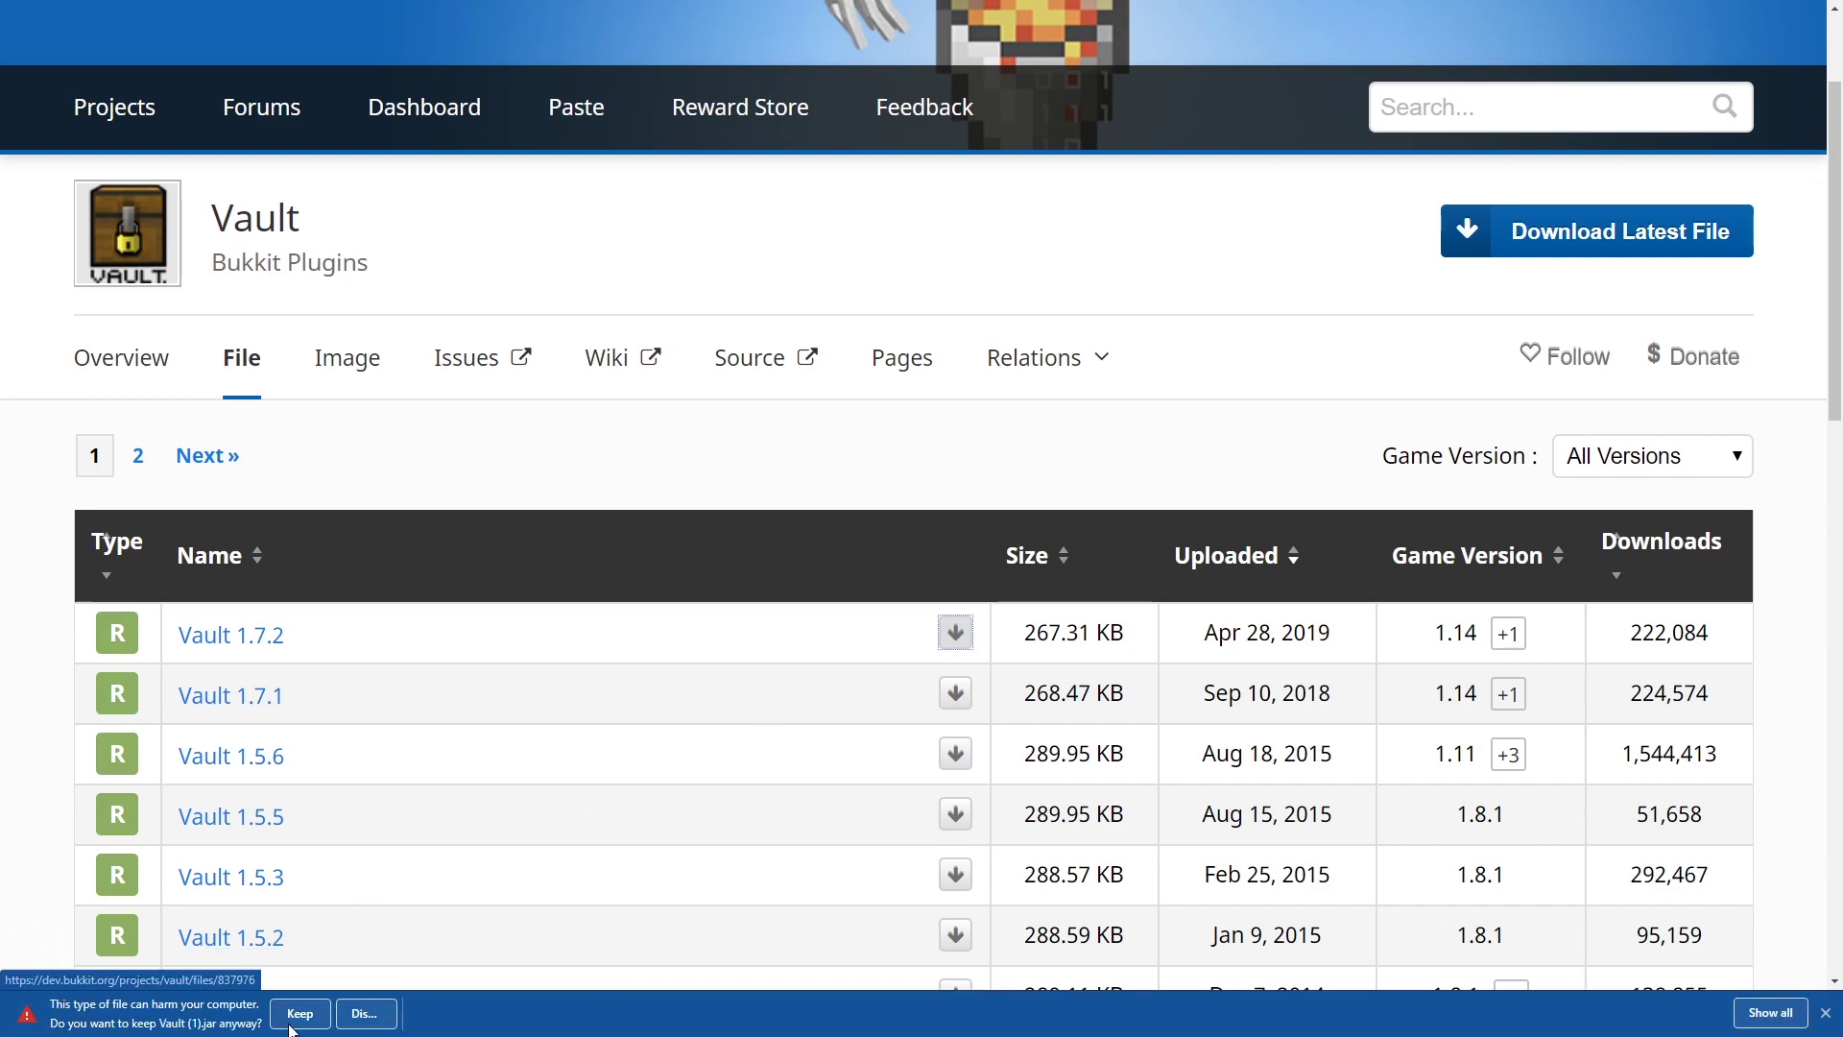
- Keep the Vault (1).jar download and move it into C:\apex\vault\plugin
click(285, 1019)
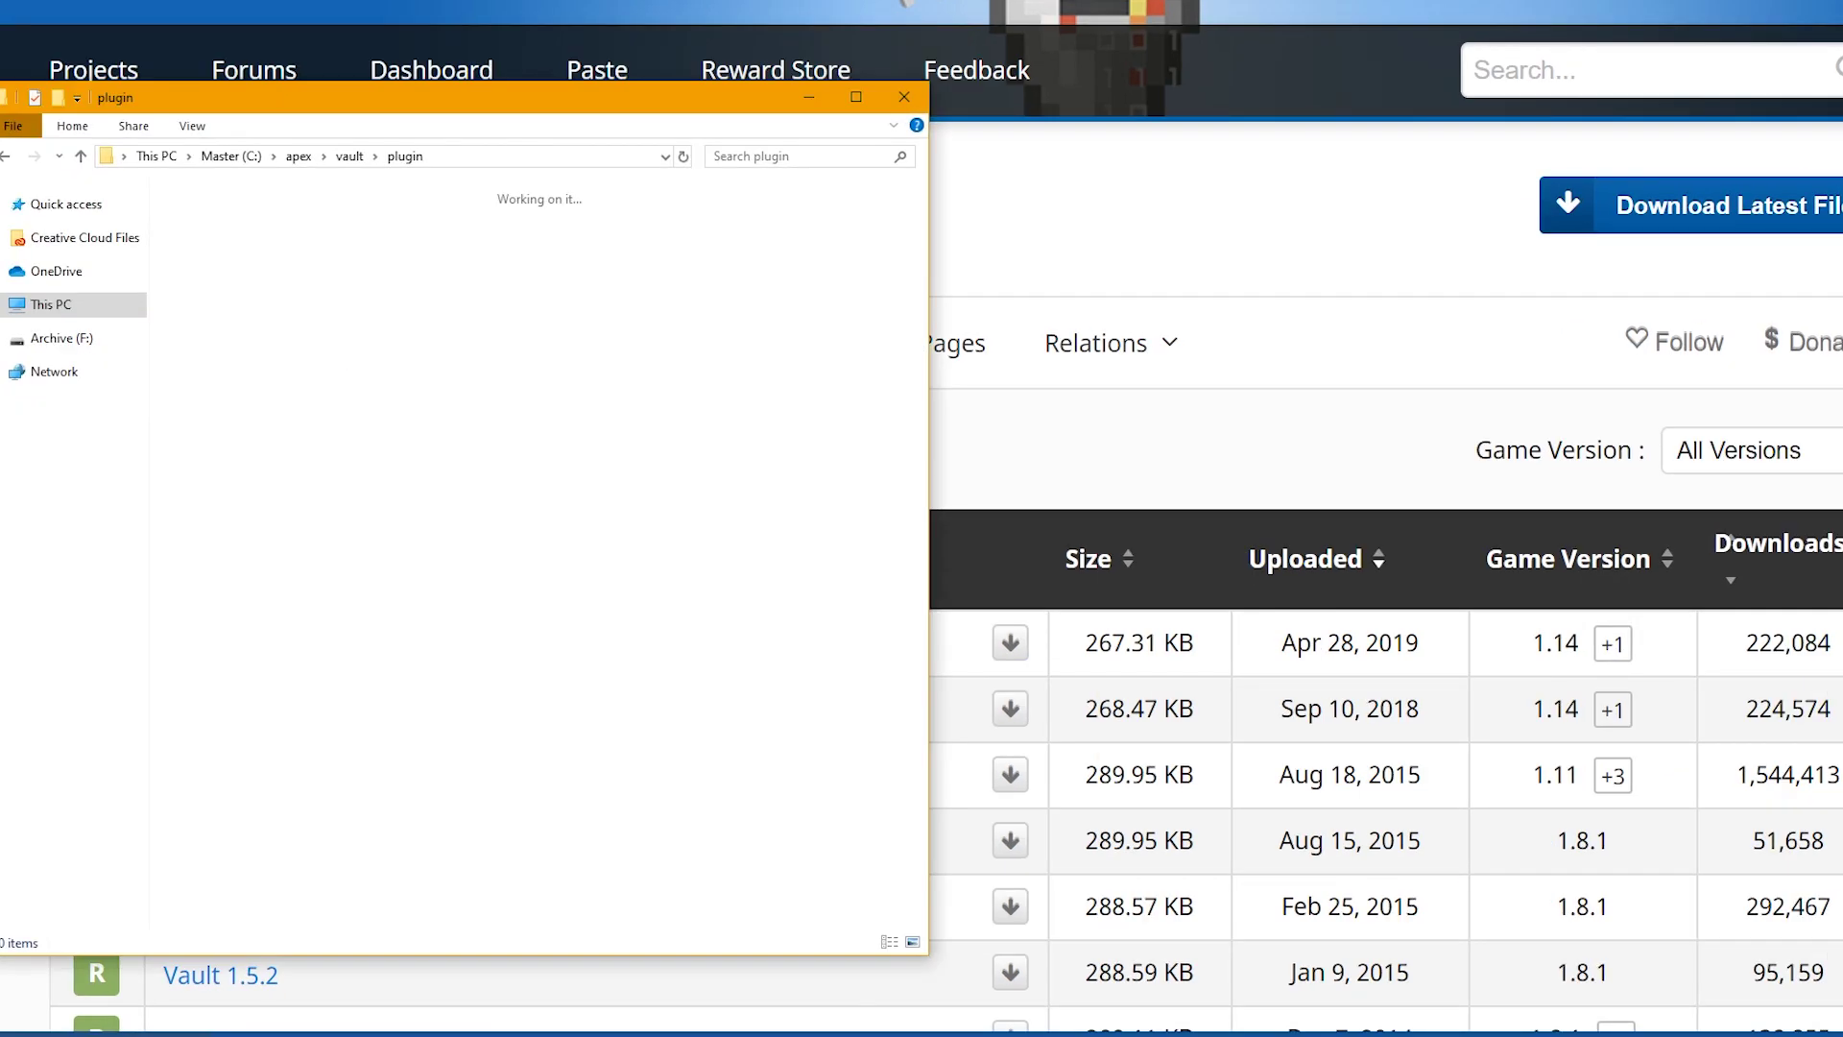
drag(1625, 884, 410, 485)
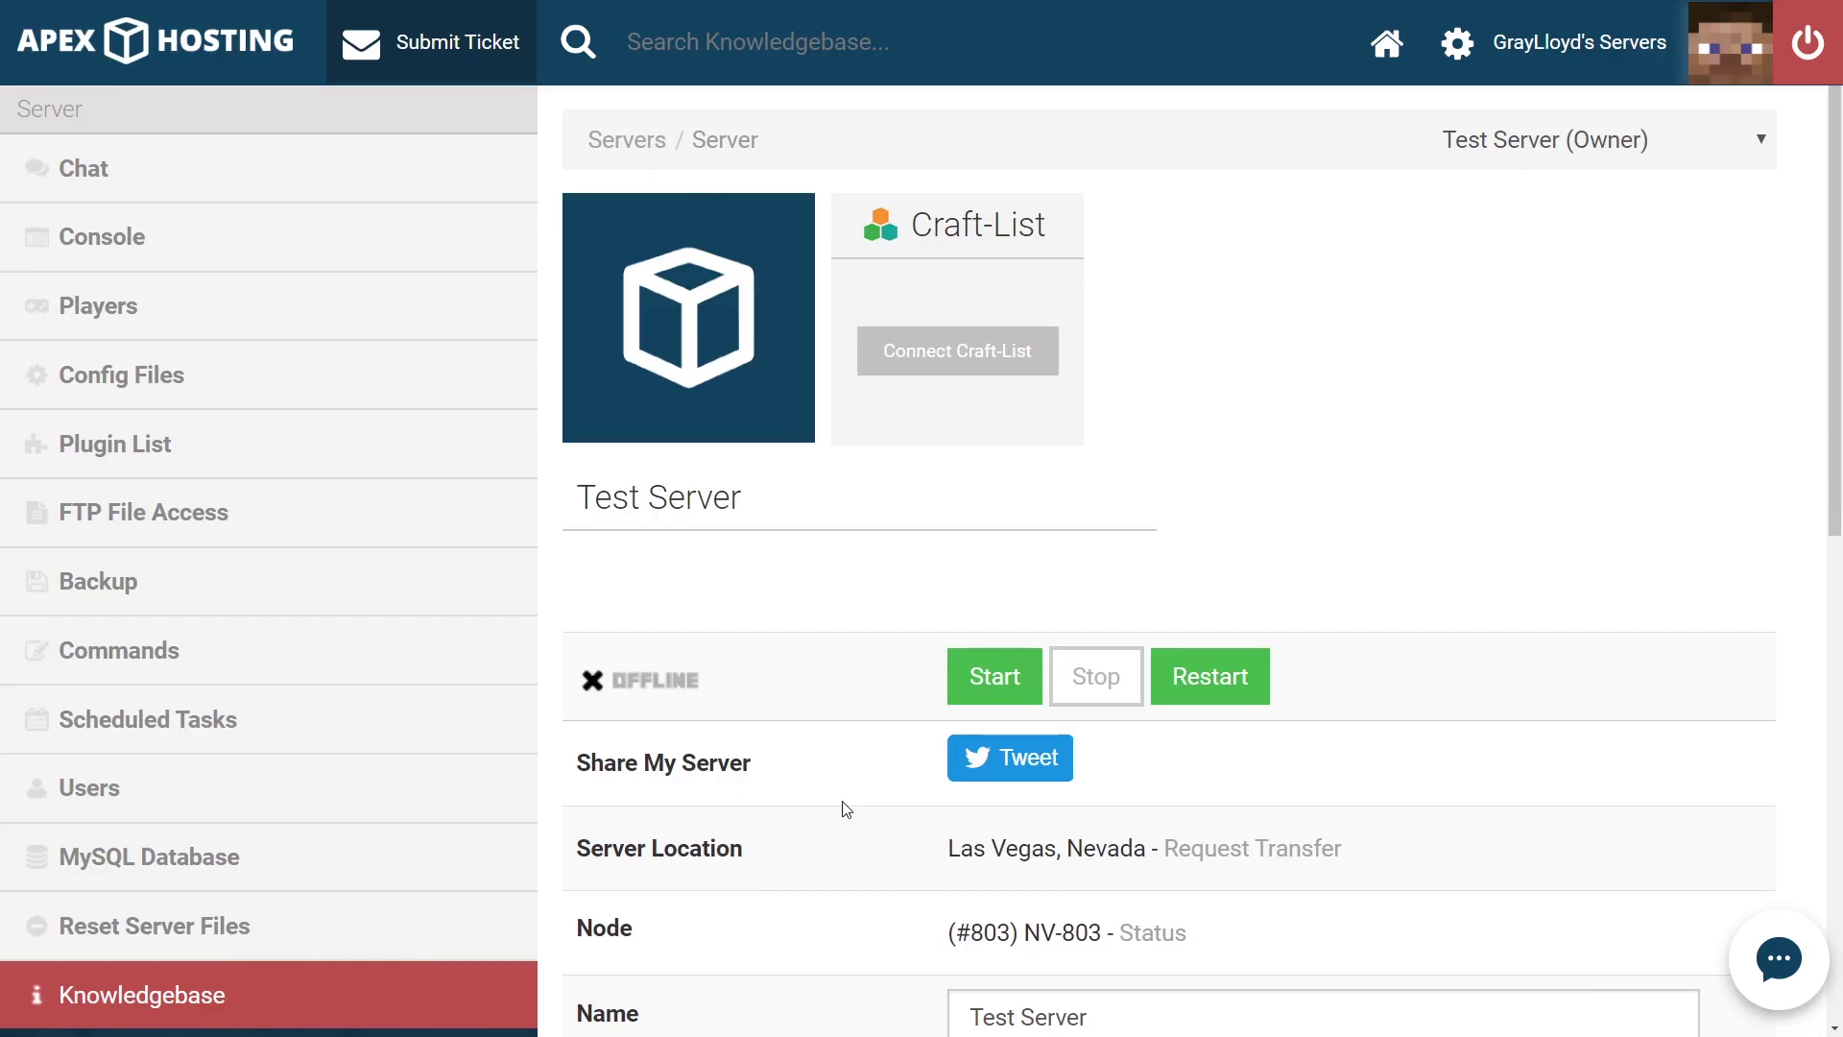
- Log in to FTP File Access with the saved account password and open the plugins folder
click(234, 506)
click(1069, 551)
click(1053, 608)
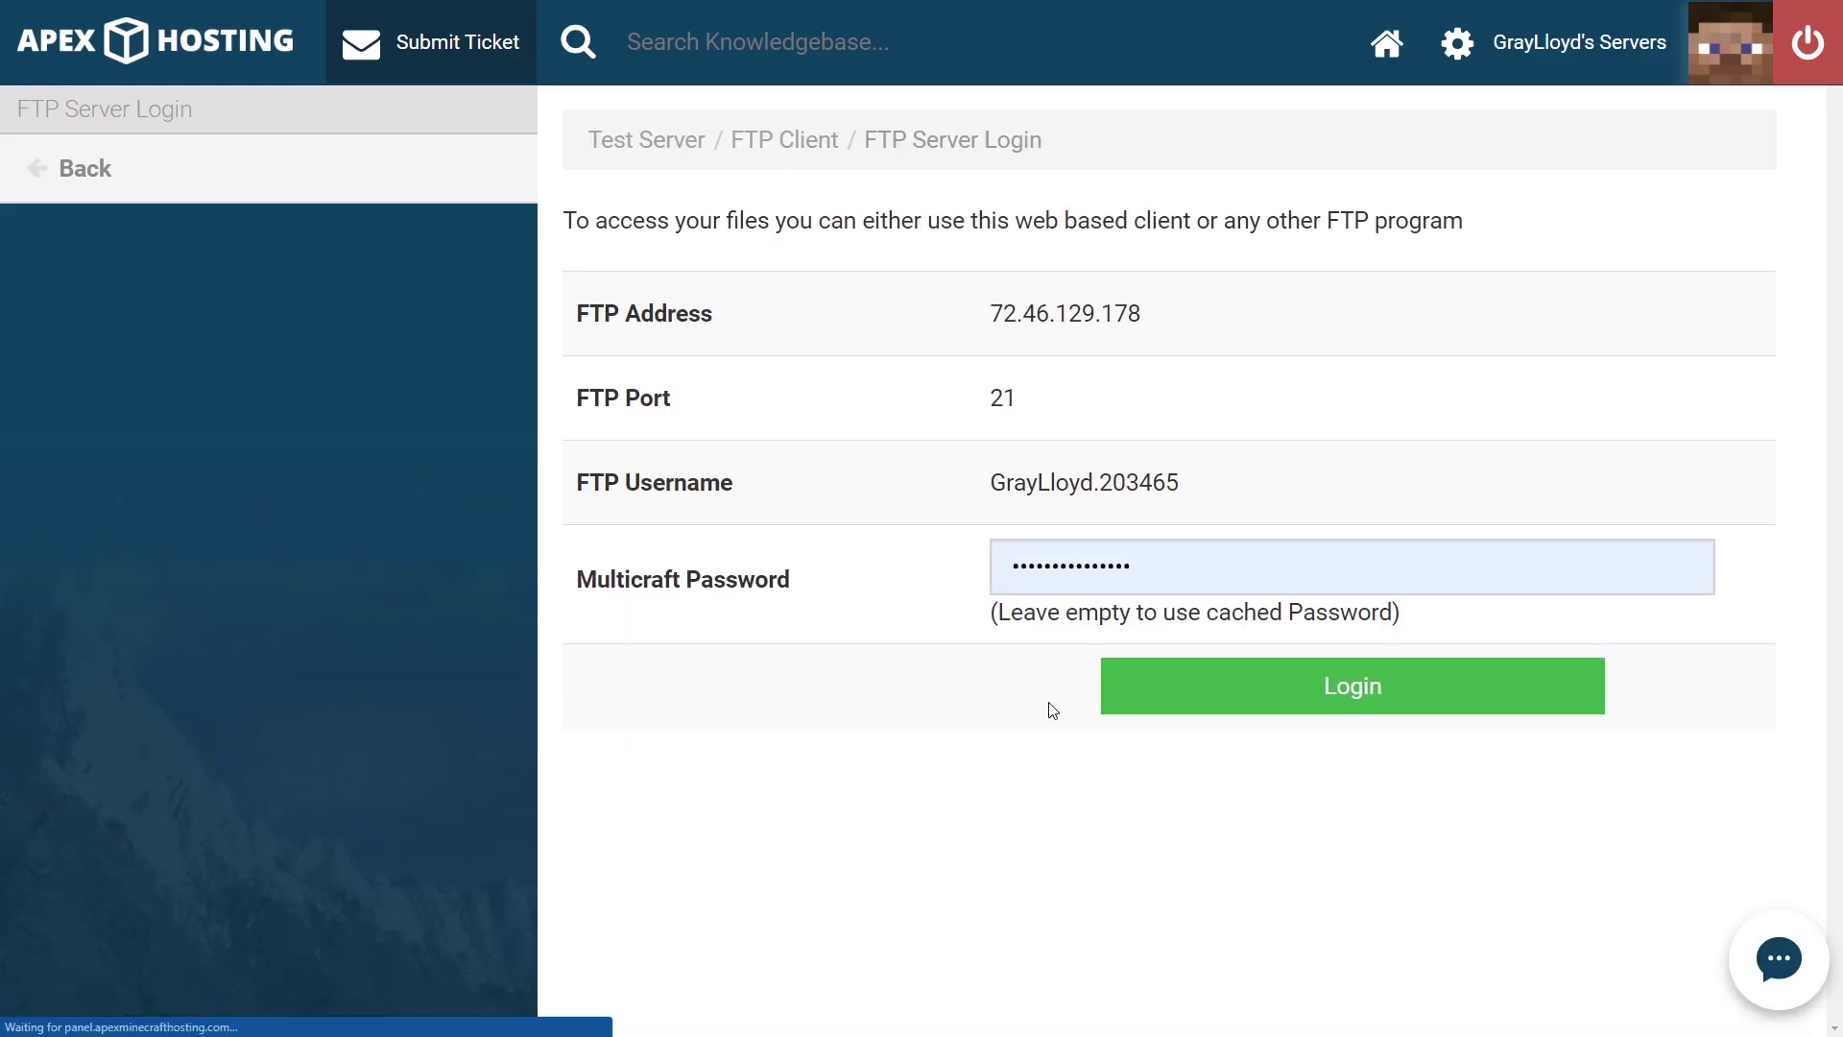
click(1133, 694)
click(706, 530)
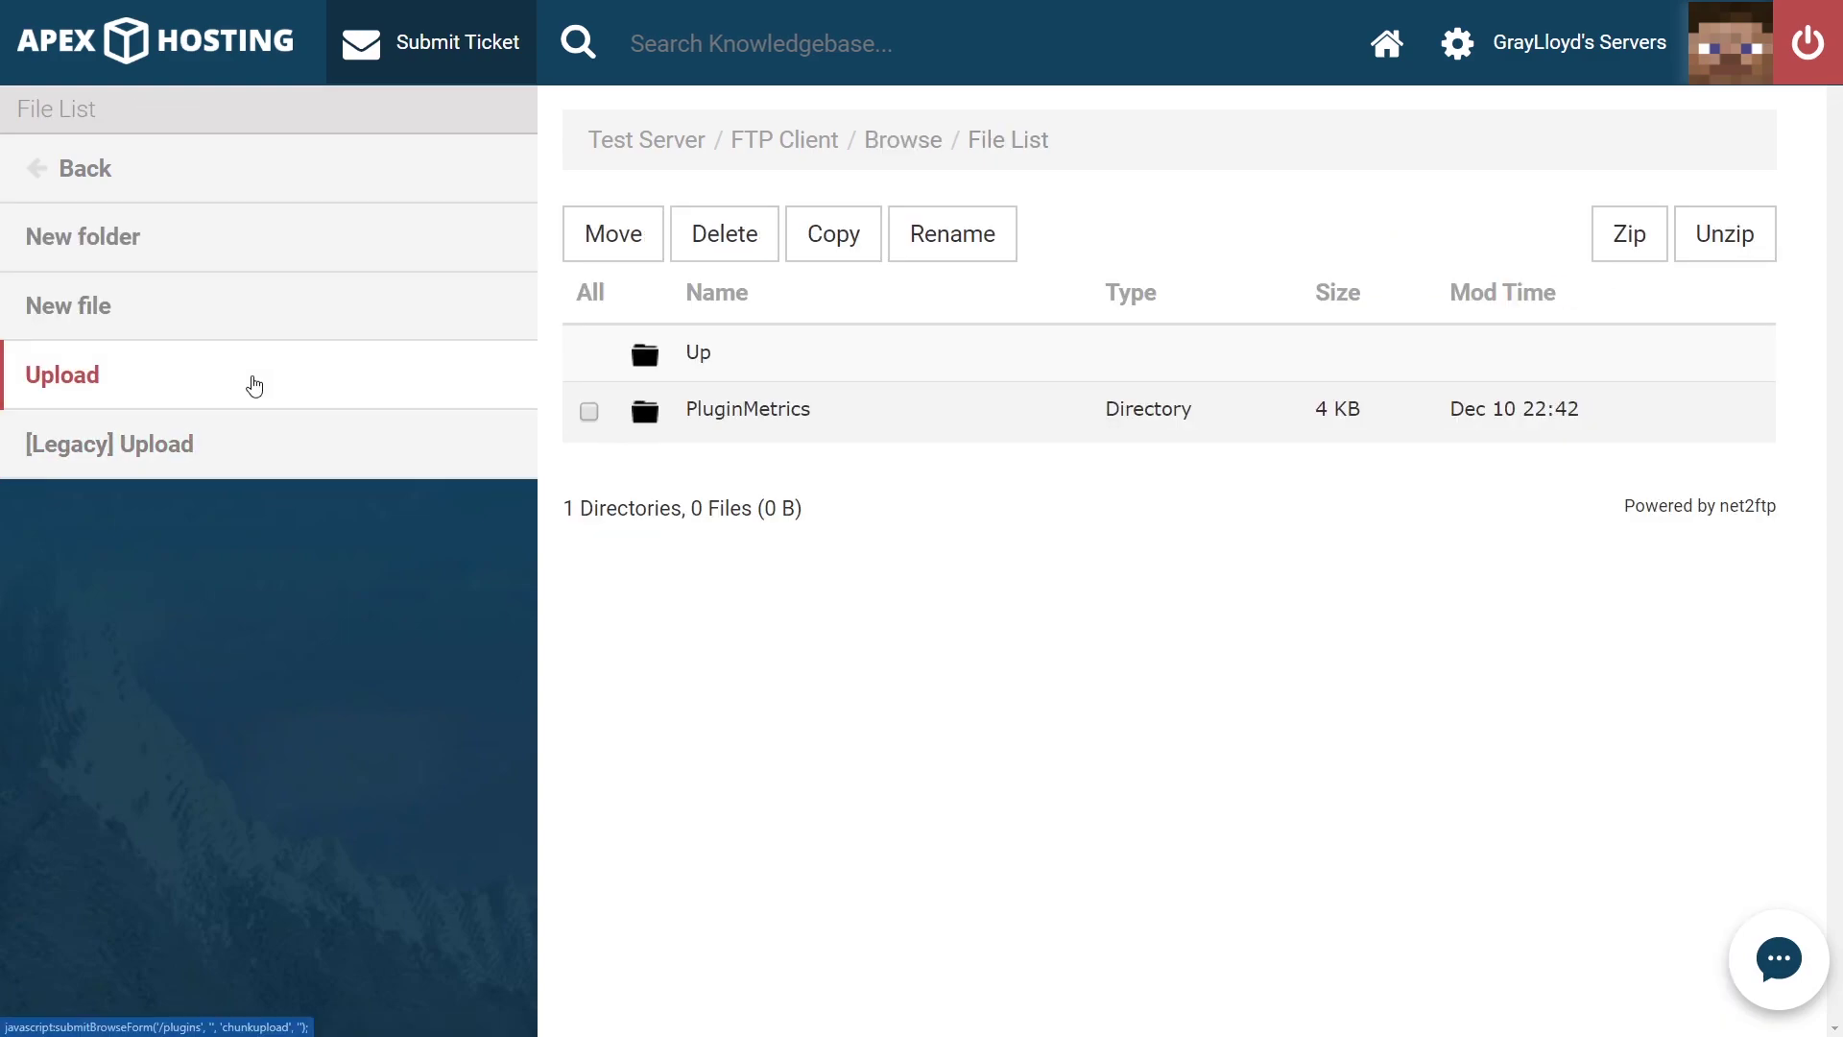
- Upload Vault.jar (267 kb) into /plugins and check that it reports Uploaded 1/1 files
click(254, 379)
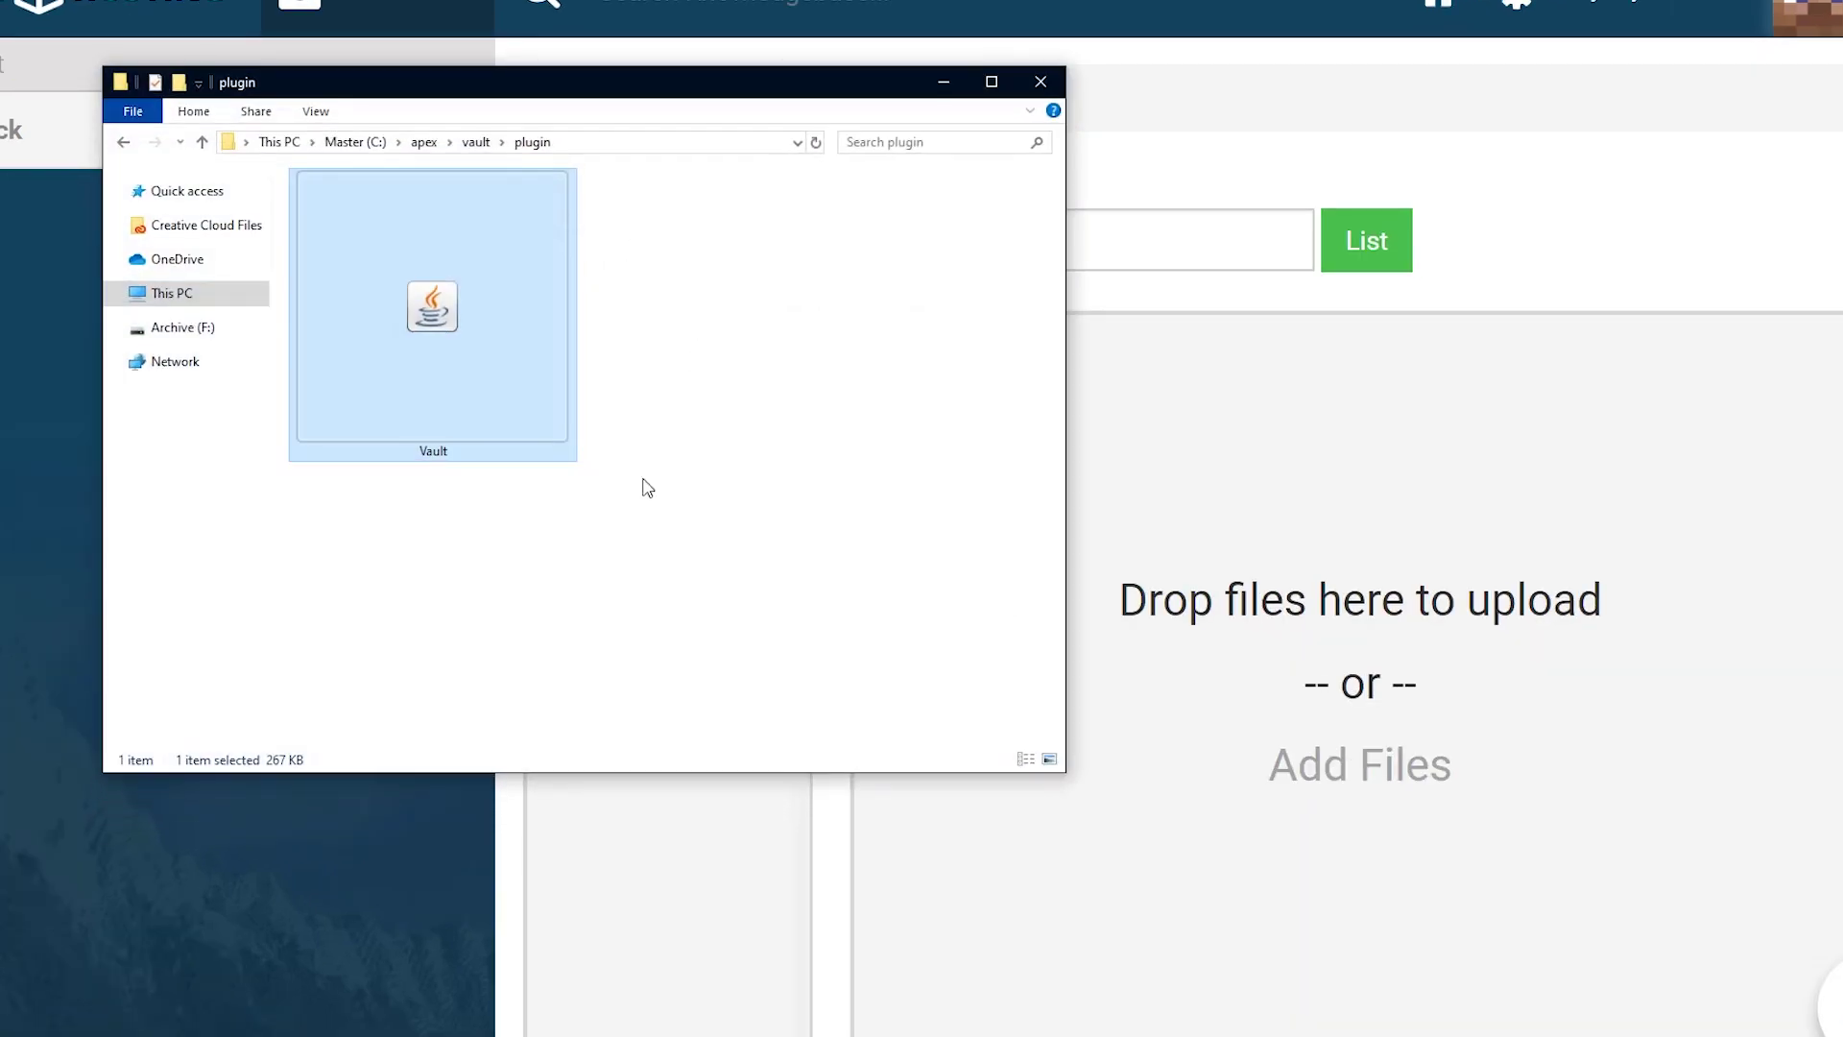
drag(659, 645, 1483, 470)
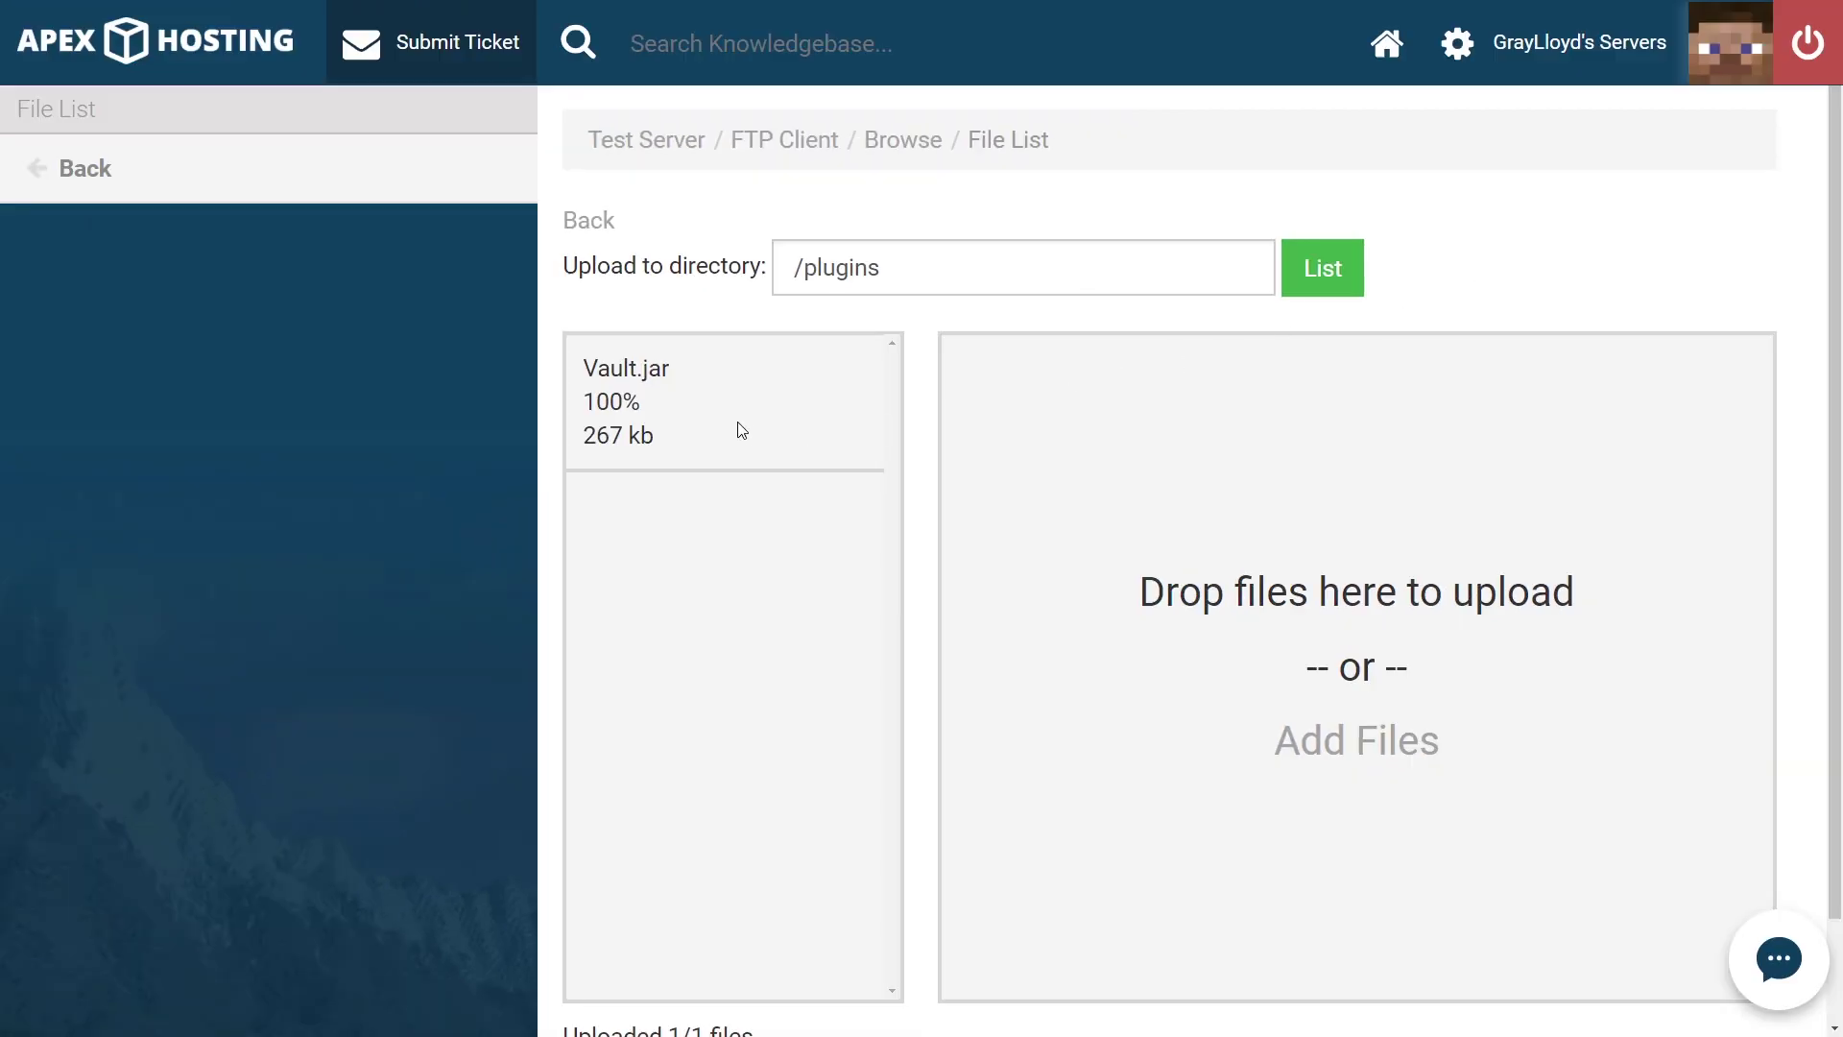
drag(609, 391, 552, 388)
click(564, 425)
scroll(595, 576, down, 2)
scroll(760, 927, up, 2)
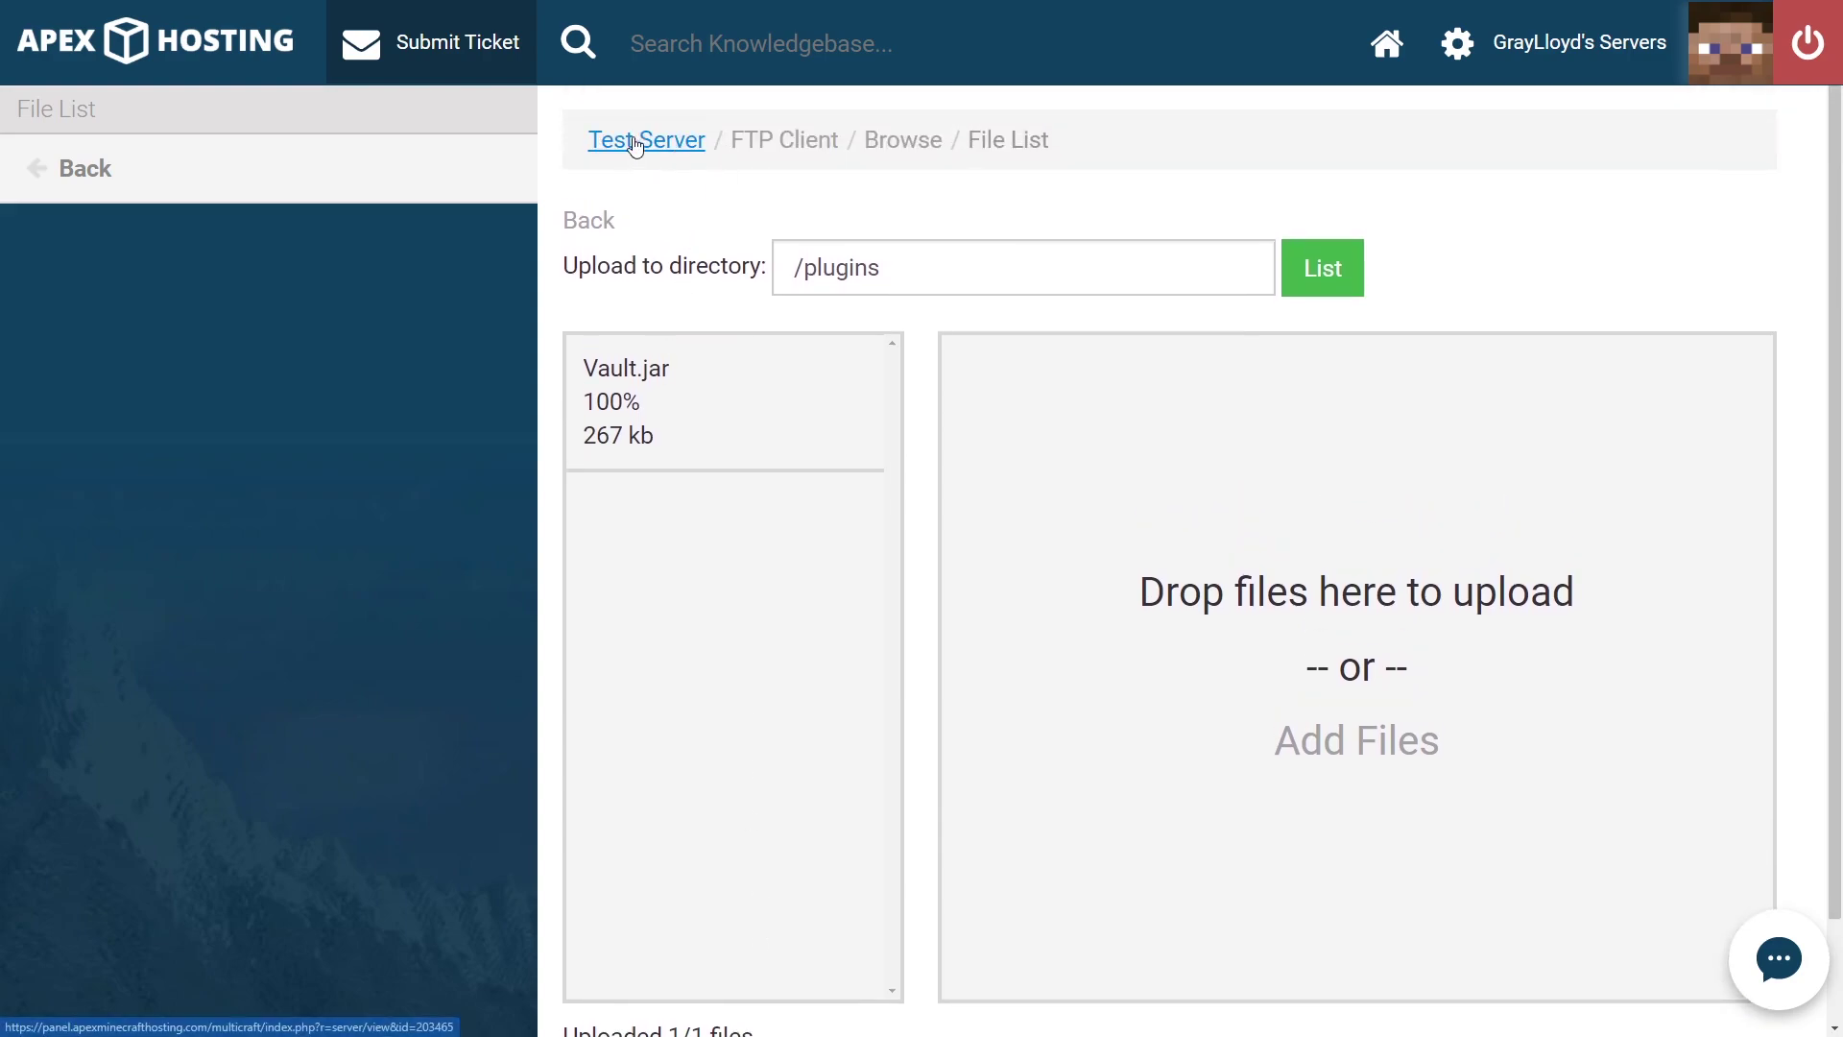
- Restart Test Server, then run pl in the console and confirm it lists Plugins (1): Vault
click(638, 149)
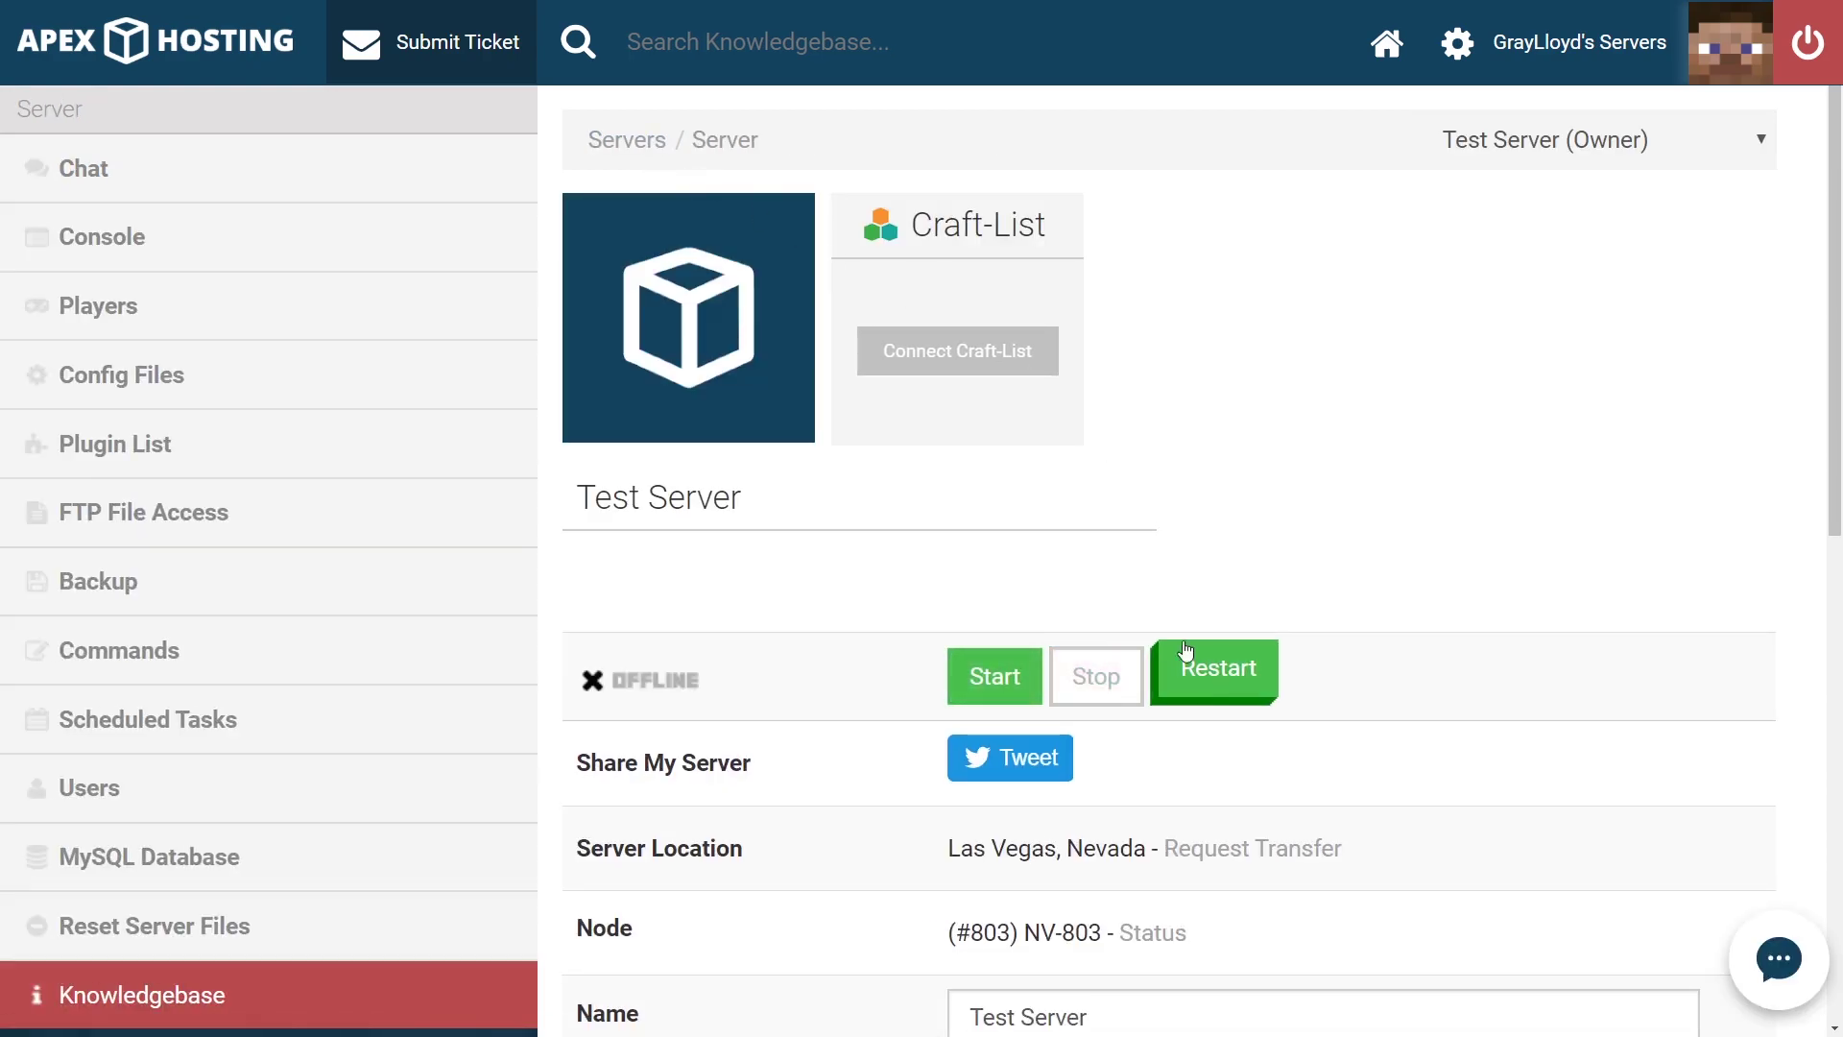
click(1269, 663)
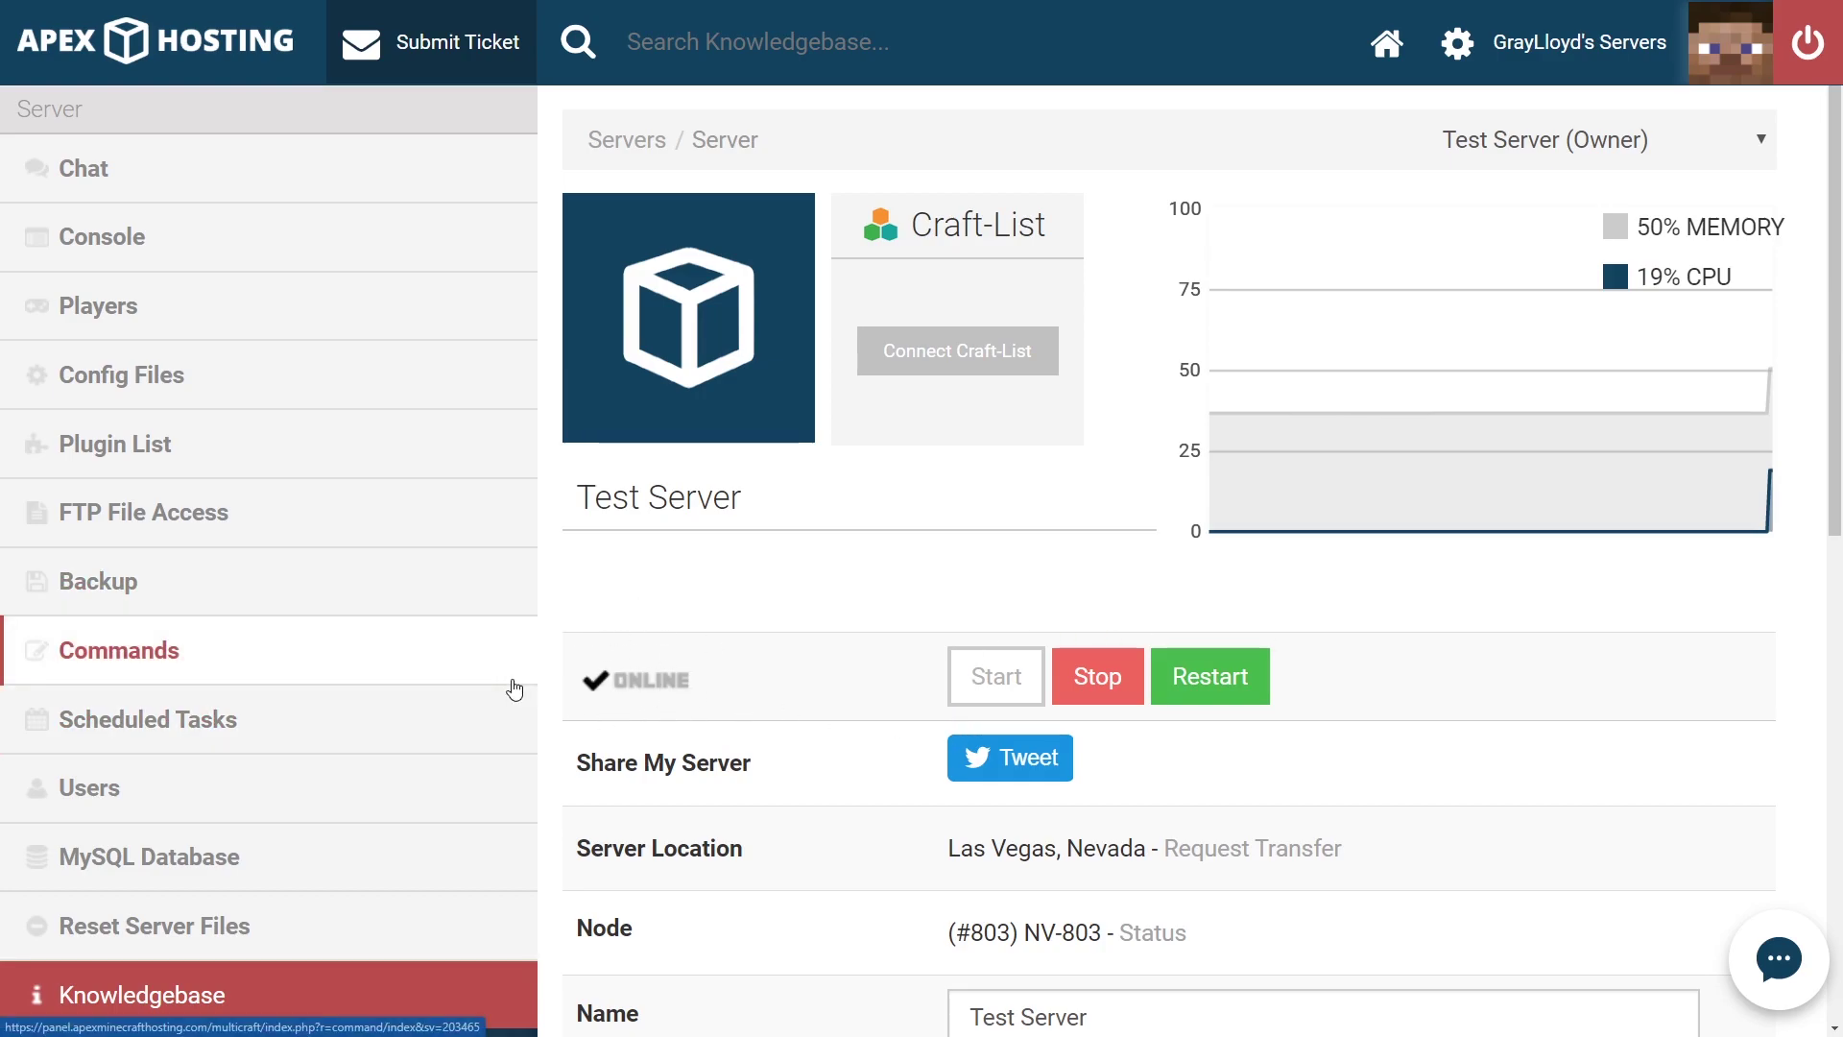
click(72, 228)
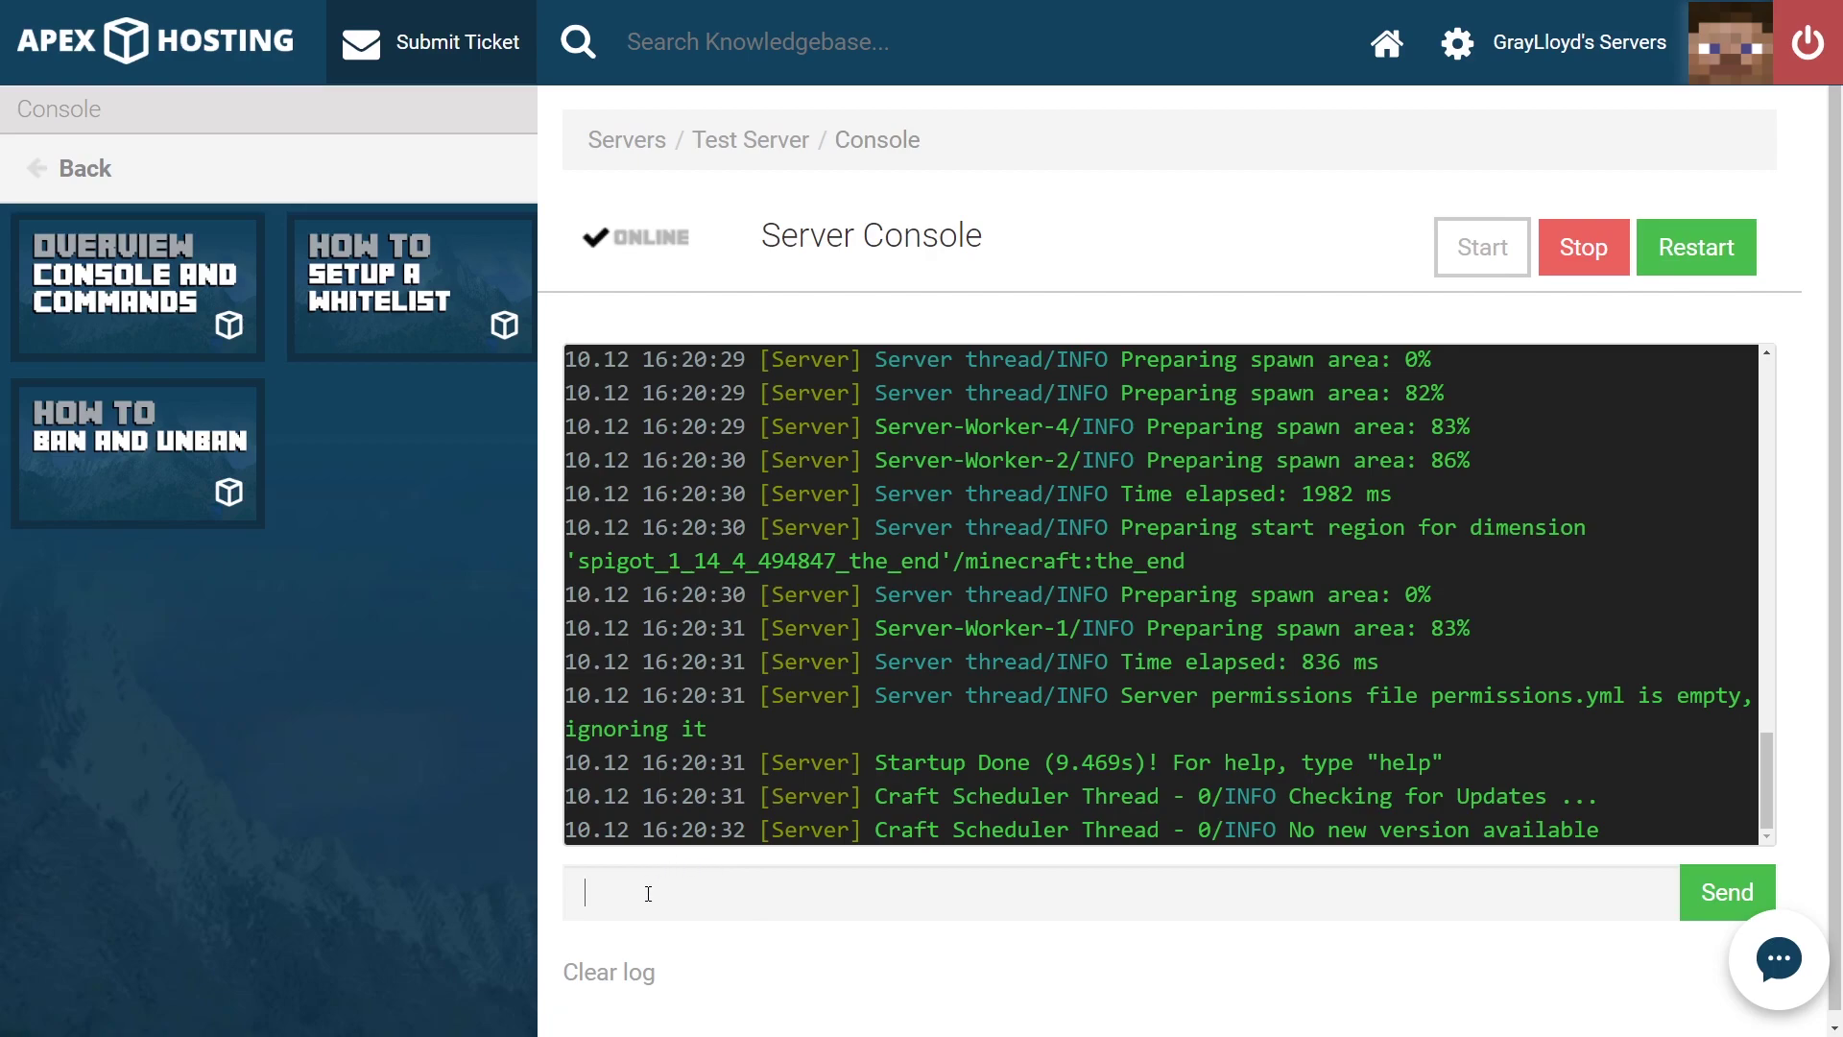
text(pl)
key(Return)
mouse_move(1367, 834)
mouse_down()
mouse_move(1288, 829)
mouse_move(1341, 831)
mouse_up()
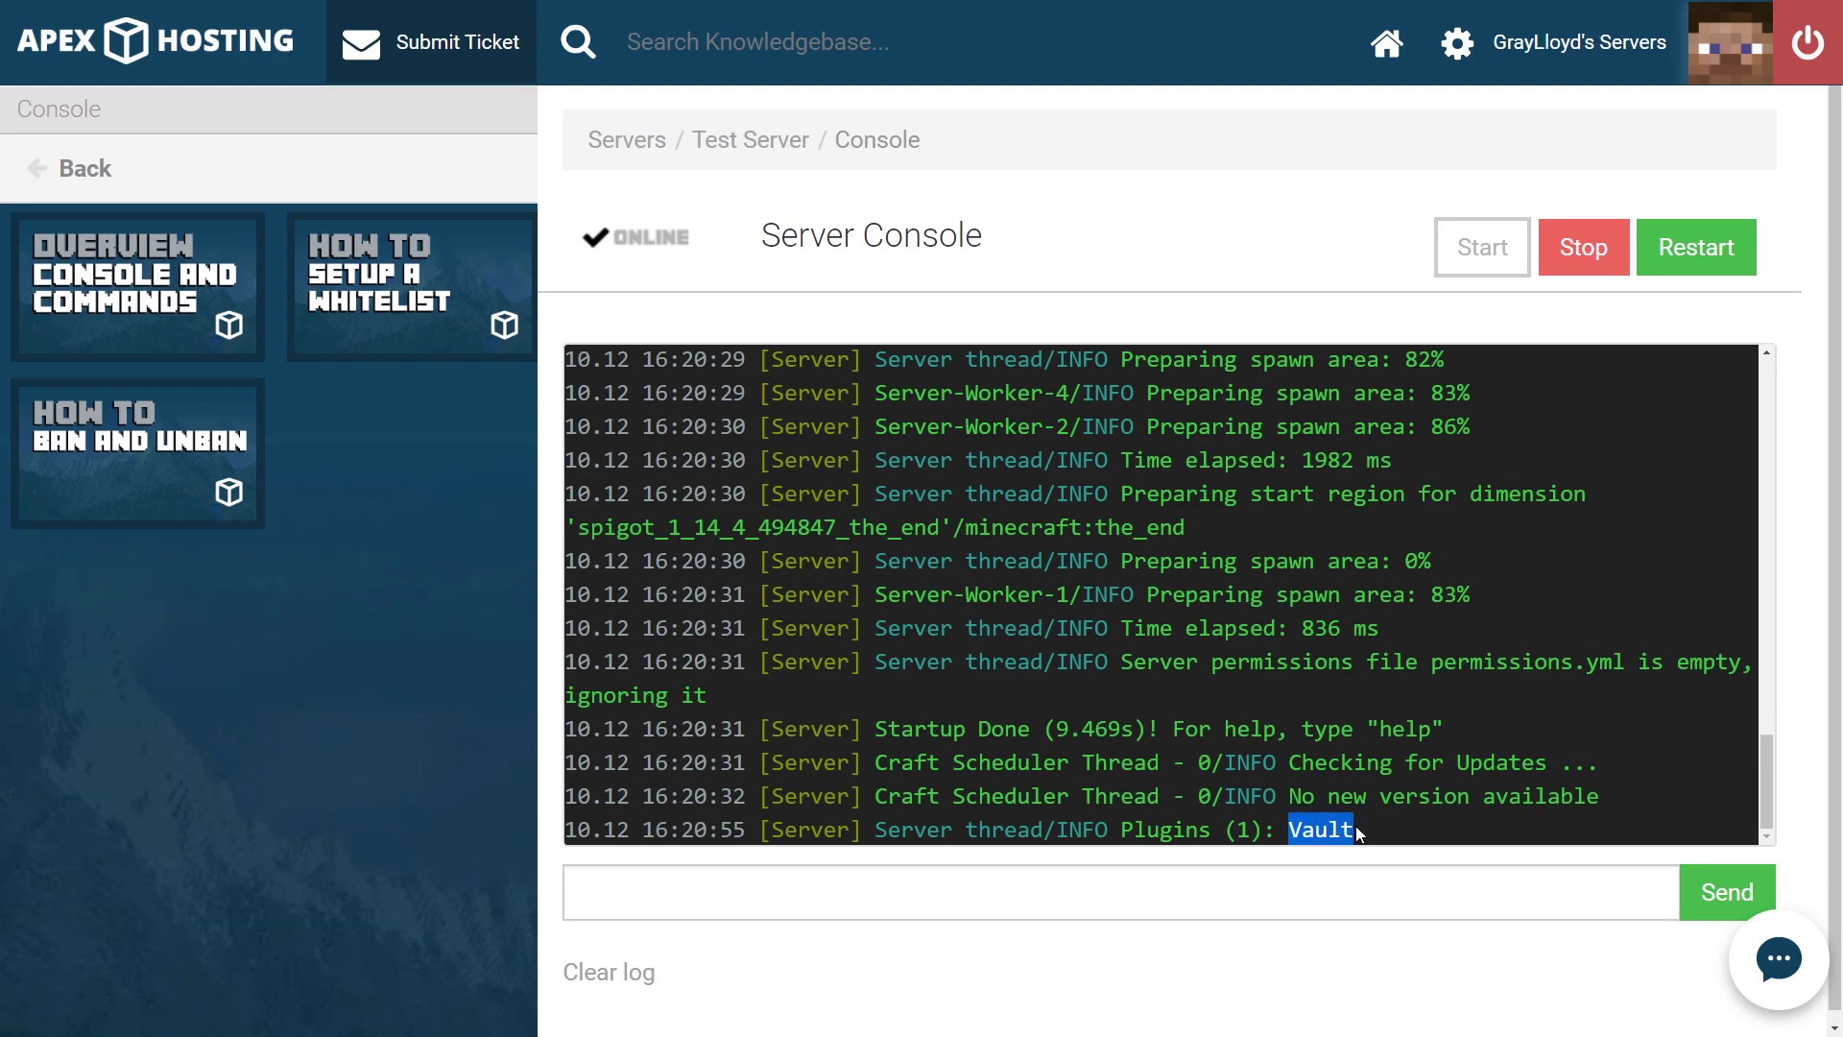